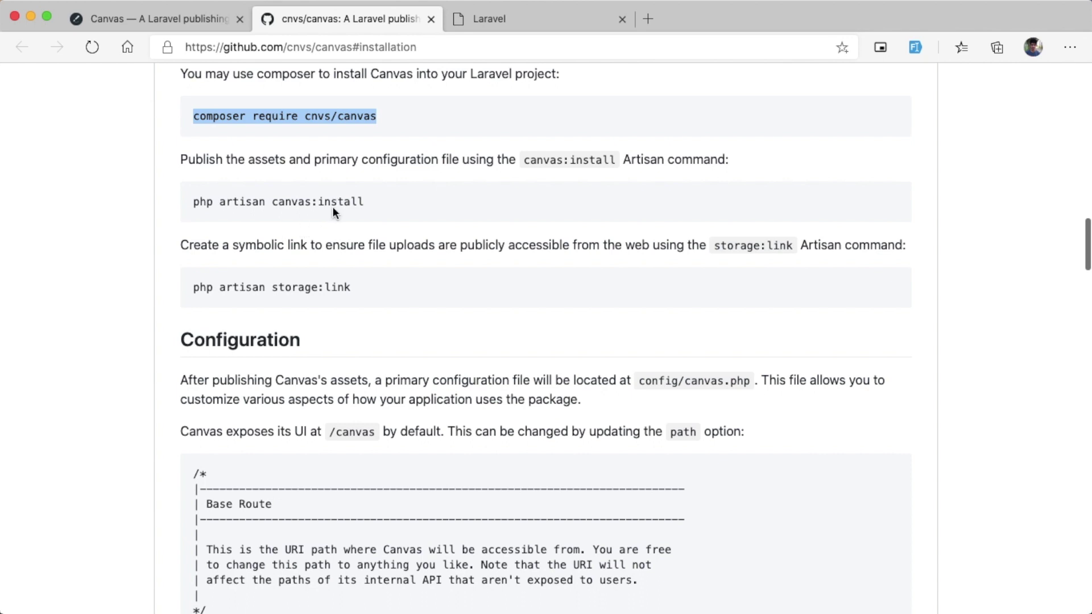
Step: Select the 'php artisan canvas:install' line in the README's Installation section and open its context menu
left_click_drag(364, 204, 199, 202)
right_click(206, 199)
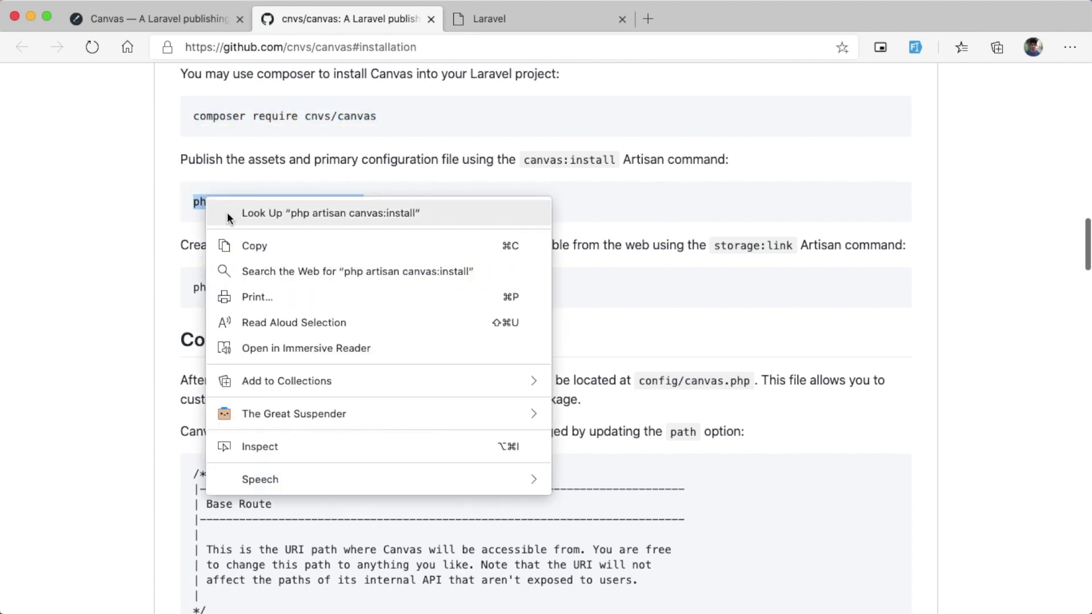
Step: Copy php artisan canvas:install from the README and run it in iTerm
left_click(247, 246)
key("alt+super+1")
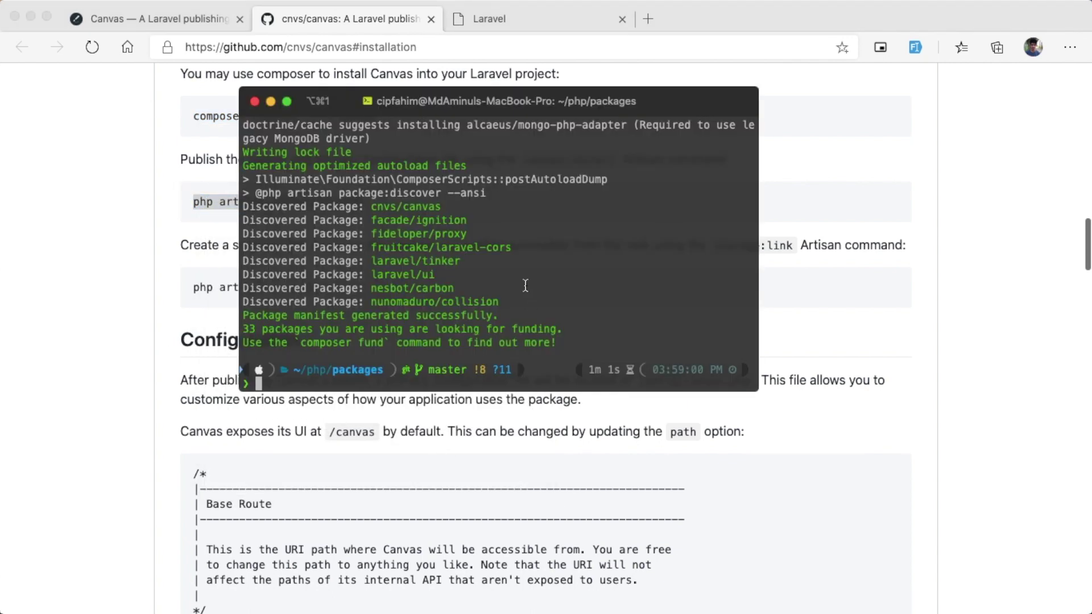
key("super+v")
key("Return")
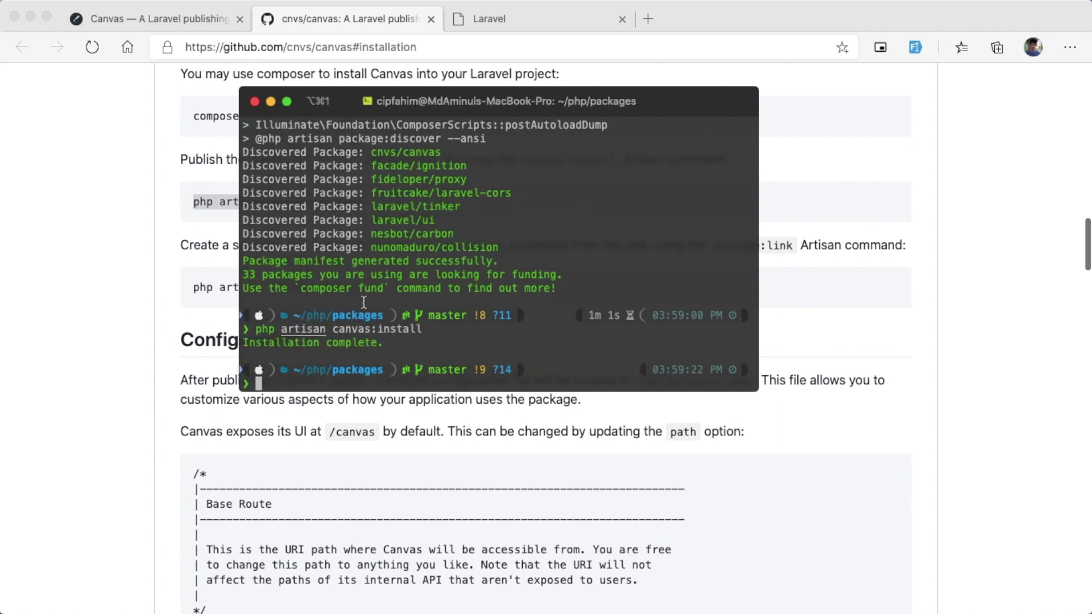
left_click(171, 333)
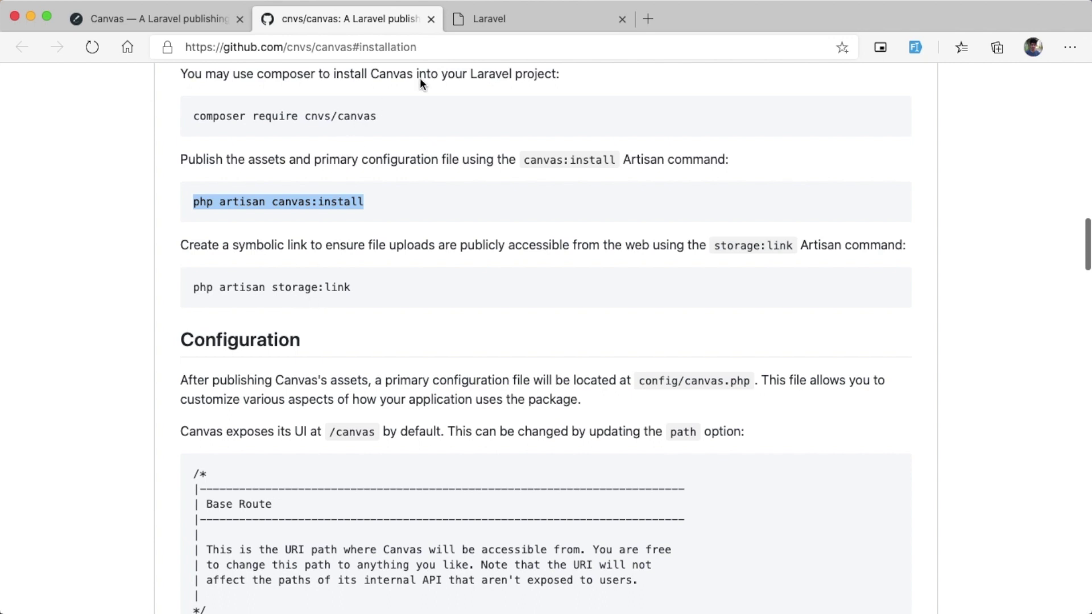
Step: Copy php artisan storage:link from the README and run it in iTerm
triple_click(322, 277)
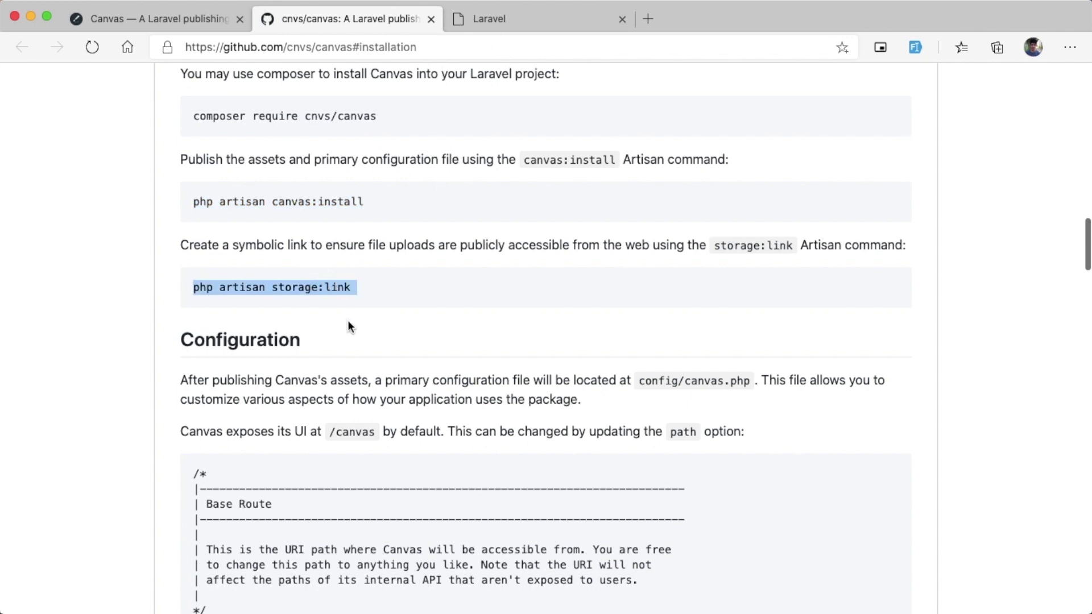
mouse_move(501, 612)
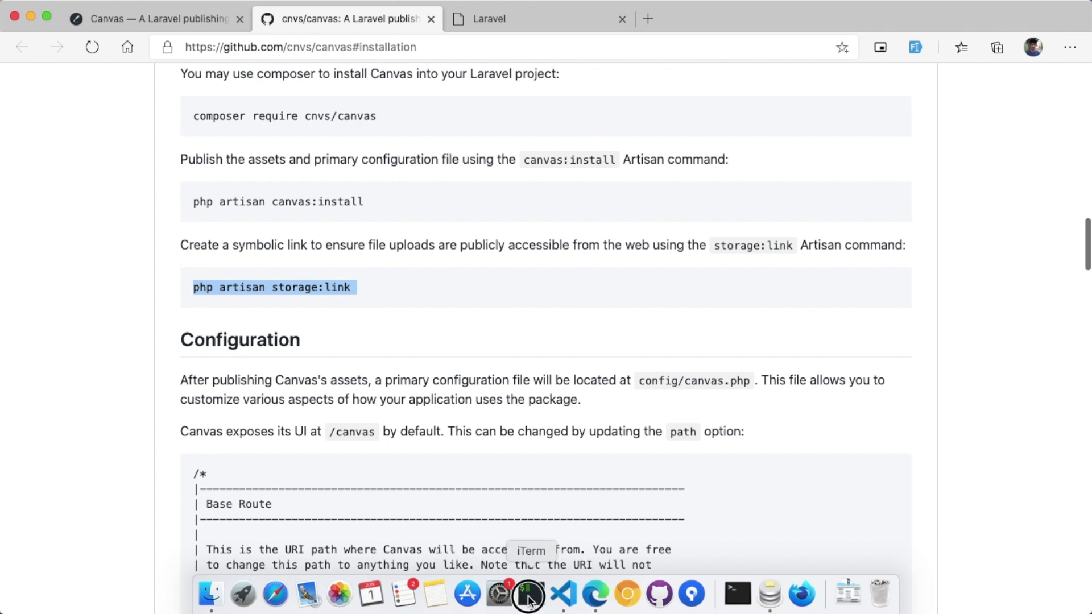
left_click(531, 594)
key("super+v")
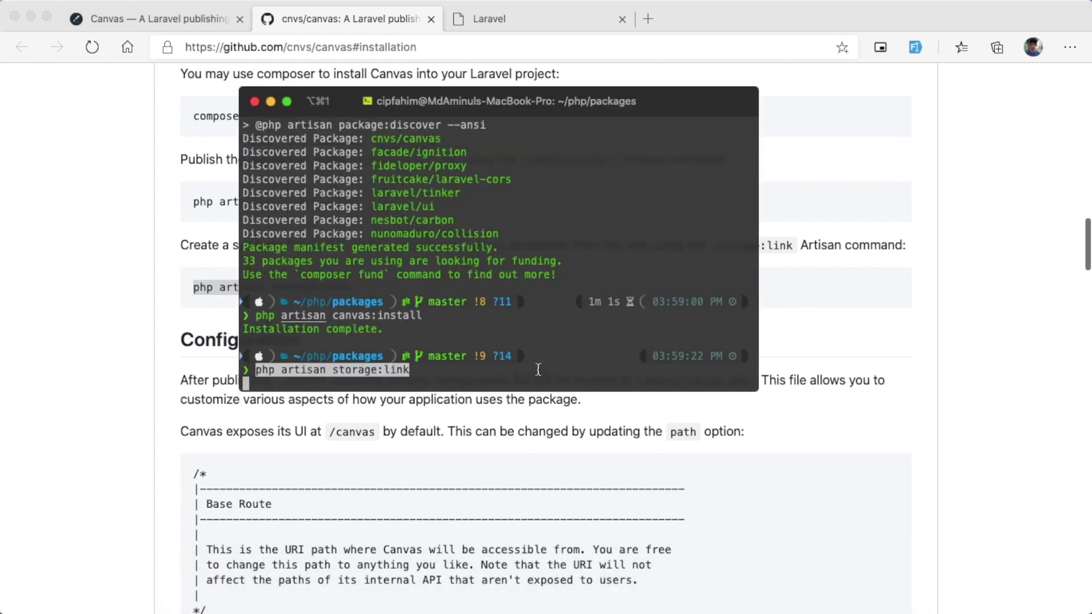
key("Return")
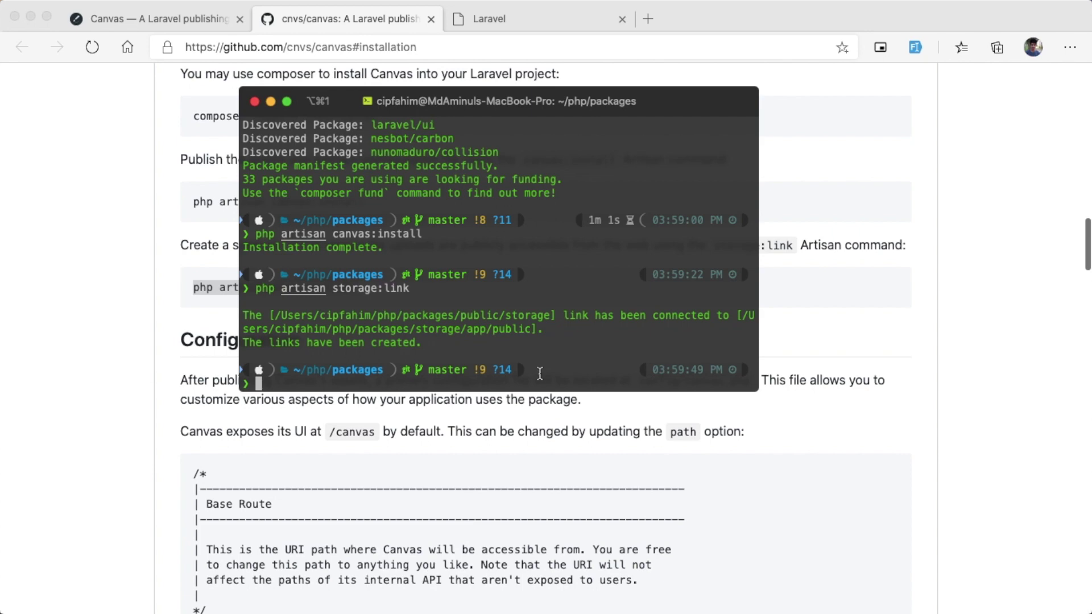
left_click(544, 16)
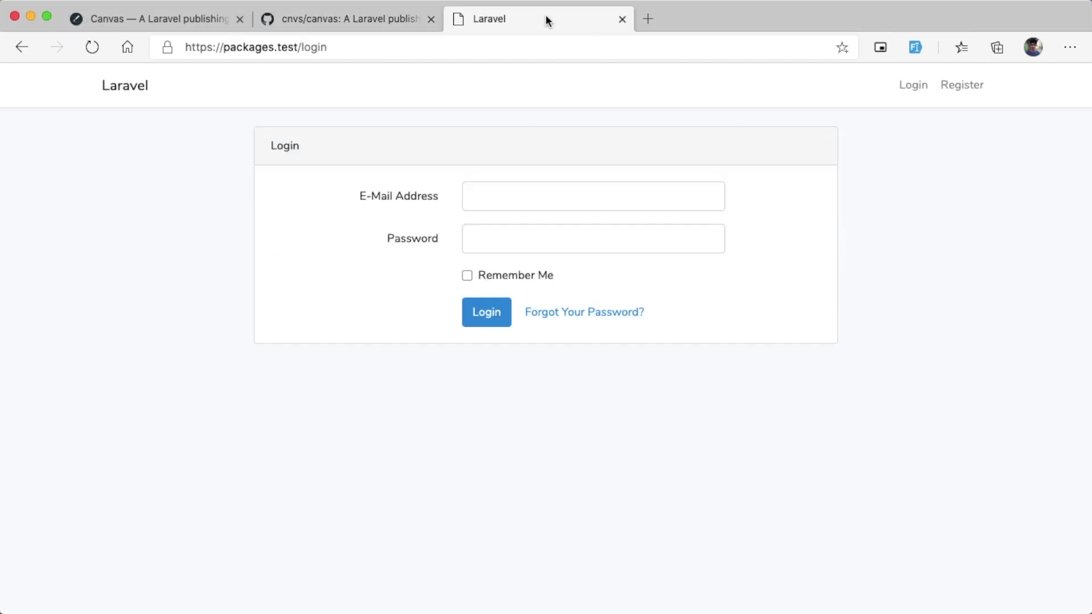
left_click_drag(298, 47, 170, 44)
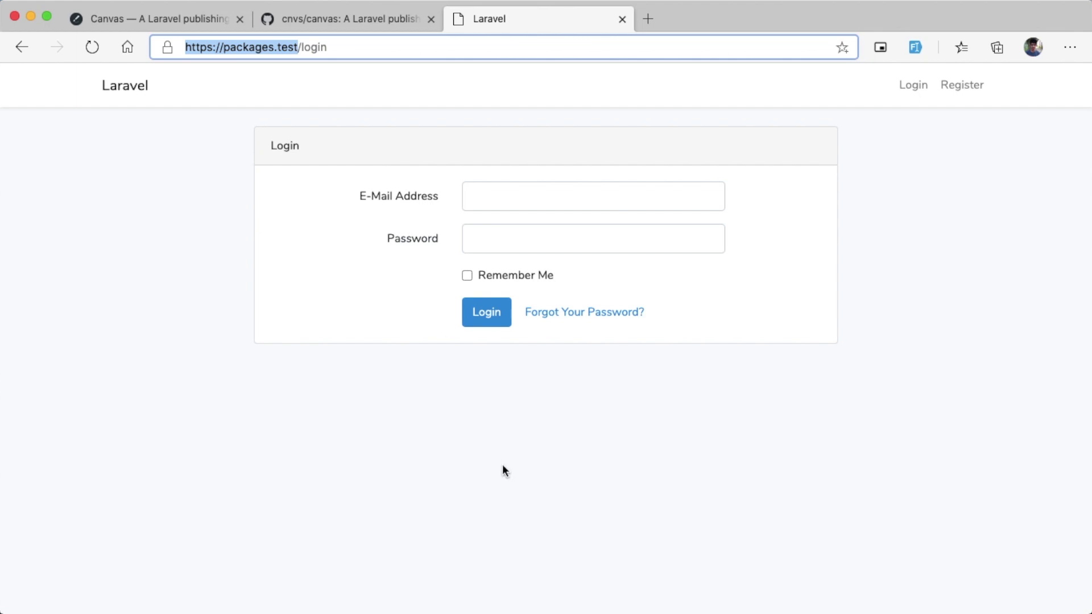
left_click(562, 594)
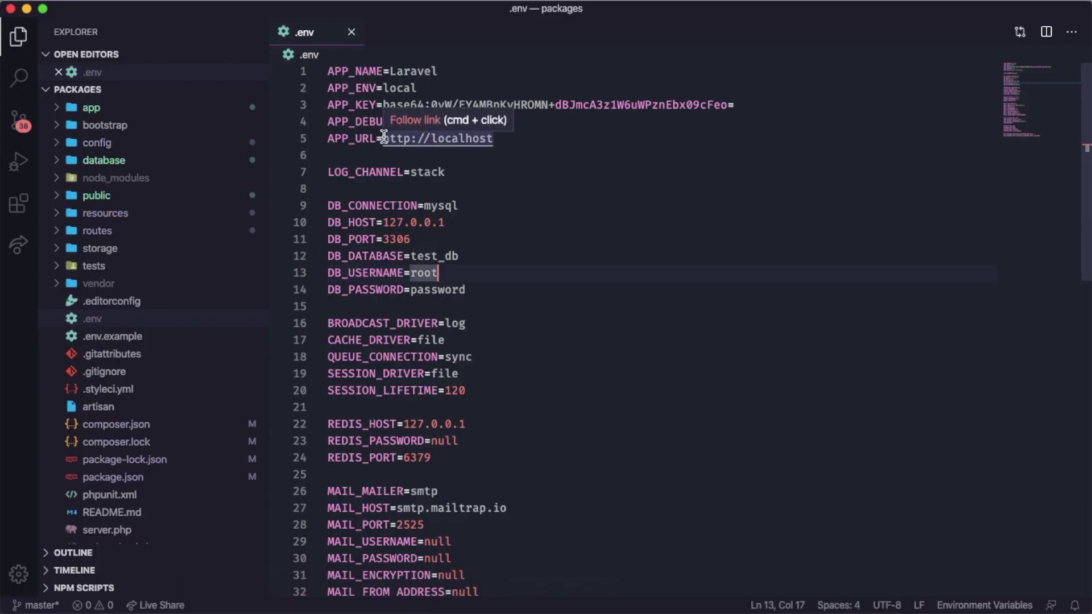
left_click_drag(384, 138, 531, 137)
key("super+v")
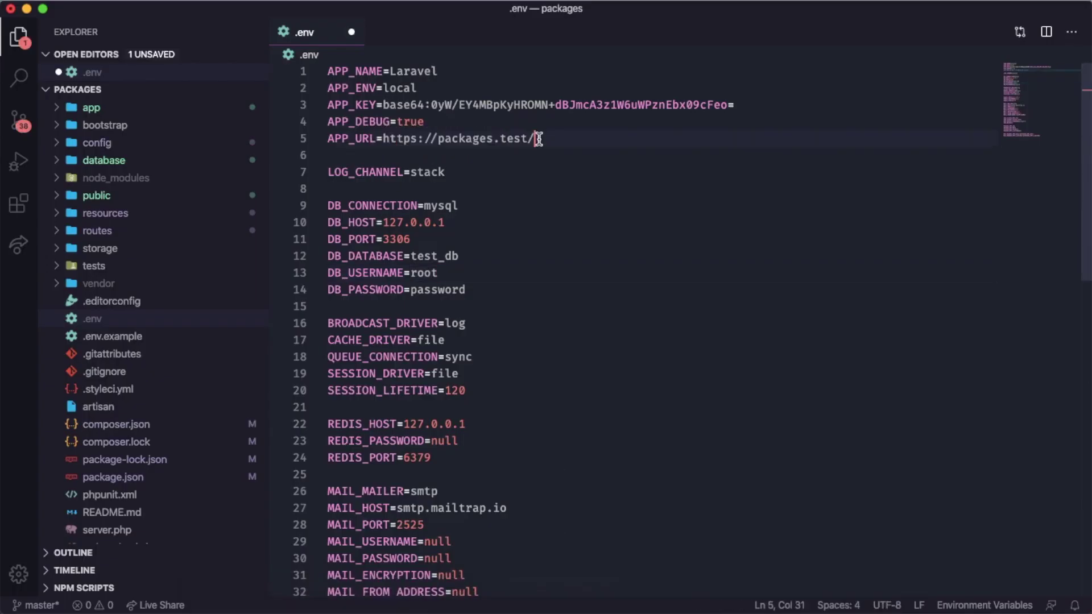
key("BackSpace")
key("super+s")
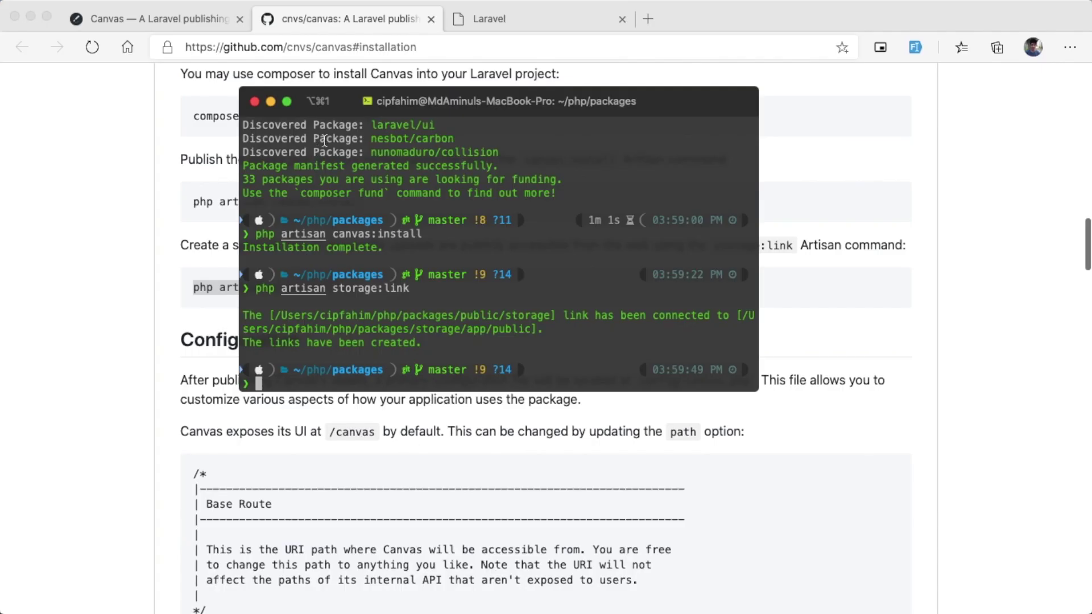
Step: Move iTerm aside and scroll the Canvas README down toward its Configuration notes
left_click_drag(327, 112, 557, 117)
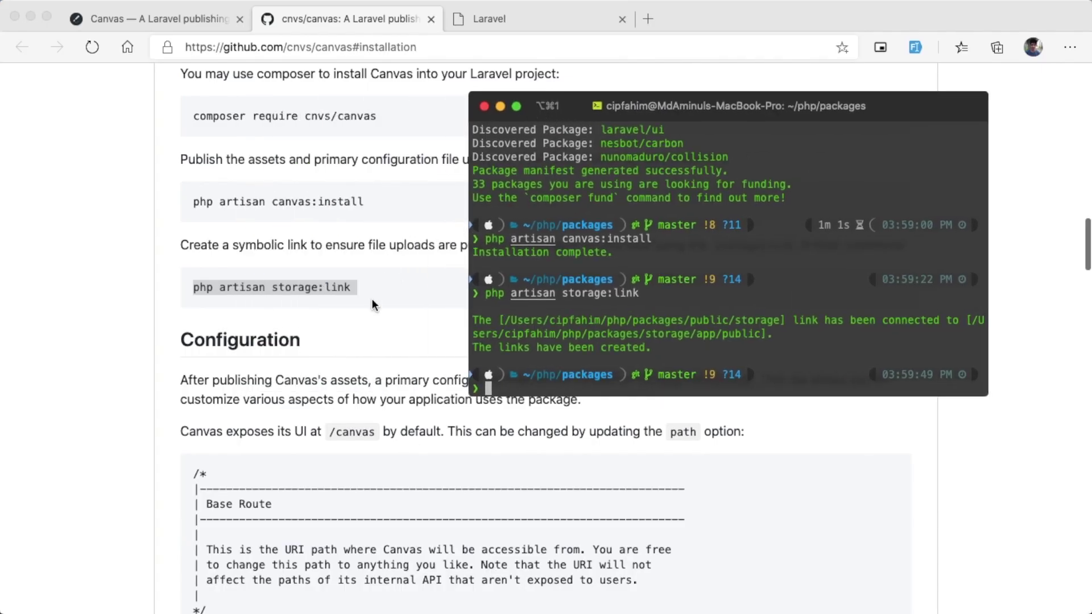
scroll(373, 305, "down", 2)
key("super+Tab")
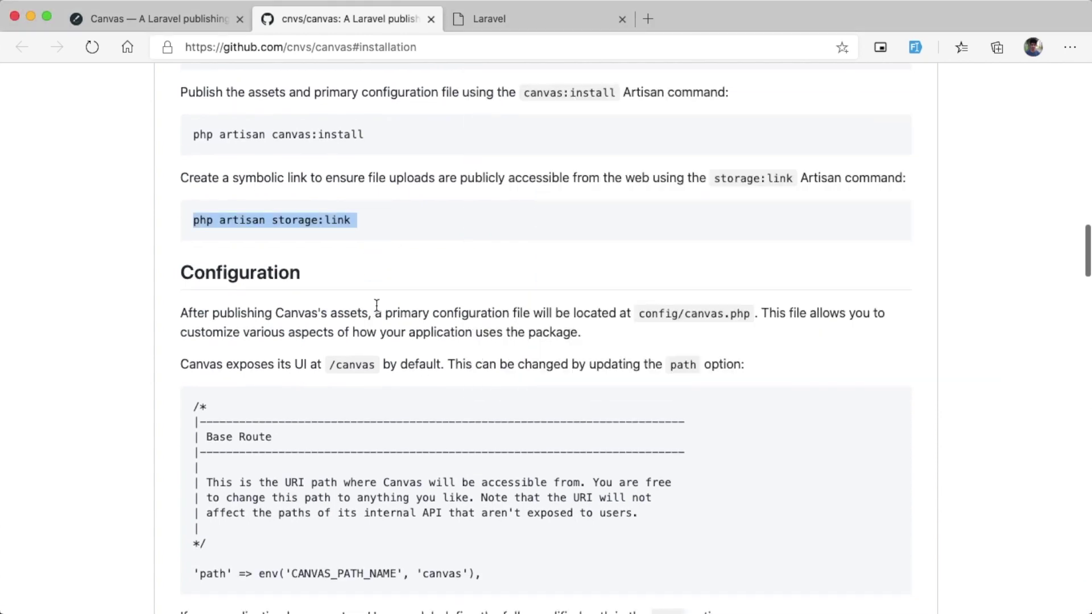
scroll(376, 306, "down", 3)
scroll(379, 306, "up", 2)
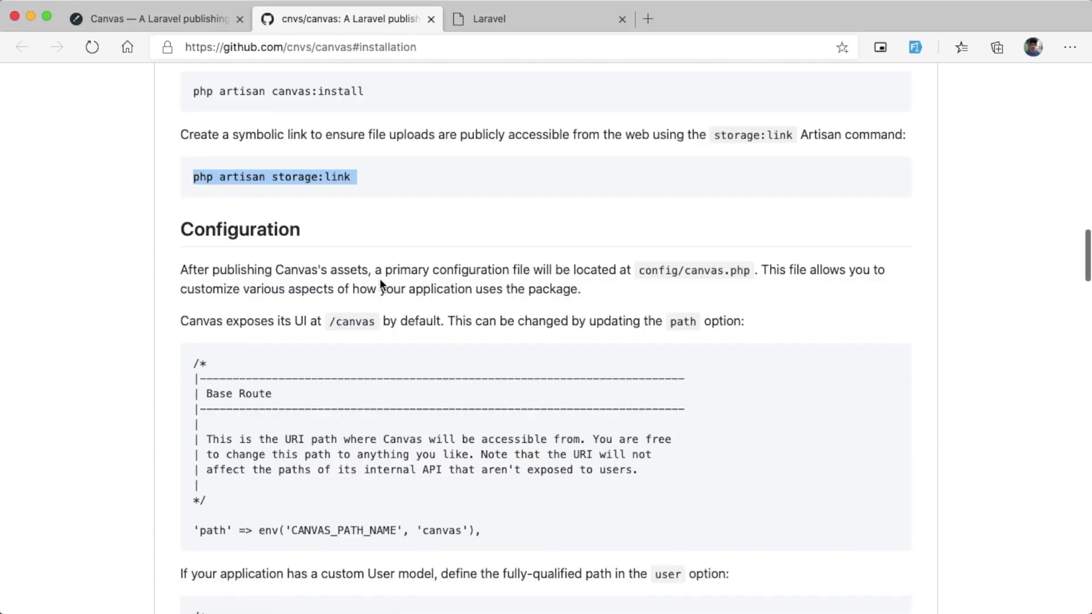
key("super+Tab")
key("super+Tab")
Step: Note 'canvas' in the README's /canvas path, then reload packages.test/login in the Laravel tab
left_click(516, 23)
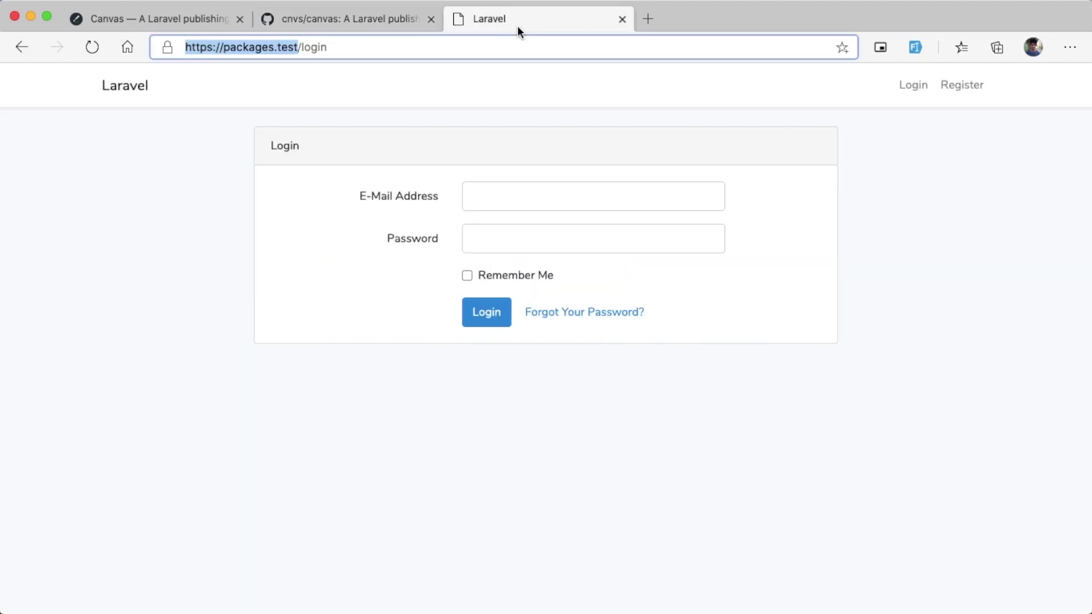
left_click(494, 46)
key("alt+shift+Left")
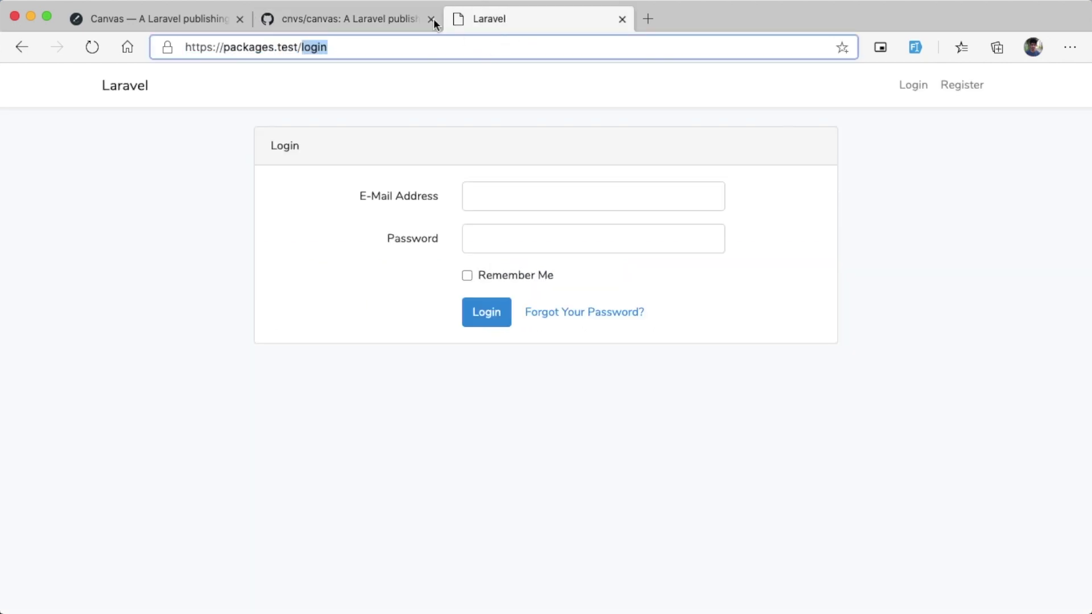
left_click(373, 19)
double_click(355, 321)
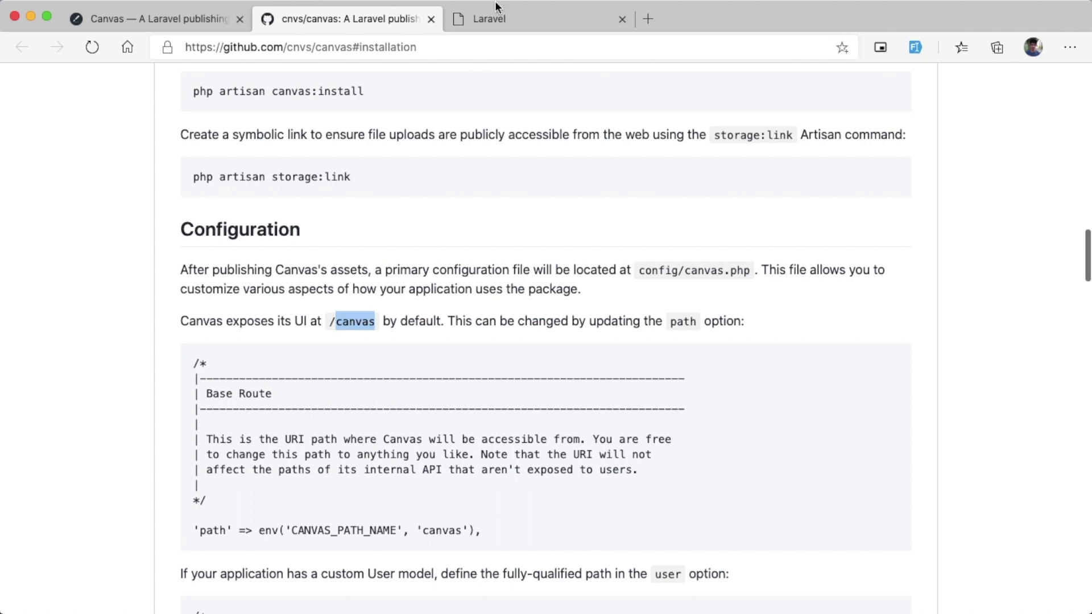
left_click(495, 20)
left_click(411, 58)
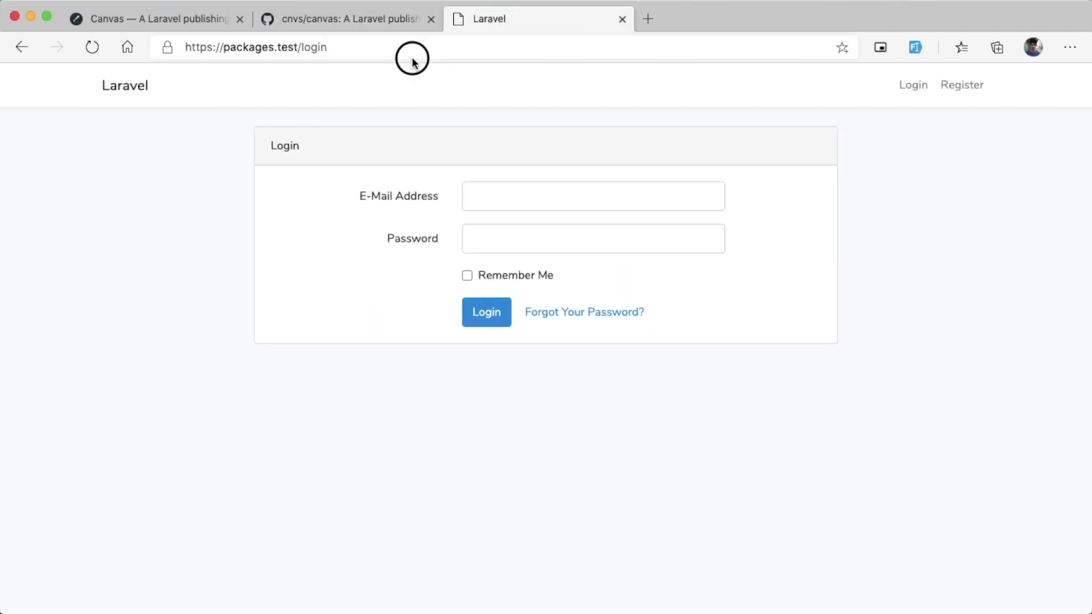
key("alt+shift+Left")
key("Return")
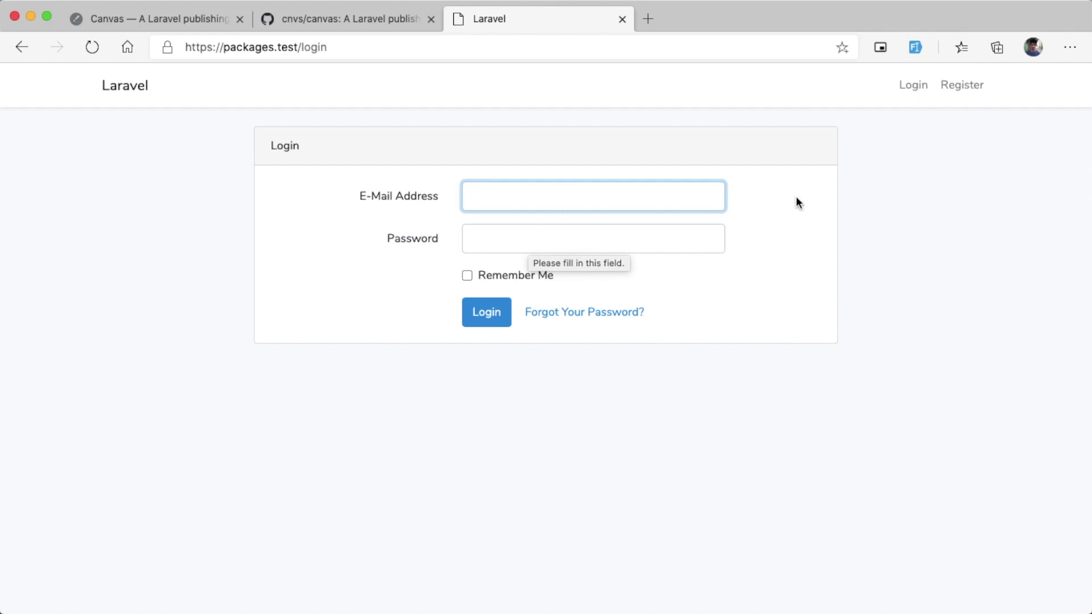
Step: Register a new test account using the auto-filled form, declining to save the password
left_click(960, 87)
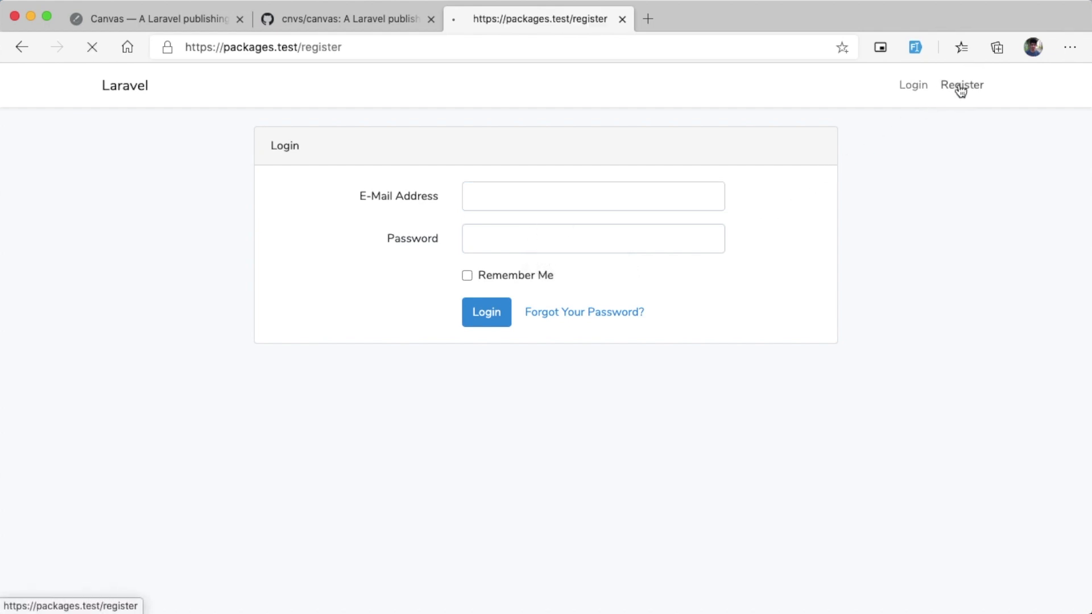
left_click(919, 46)
left_click(494, 367)
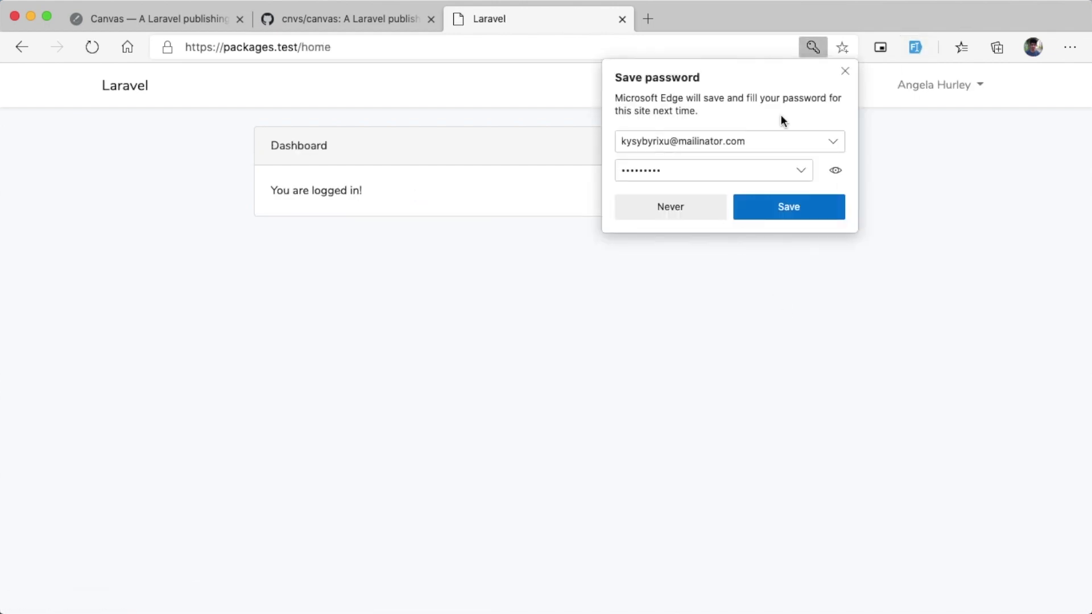
left_click(844, 72)
Step: Change the address from /home to /canvas to open the Canvas dashboard
double_click(558, 51)
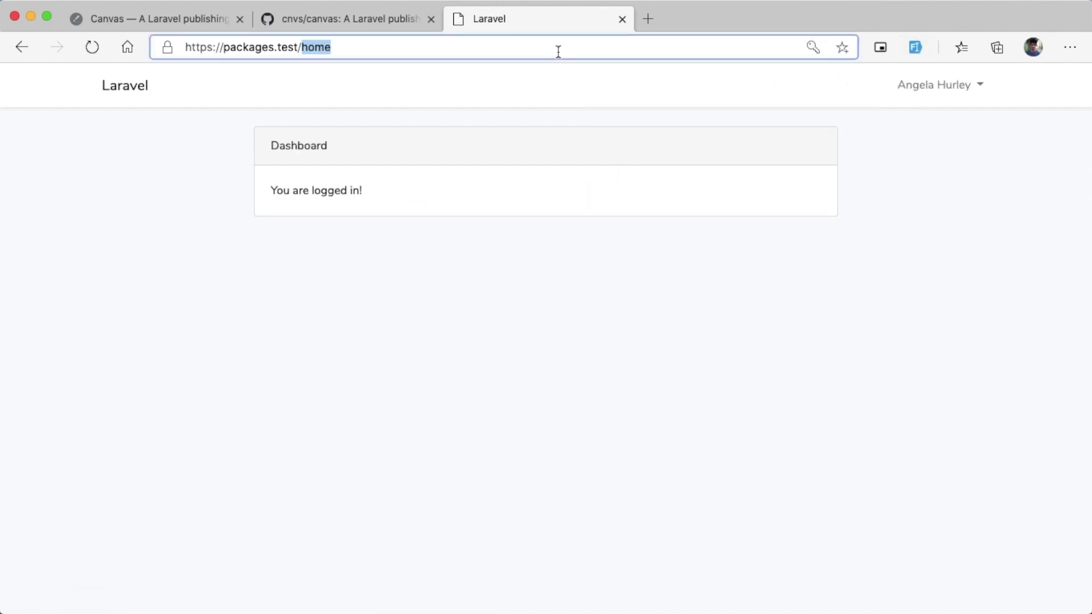
type("canvas")
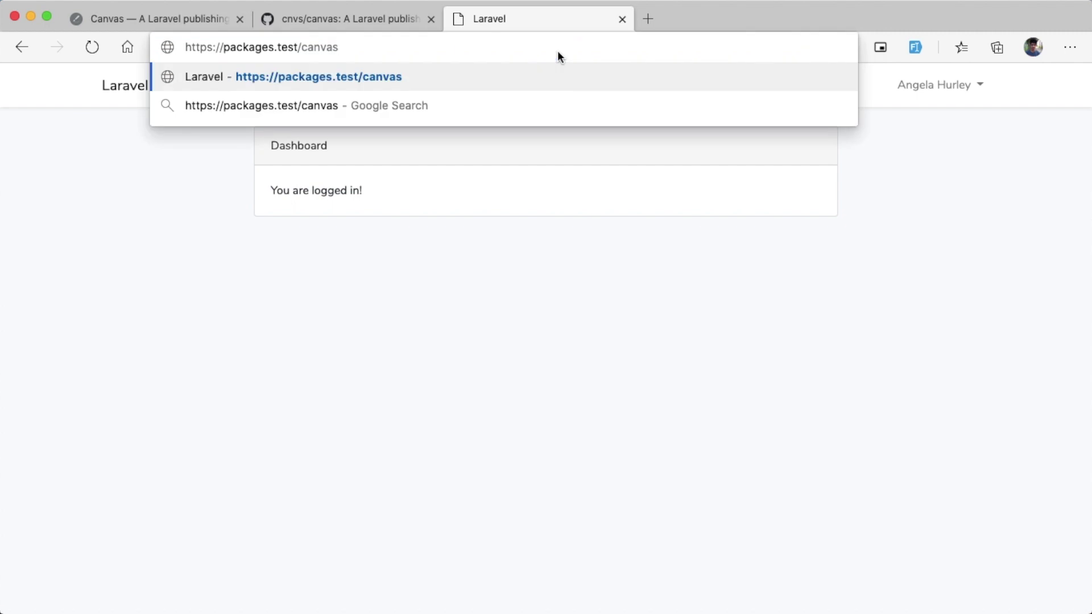
key("Return")
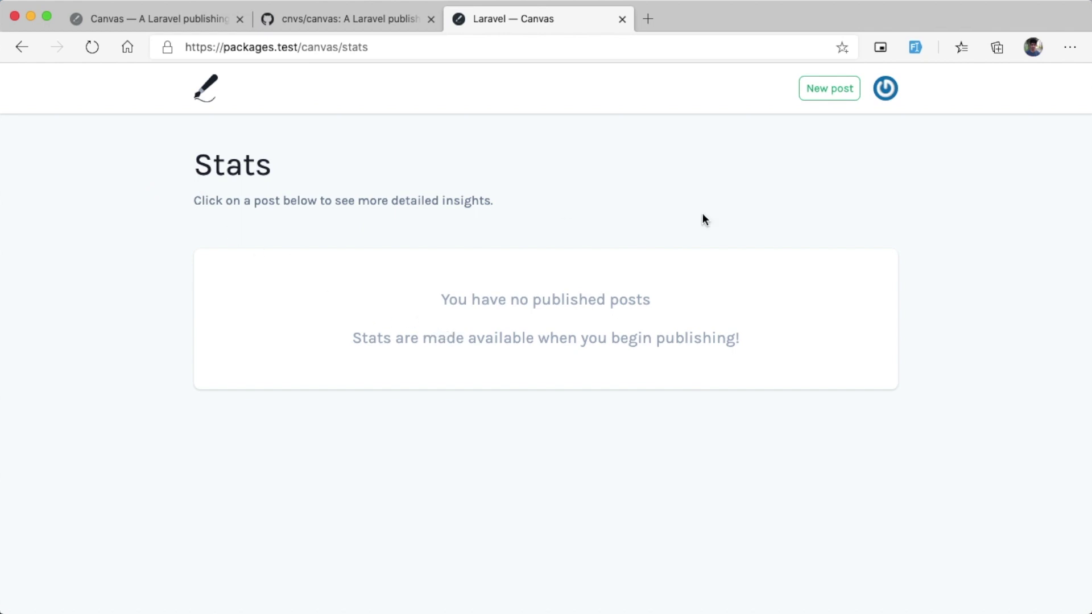
Step: Open and close the Canvas account menu, then scroll the GitHub README to the /canvas path notes
left_click(885, 88)
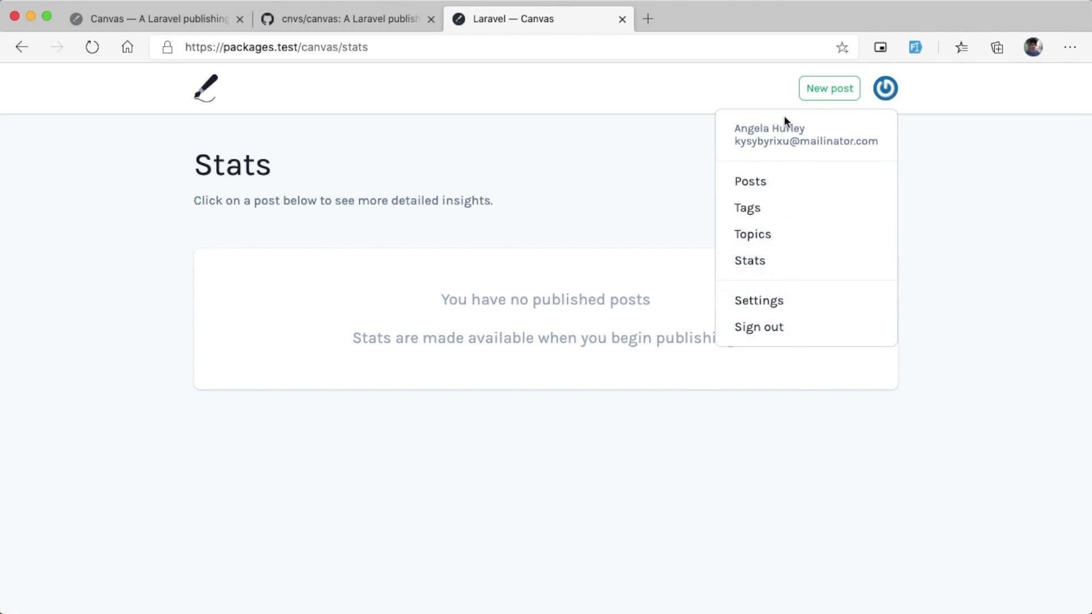
left_click(592, 173)
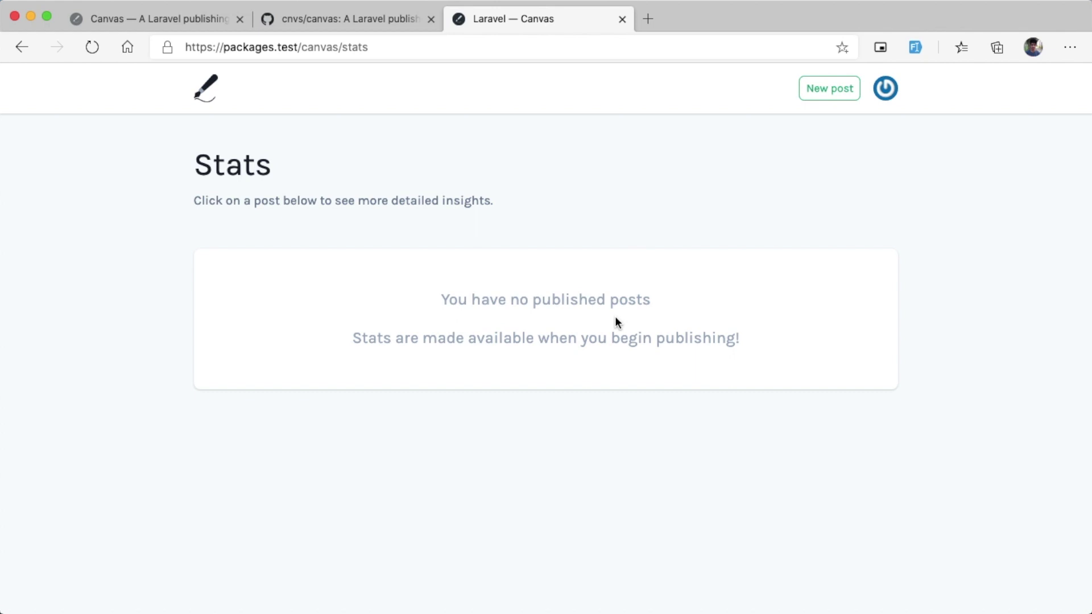
double_click(319, 47)
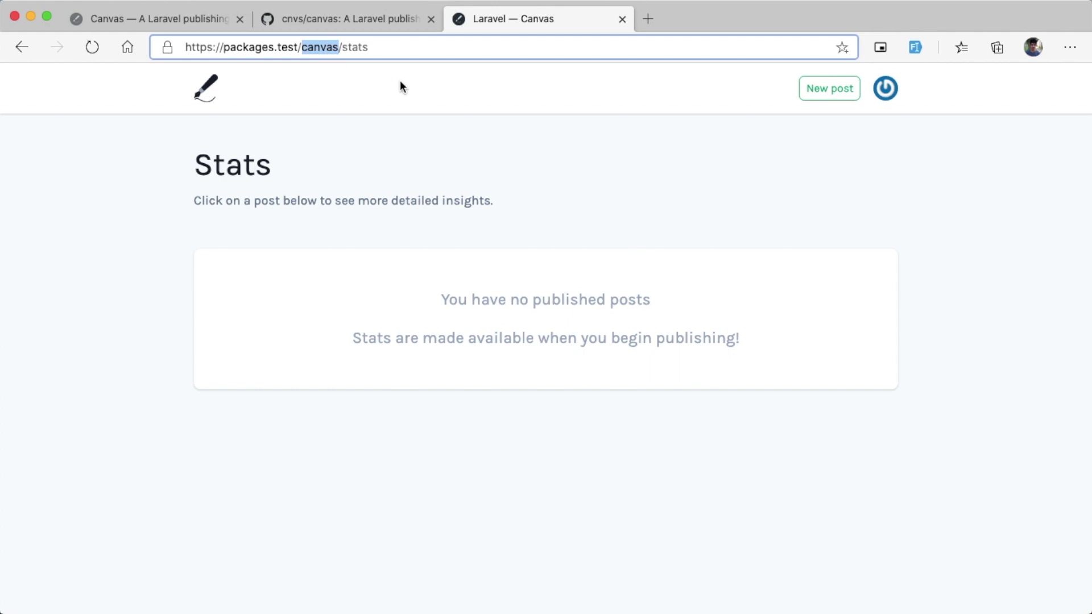
left_click(352, 20)
scroll(465, 288, "down", 2)
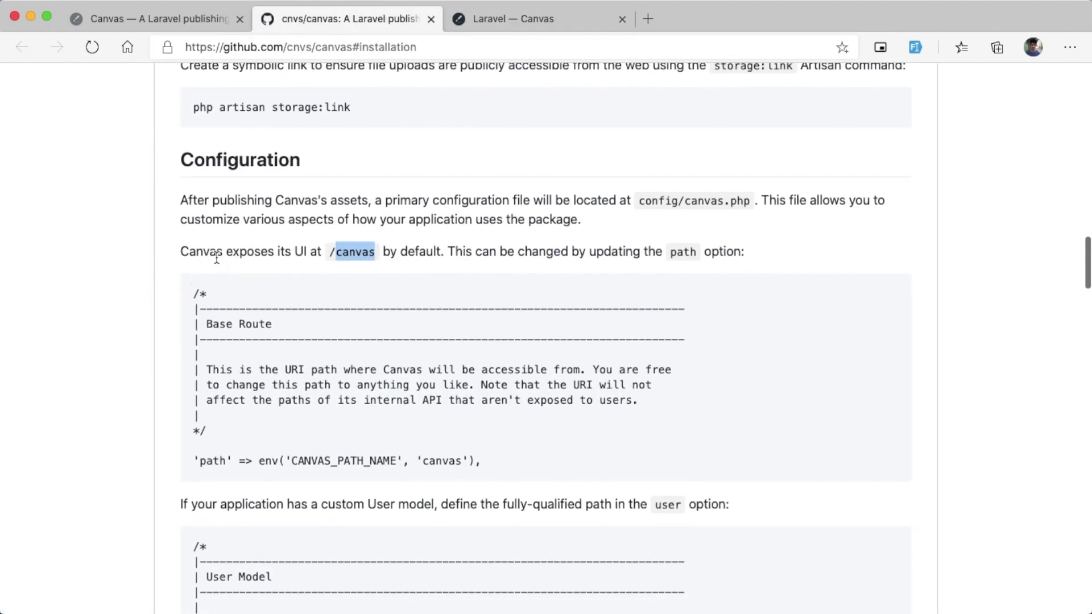
left_click(354, 254)
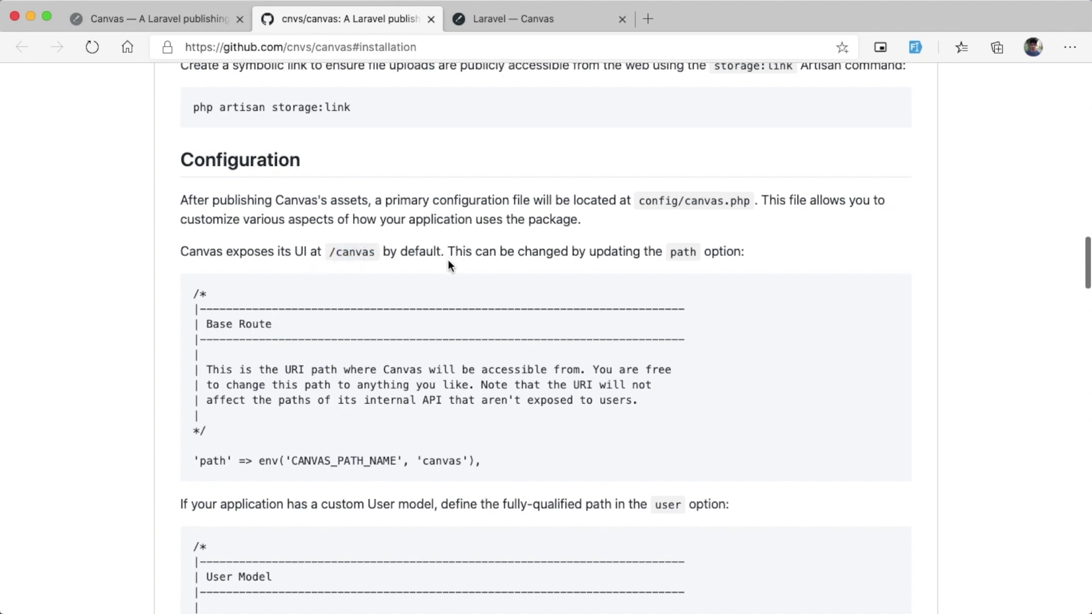
Step: Bring the README's path option under Configuration into view, then return to the Canvas admin tab
scroll(448, 259, "down", 2)
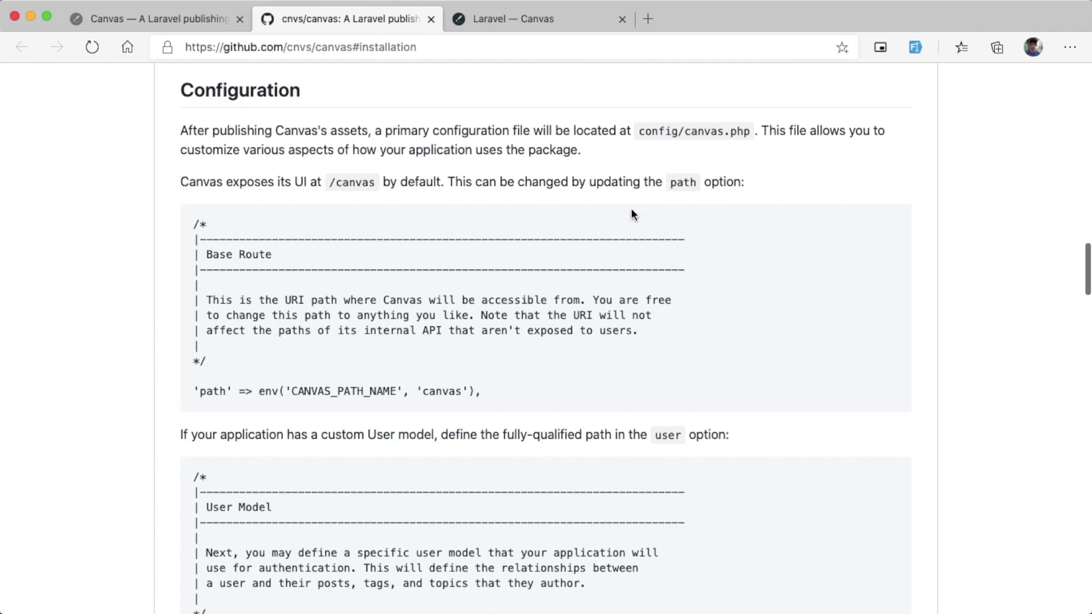
mouse_move(528, 612)
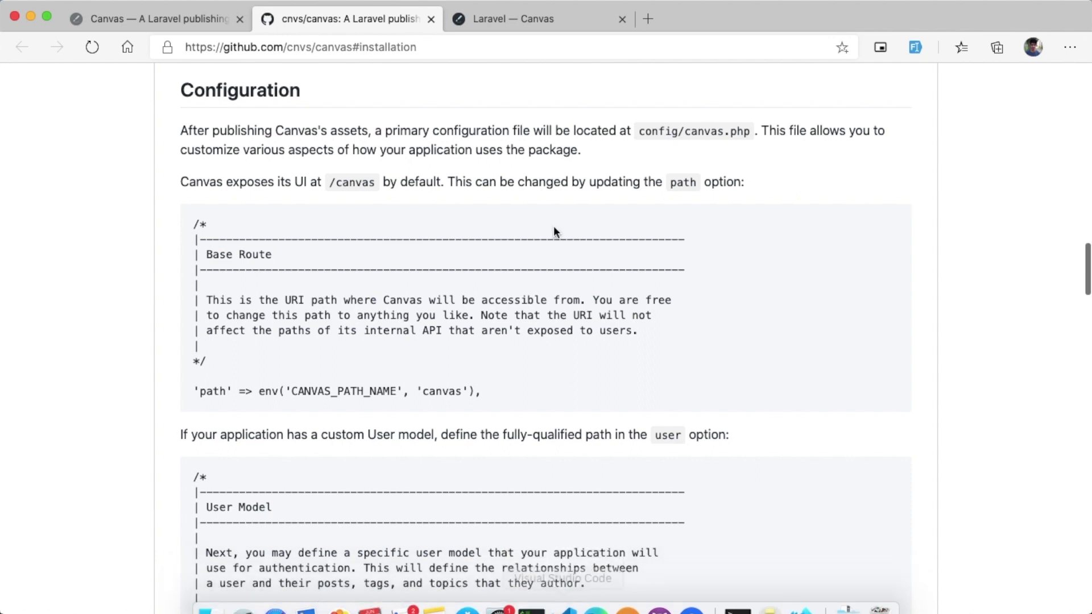
left_click(517, 10)
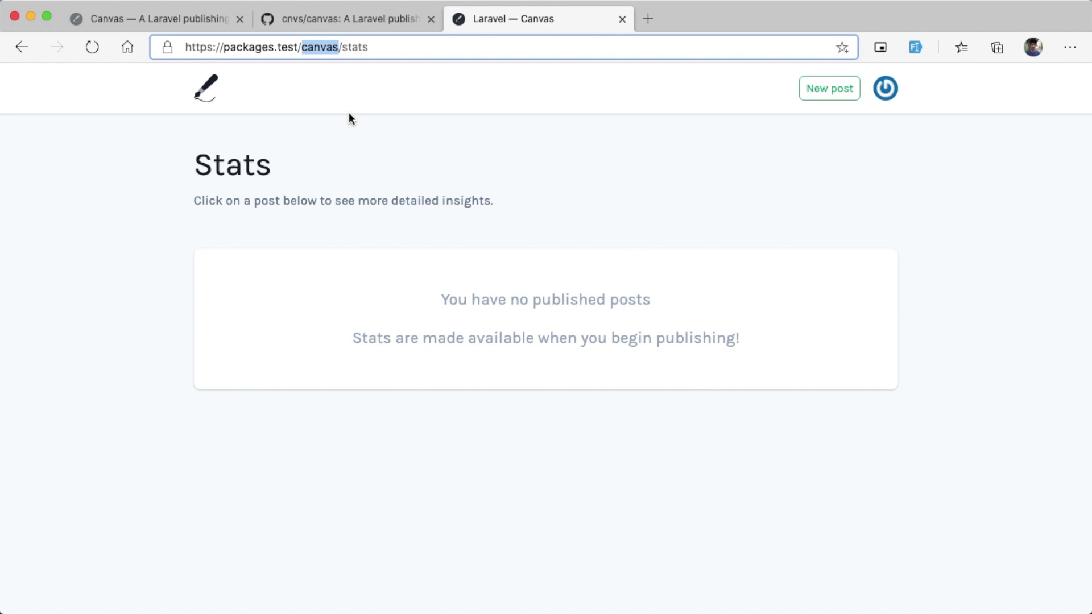
mouse_move(531, 600)
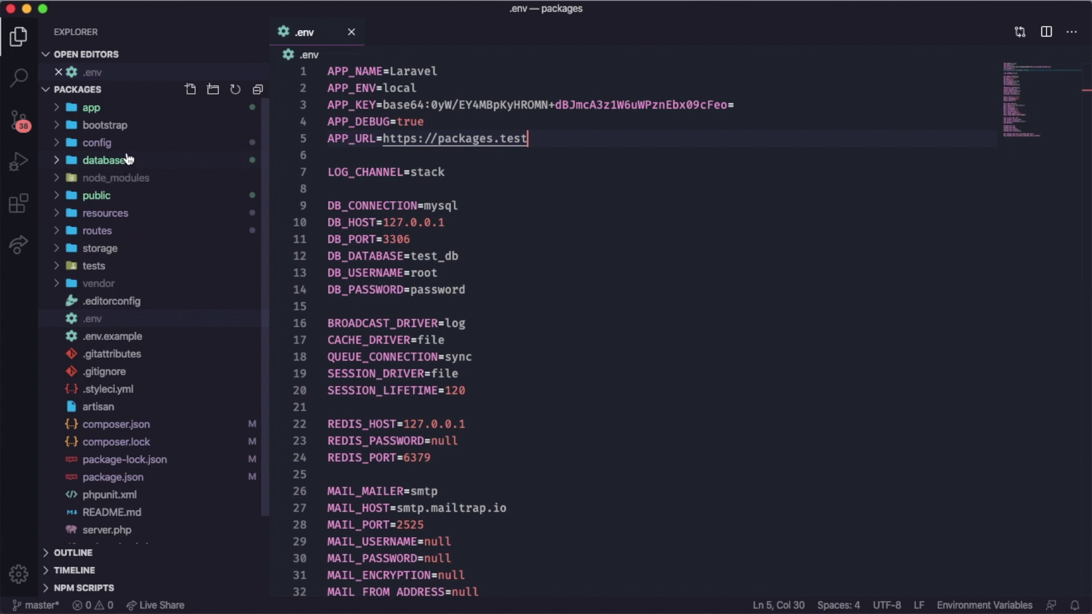
Step: Open config/canvas.php and highlight line 16's path: env('CANVAS_PATH_NAME', 'canvas')
left_click(113, 143)
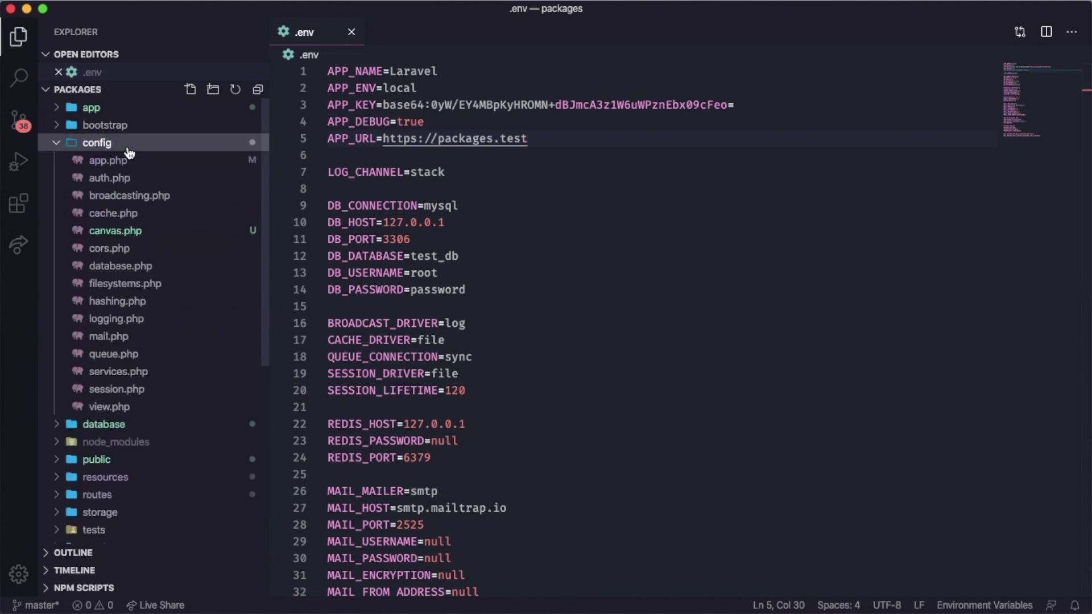
left_click(116, 231)
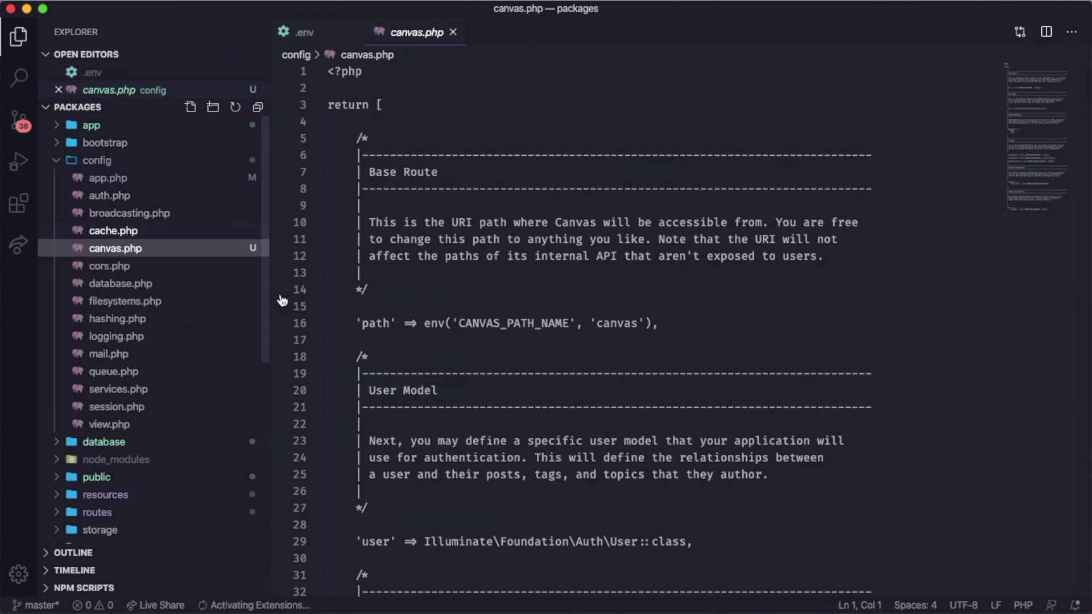
scroll(245, 281, "down", 2)
left_click(445, 341)
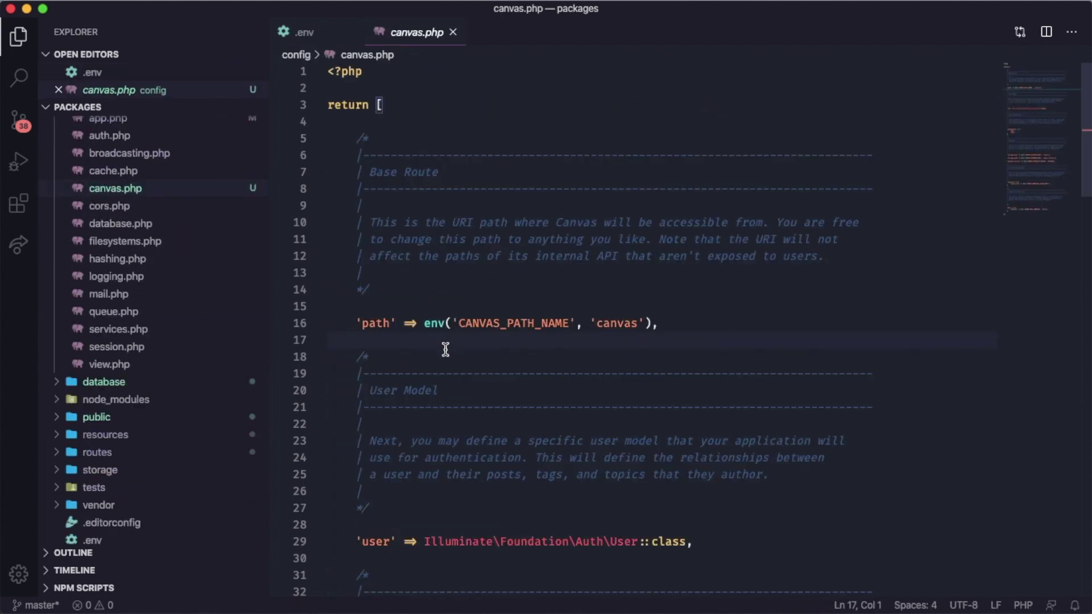
double_click(372, 324)
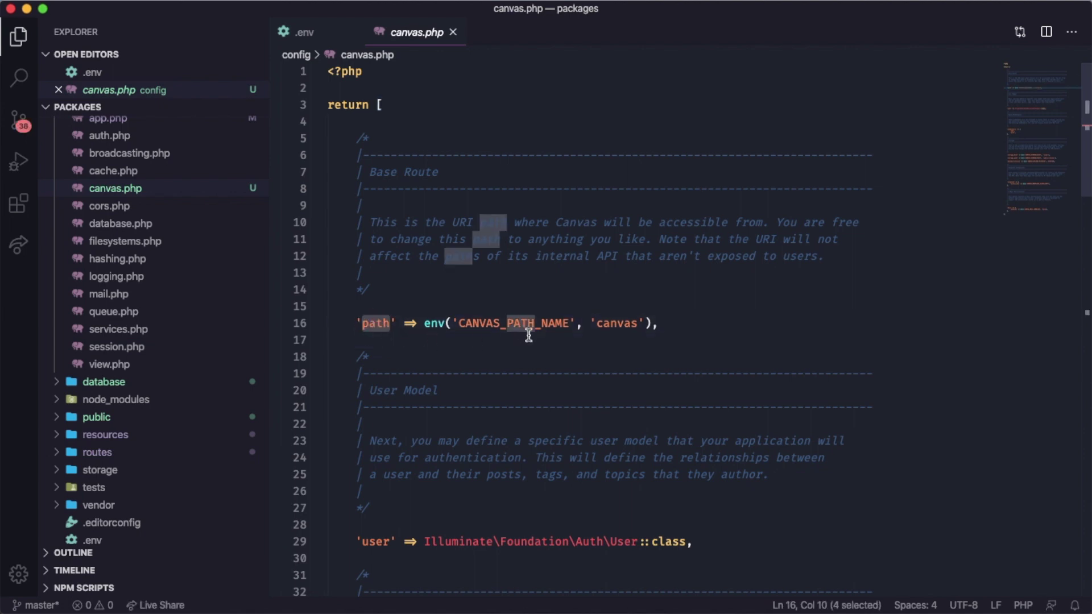
left_click(458, 324)
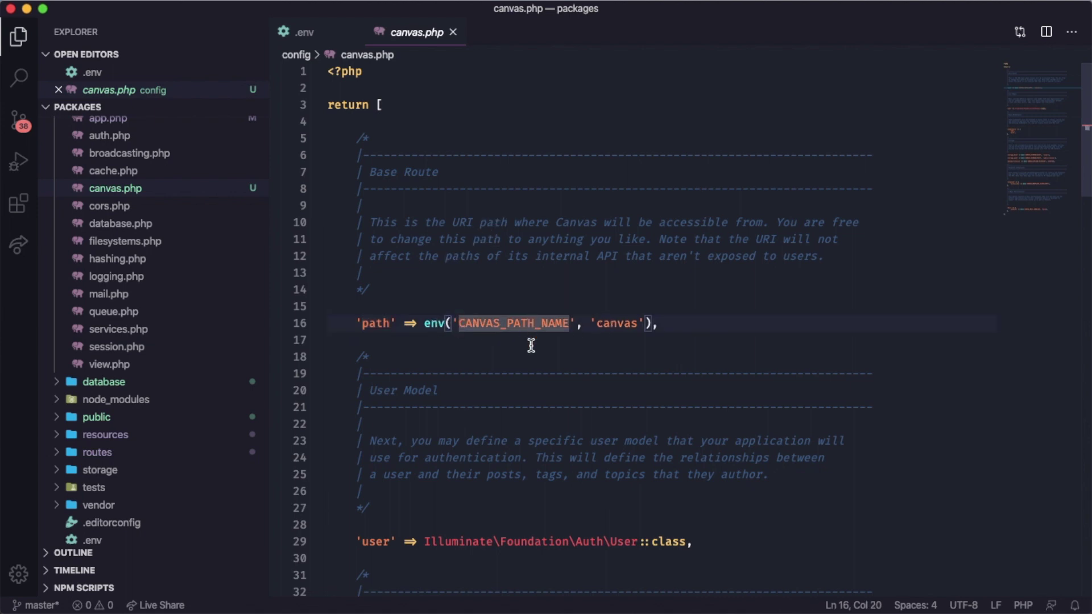
double_click(627, 325)
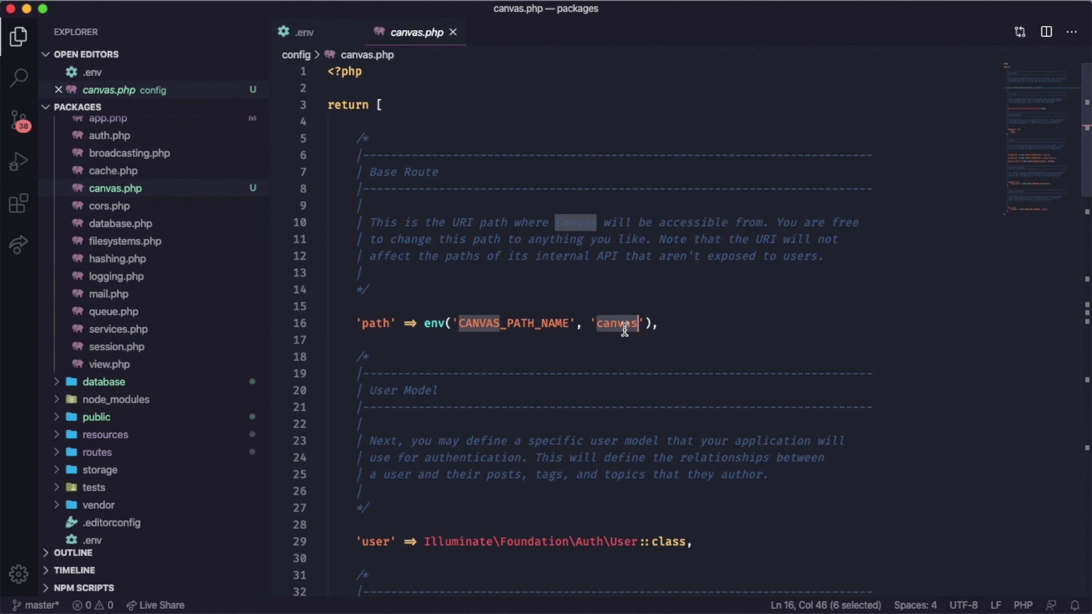
double_click(512, 327)
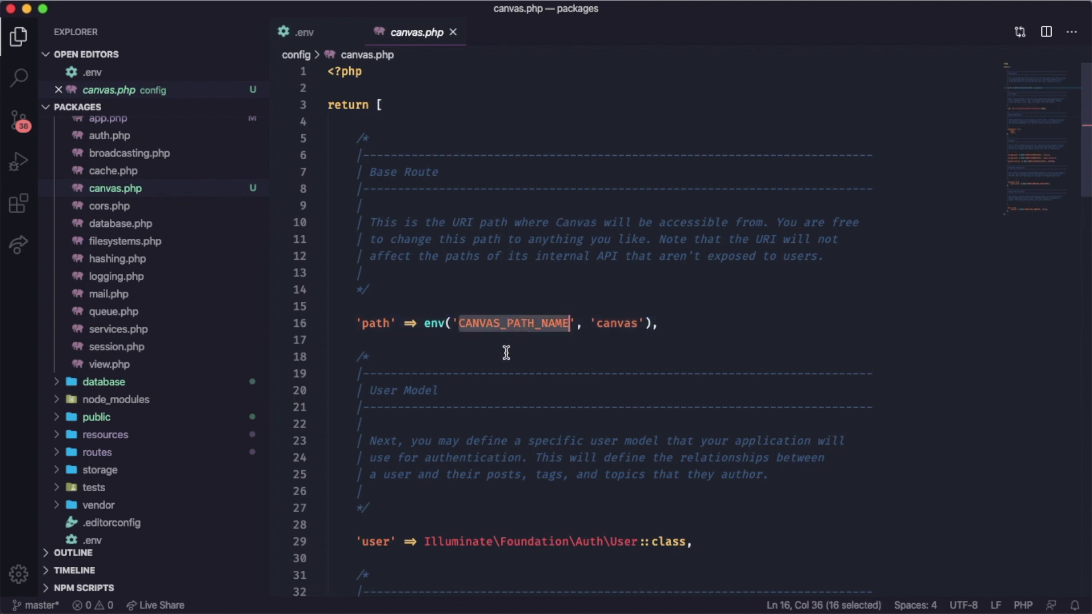
Step: Add CANVAS_PATH_NAME=admin after LOG_CHANNEL in .env, checking the name against canvas.php, and save
left_click(311, 34)
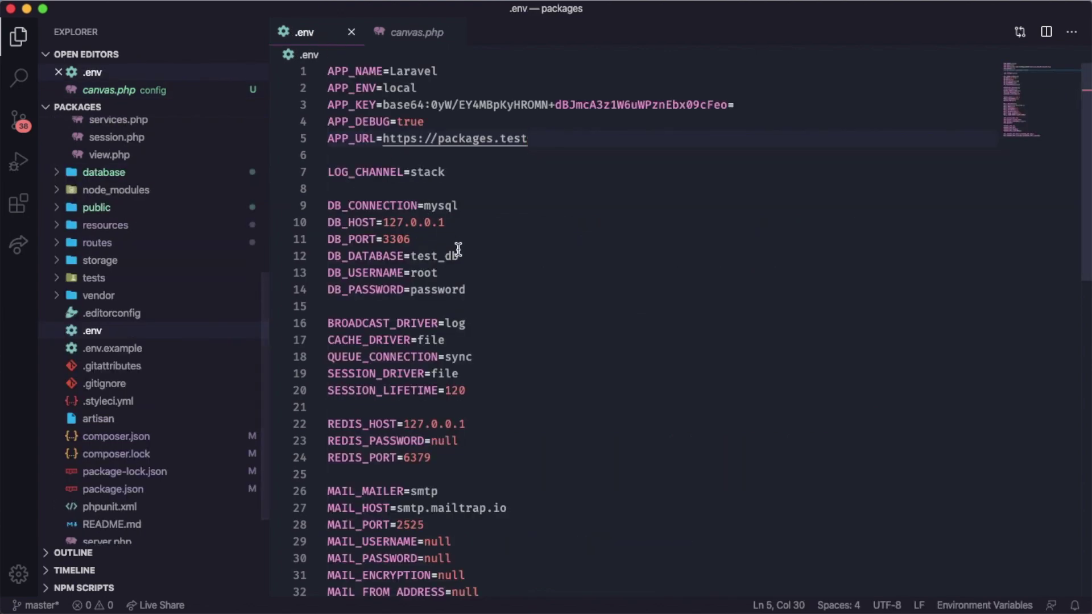
double_click(503, 177)
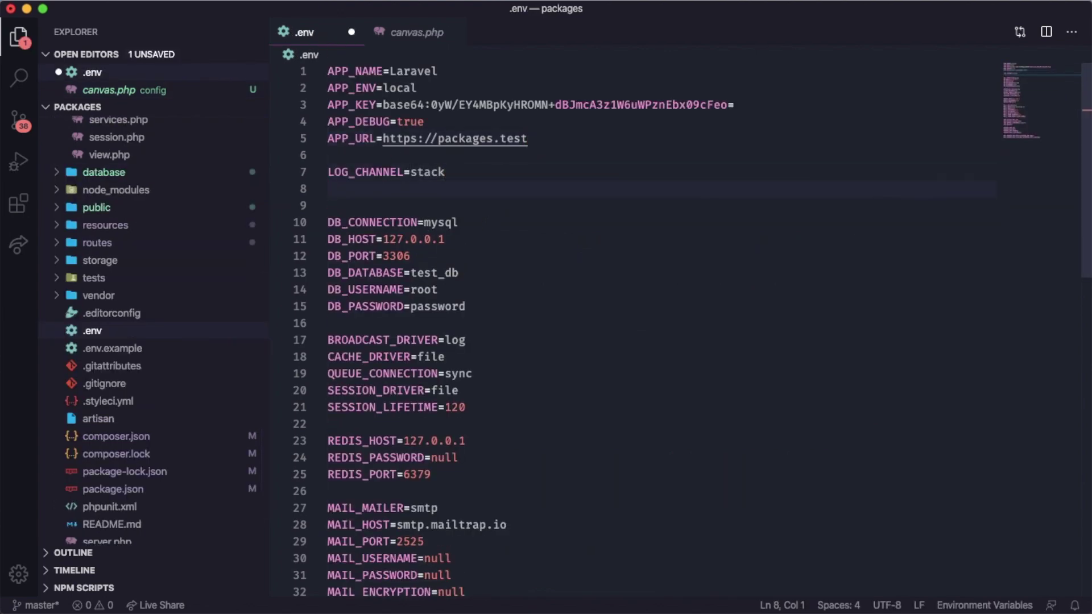
key("Return")
type("CANVAS_PATH_NAME=")
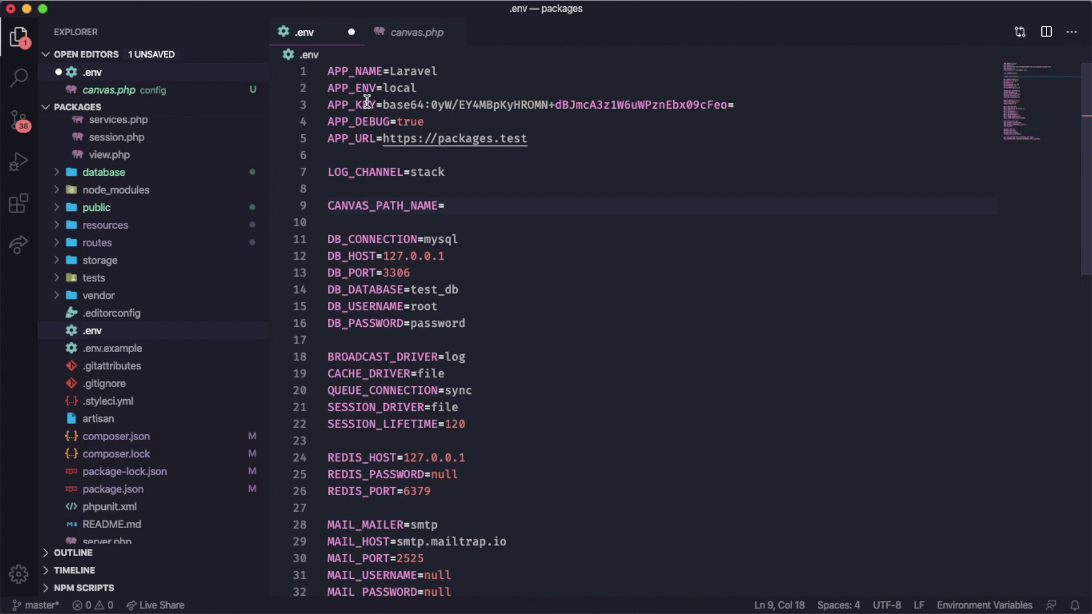
left_click(410, 37)
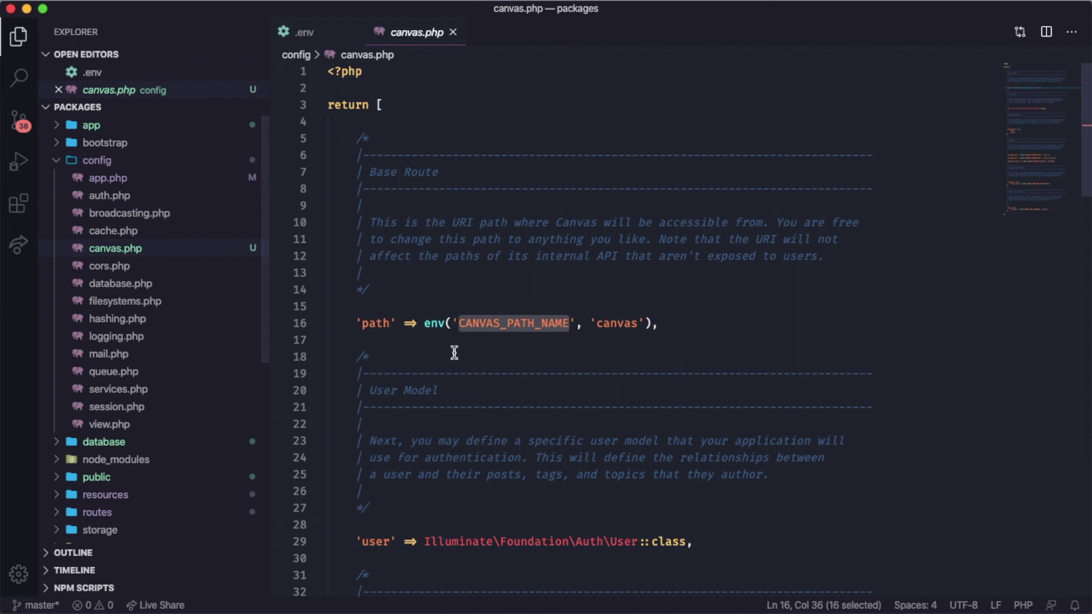
left_click(426, 324)
left_click_drag(426, 324, 651, 323)
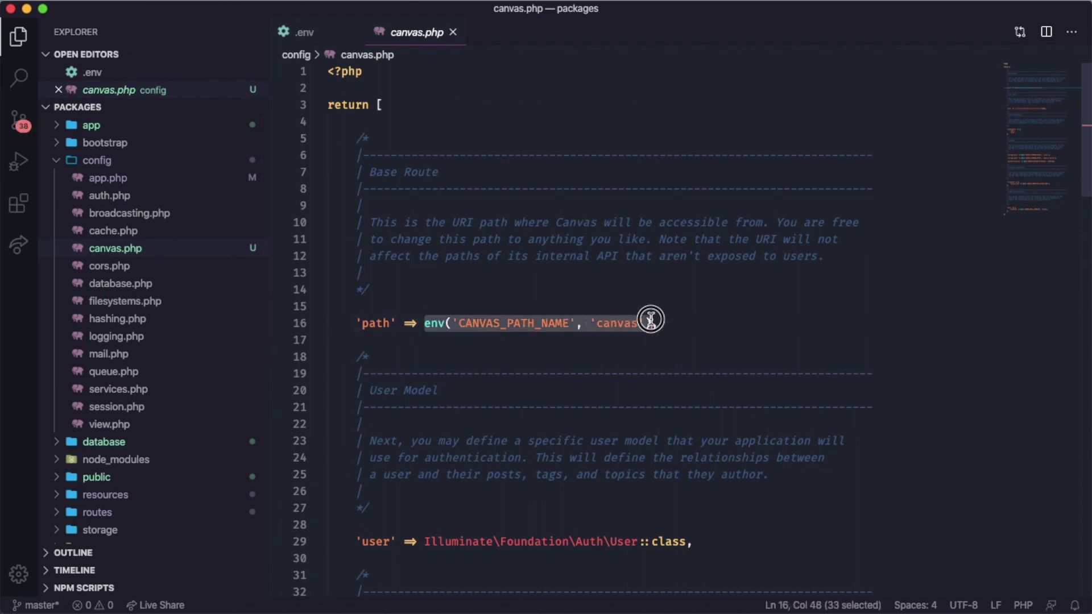
left_click(293, 32)
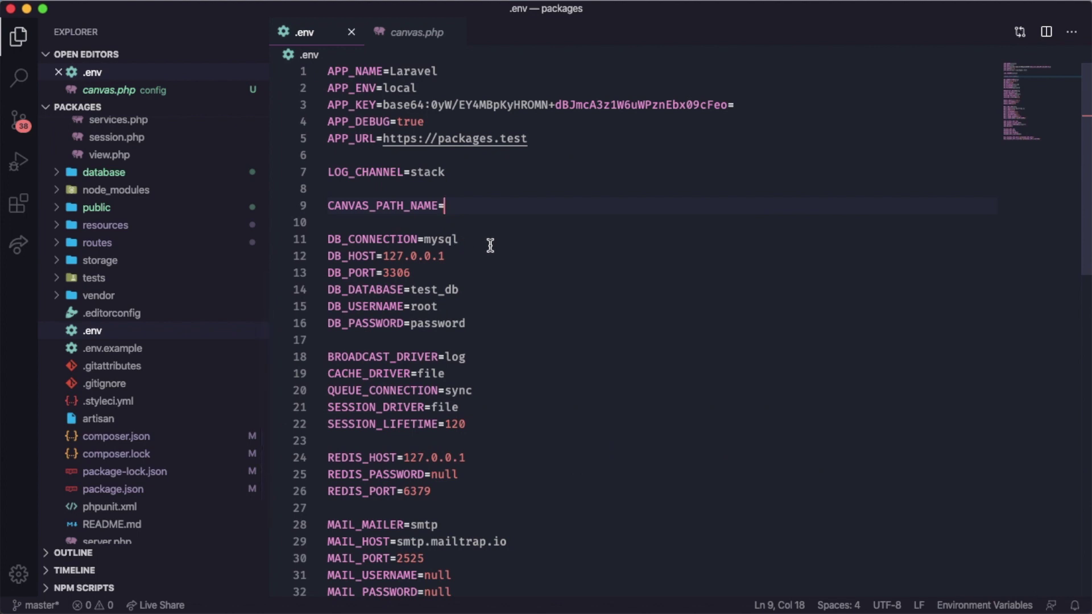
type("admin")
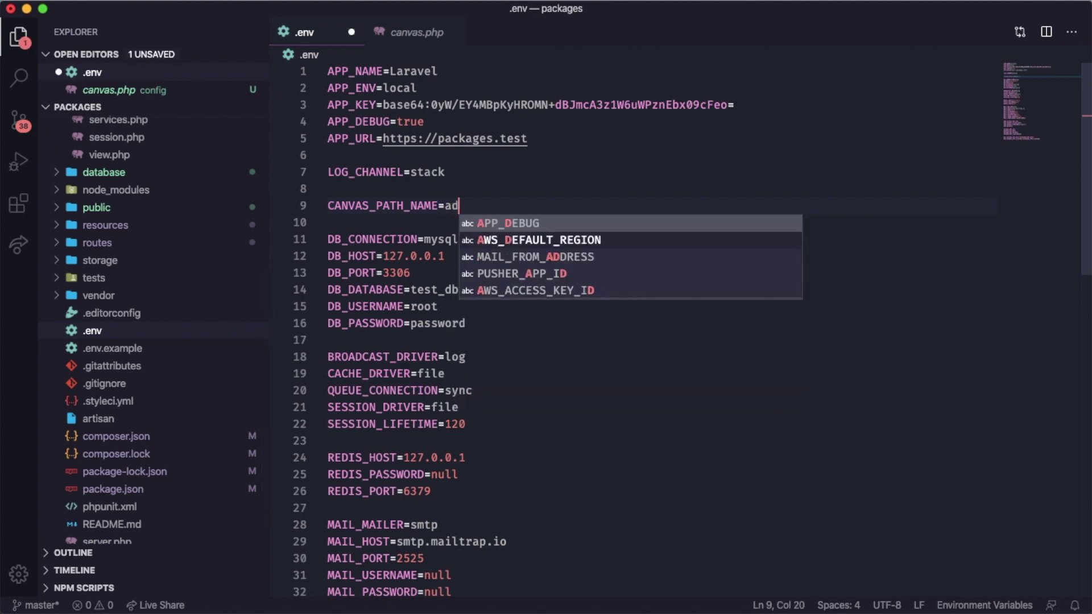
key("ctrl+s")
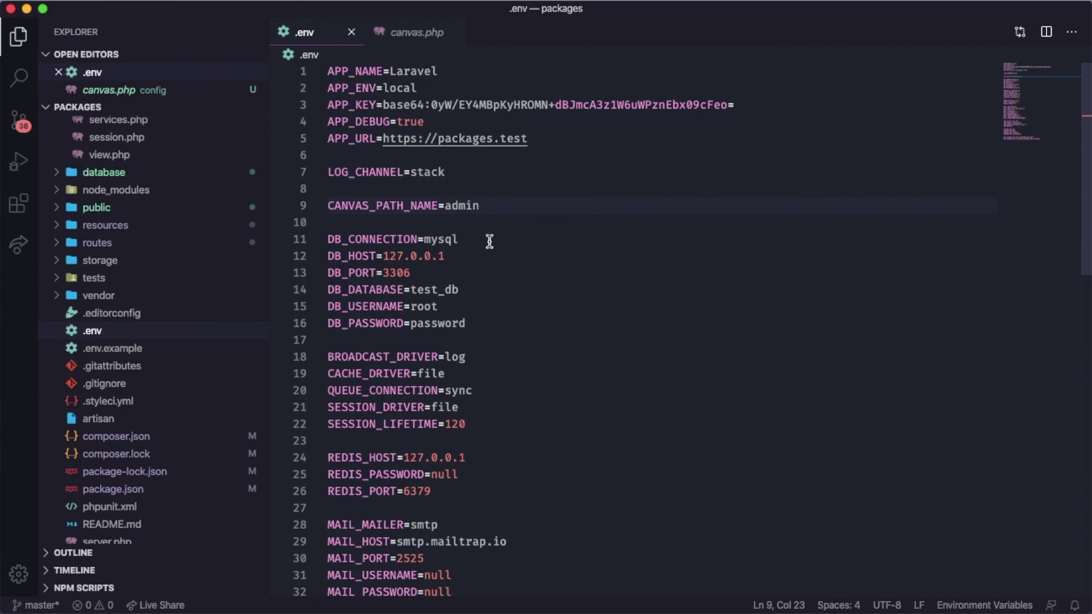
key("super+Tab")
Step: Reload /canvas/stats and confirm it now returns 404 Not Found
left_click(446, 163)
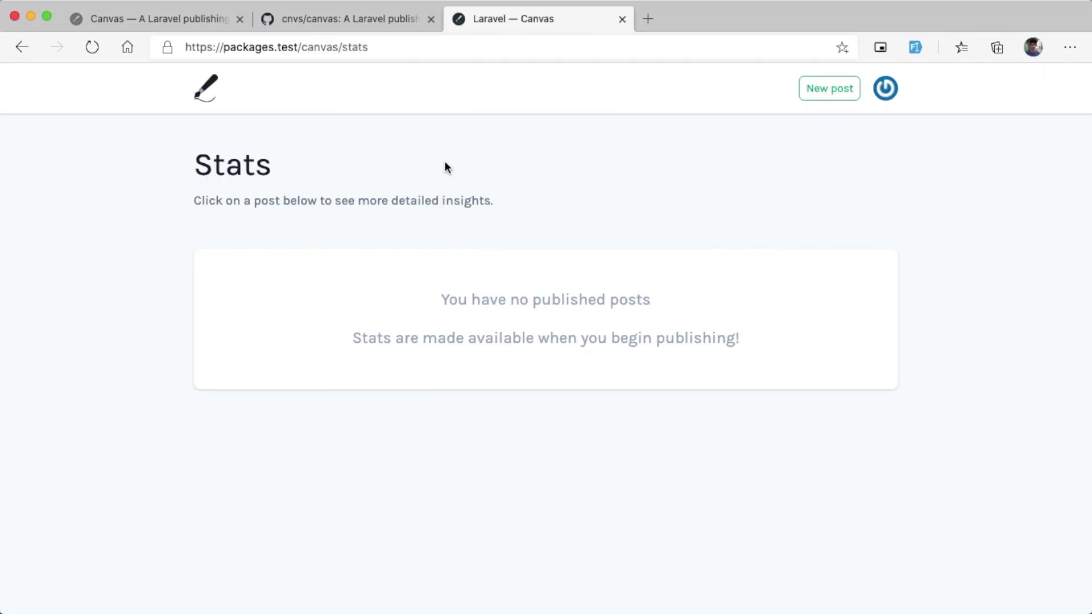
key("super+r")
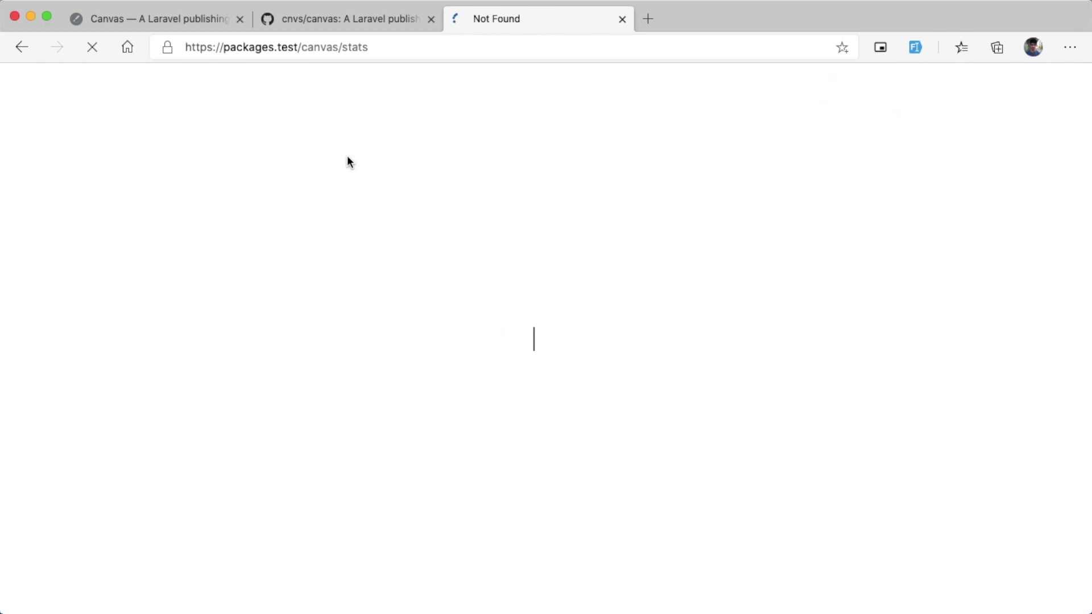
left_click_drag(476, 339, 630, 342)
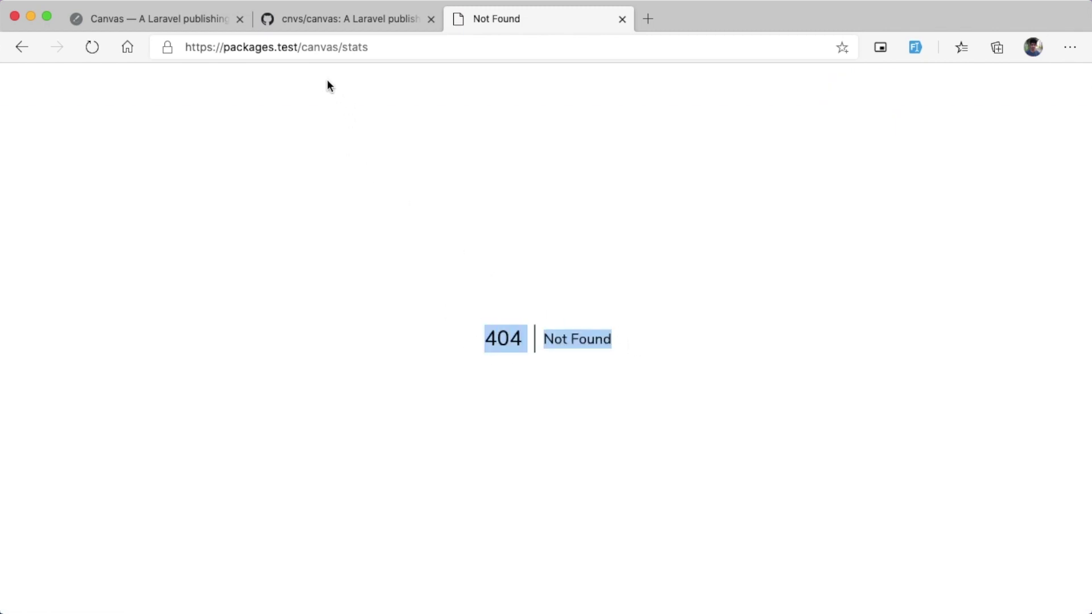
Step: Change the address to /admin/stats and confirm the Canvas Stats page loads
double_click(314, 49)
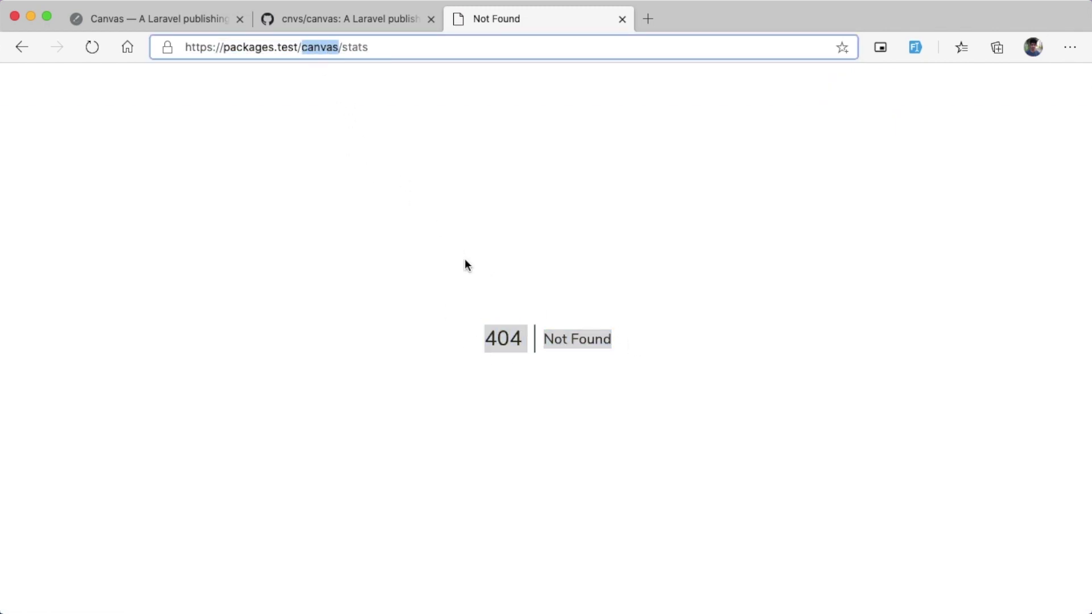
type("admin")
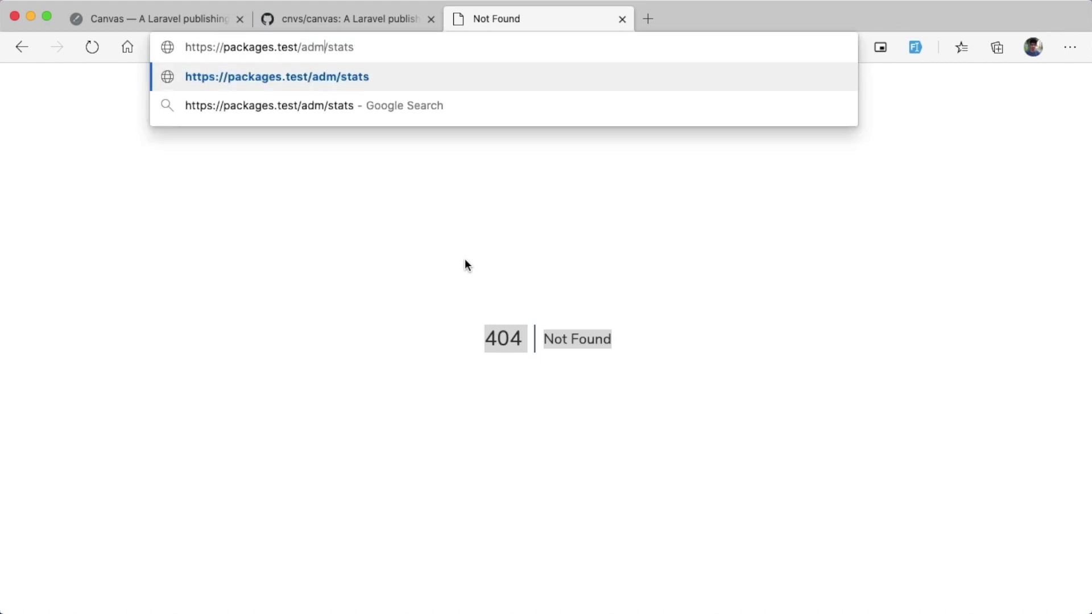
key("Return")
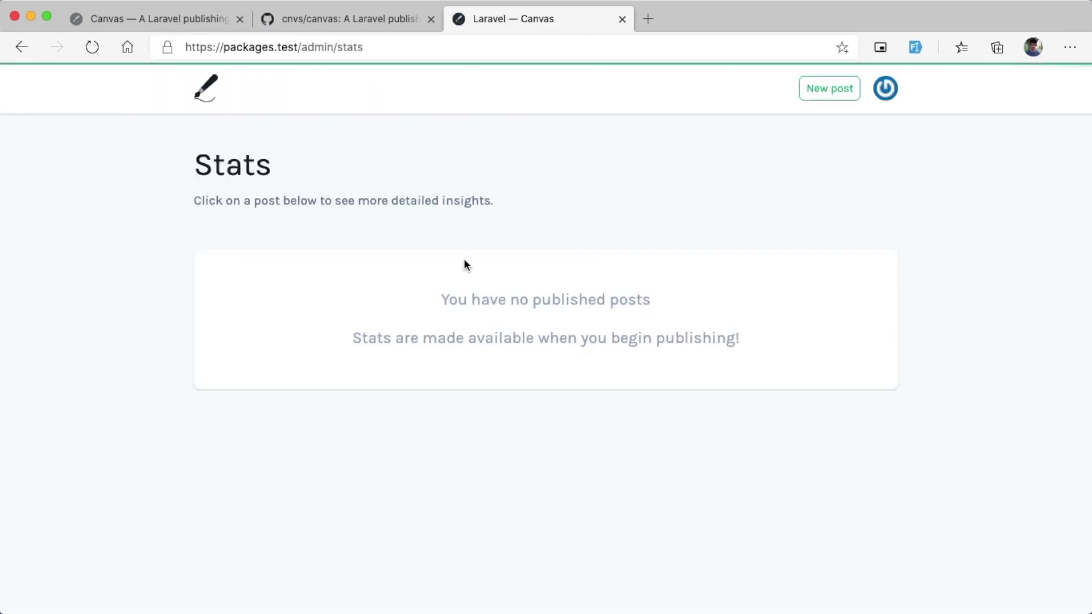
double_click(229, 169)
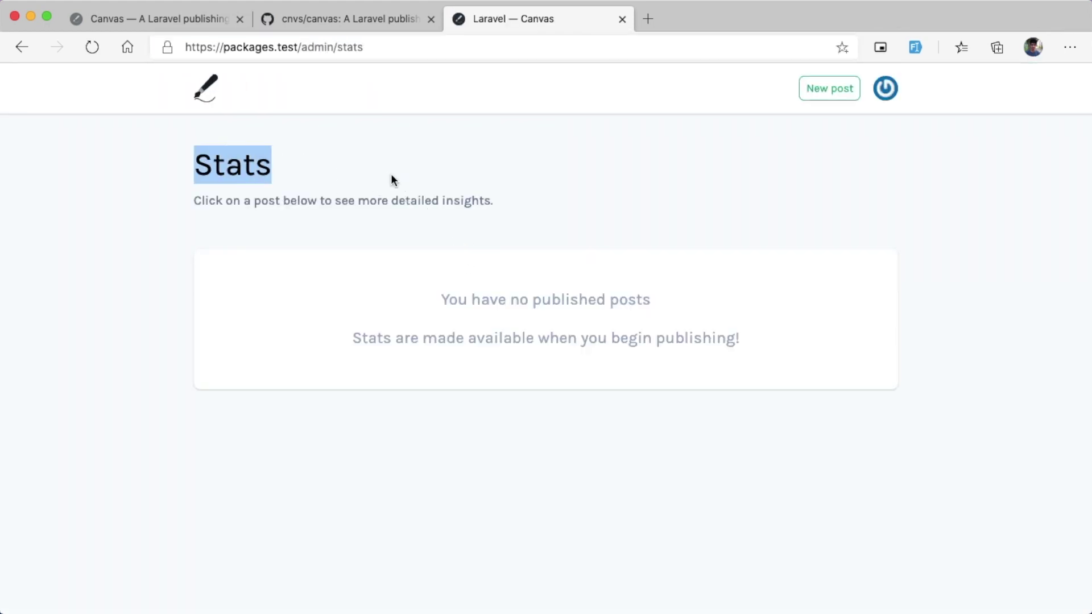
left_click(421, 172)
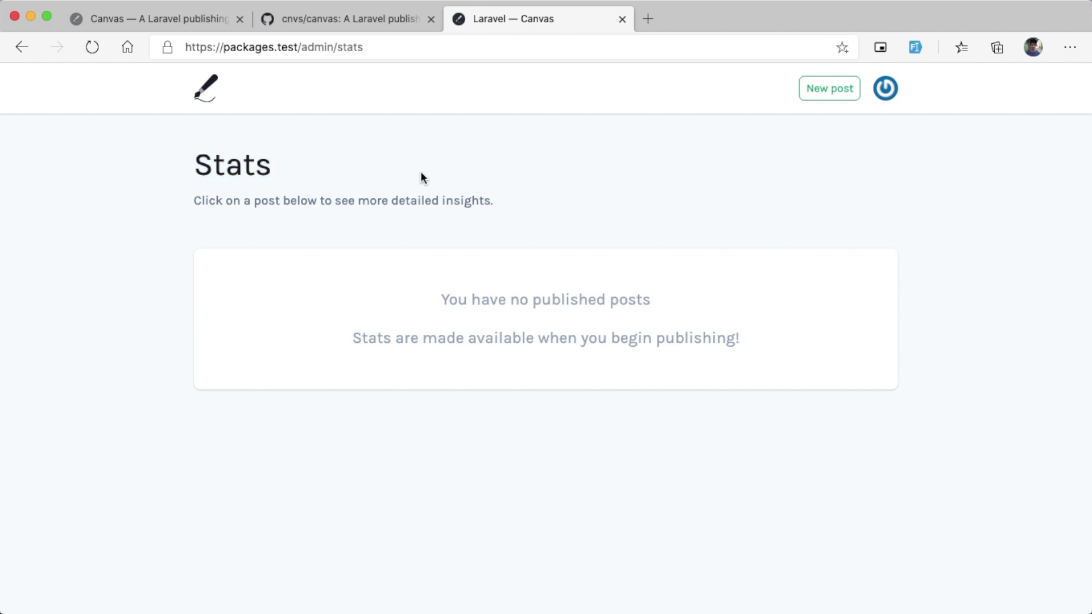
Step: Start a new post titled 'This is test' and insert a divider below the title
left_click(823, 97)
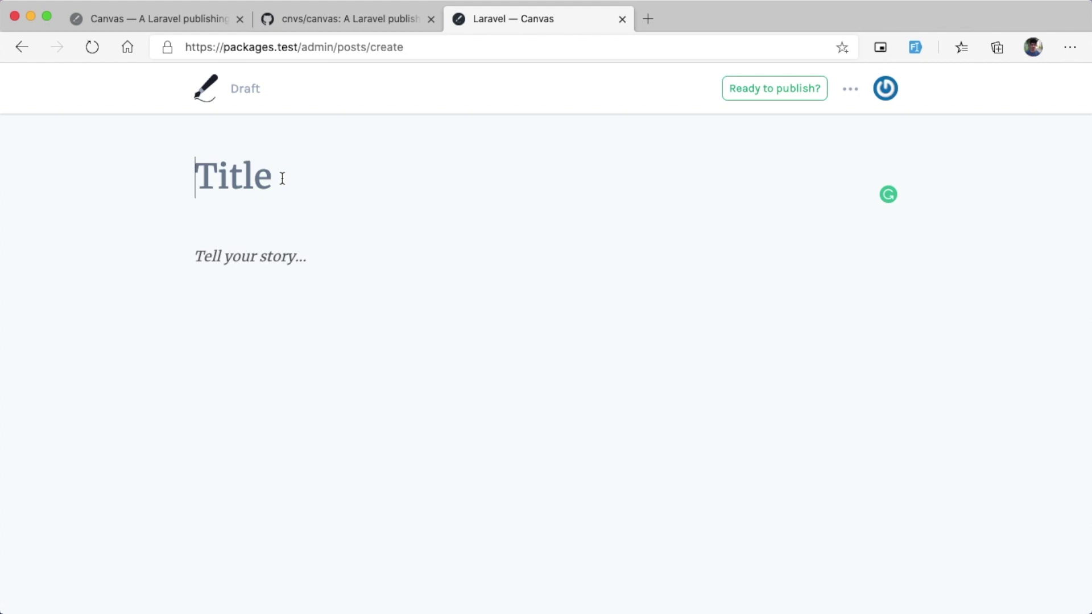
type("This")
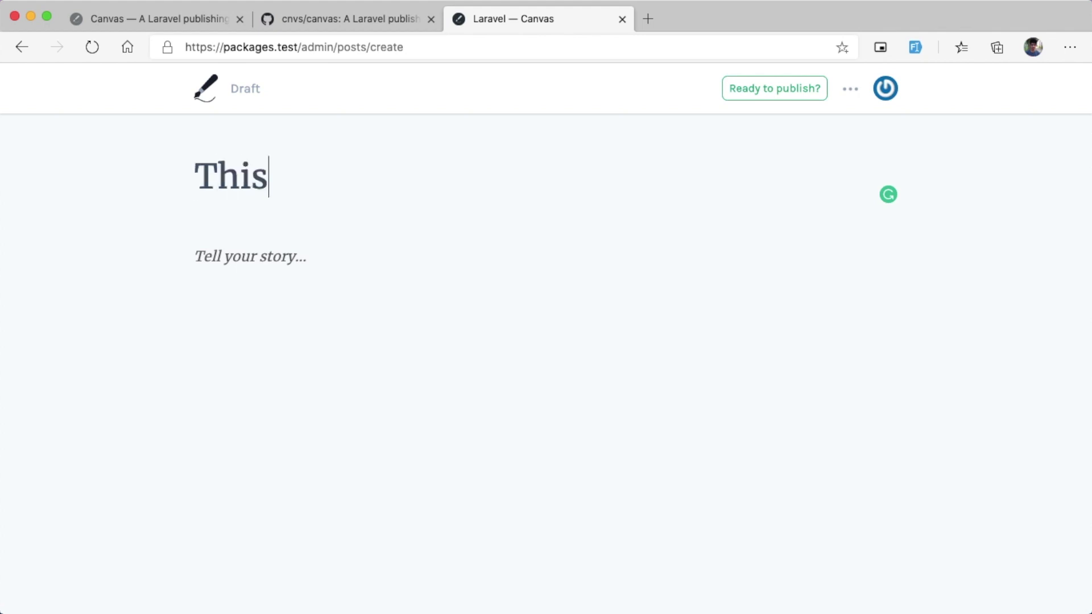
type(" is test")
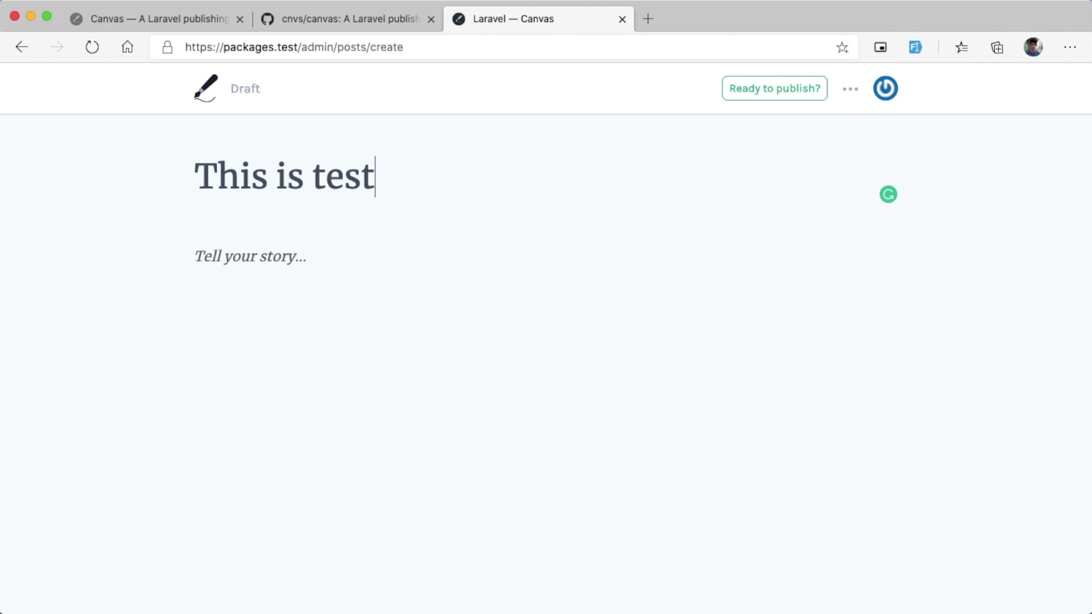
key("Return")
left_click(171, 258)
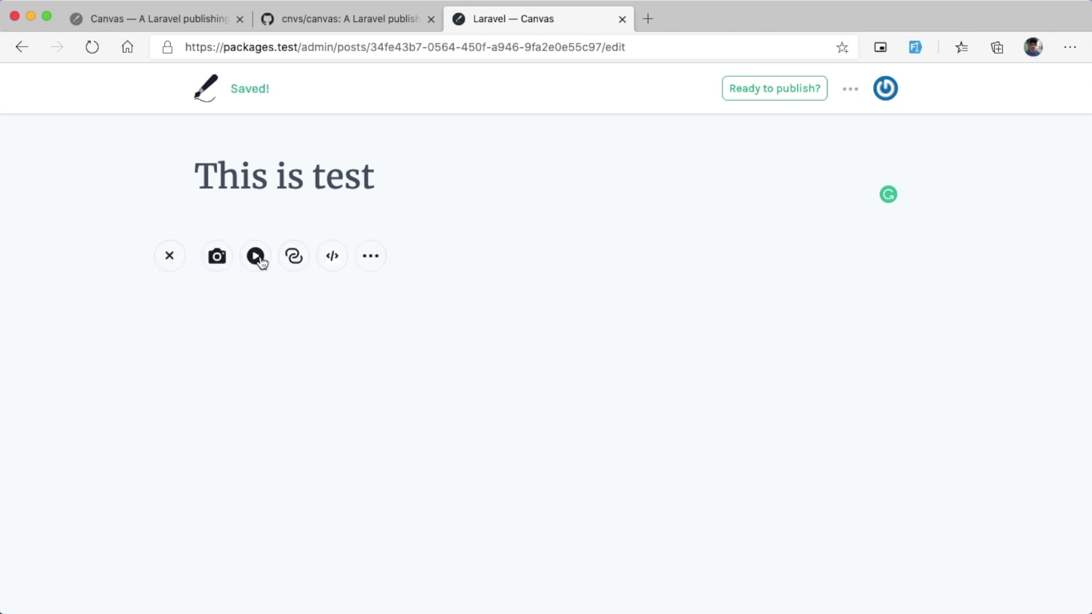
left_click(373, 260)
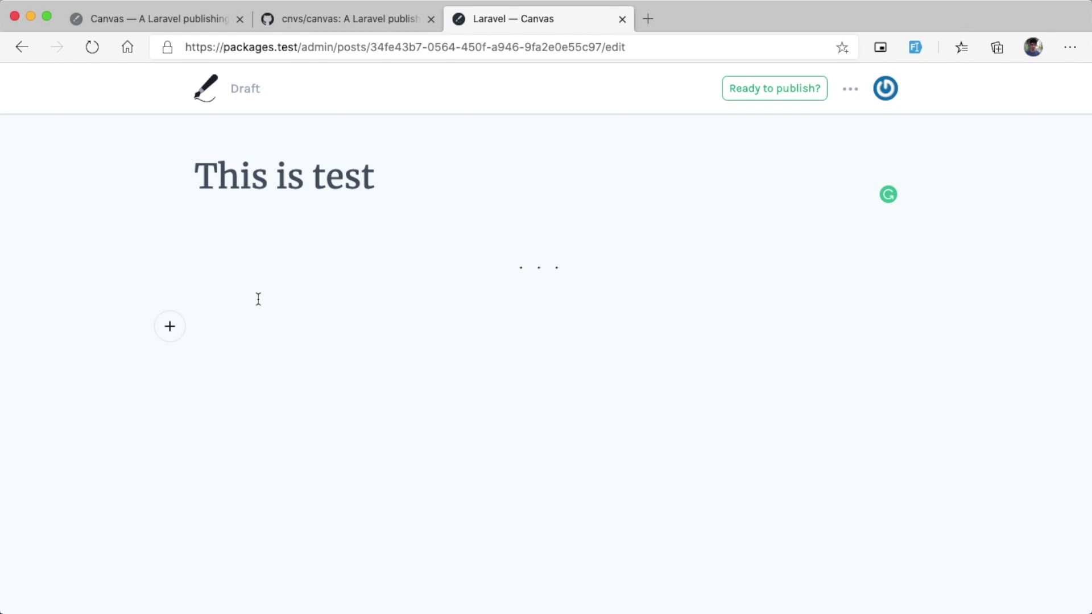
Step: Search Google for lorem ipsum, open lipsum.com, select its sample text, and return to Canvas
left_click(646, 19)
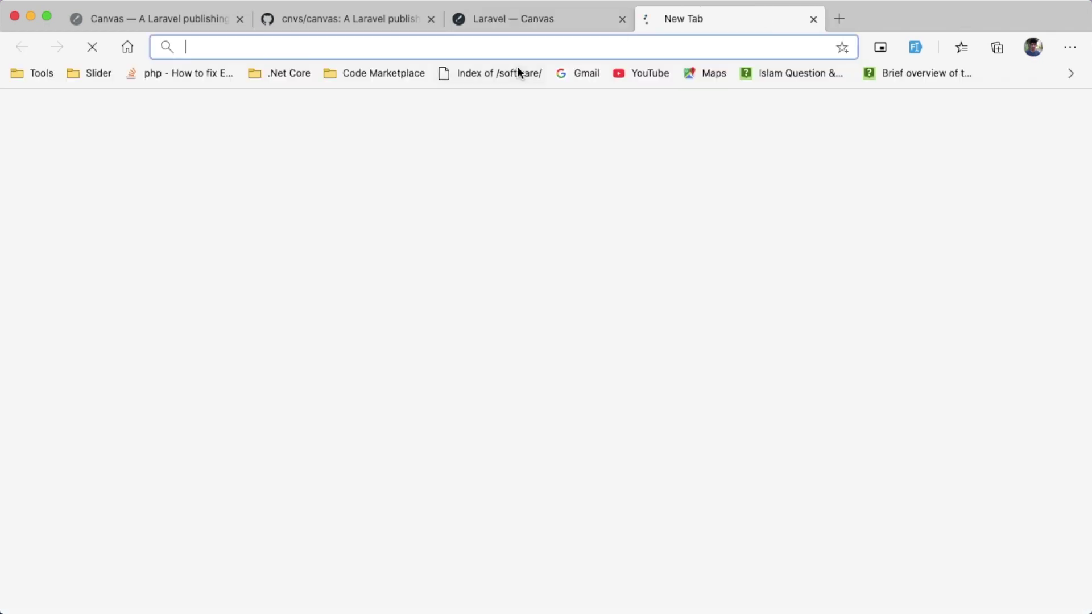
type("lo")
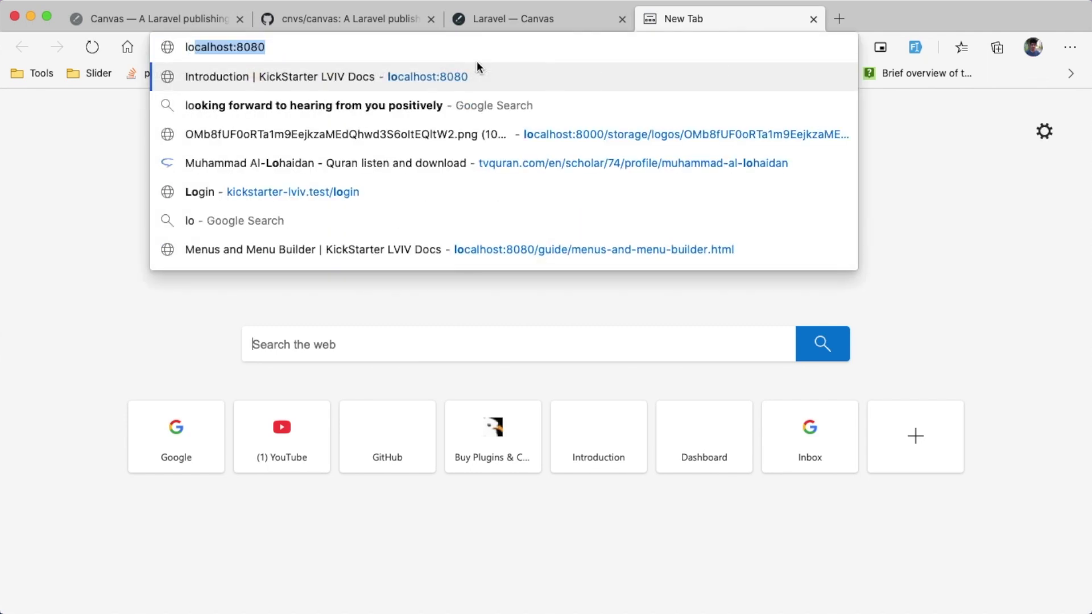
type("r")
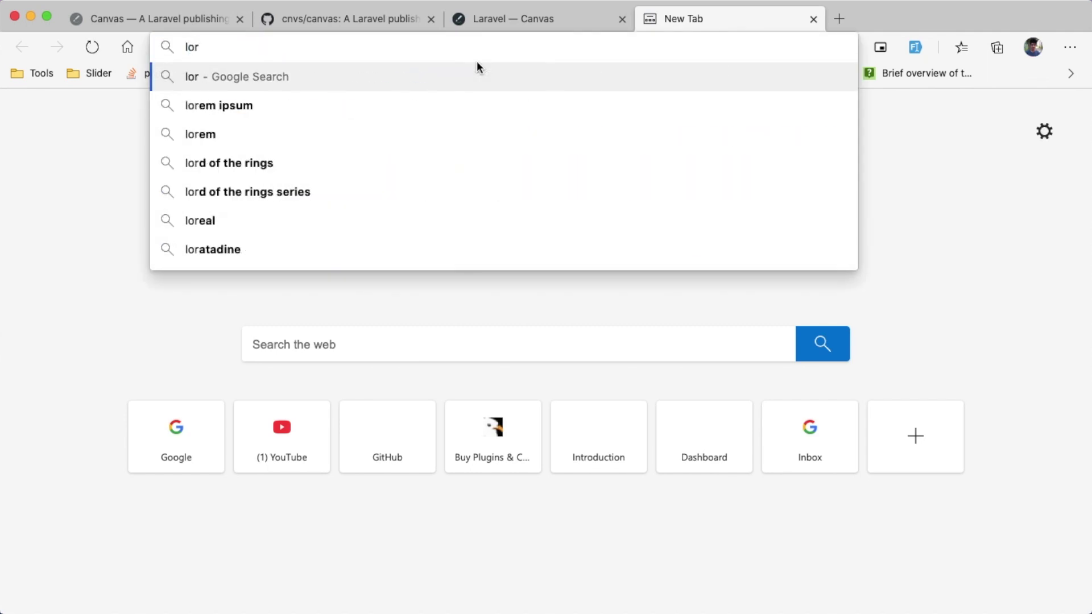
key("Down")
key("Return")
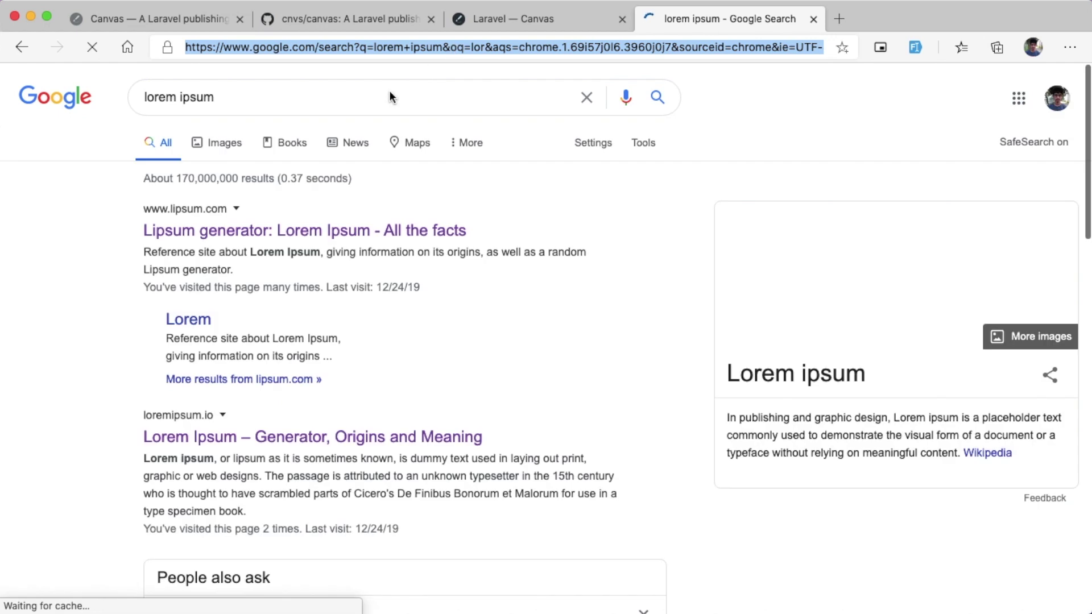
left_click(301, 229)
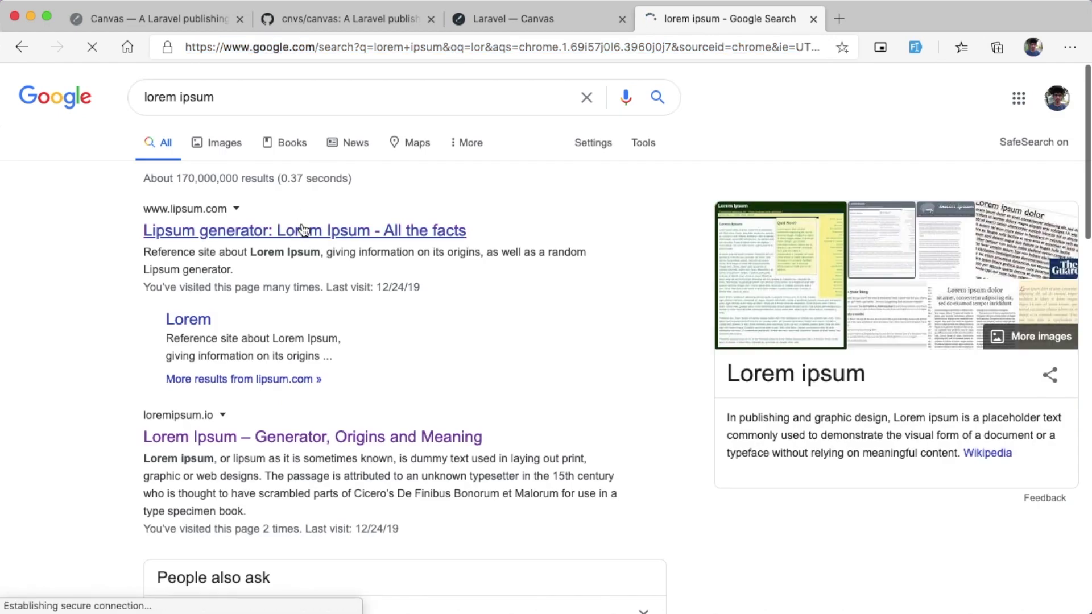
double_click(370, 388)
key("ctrl+shift+Tab")
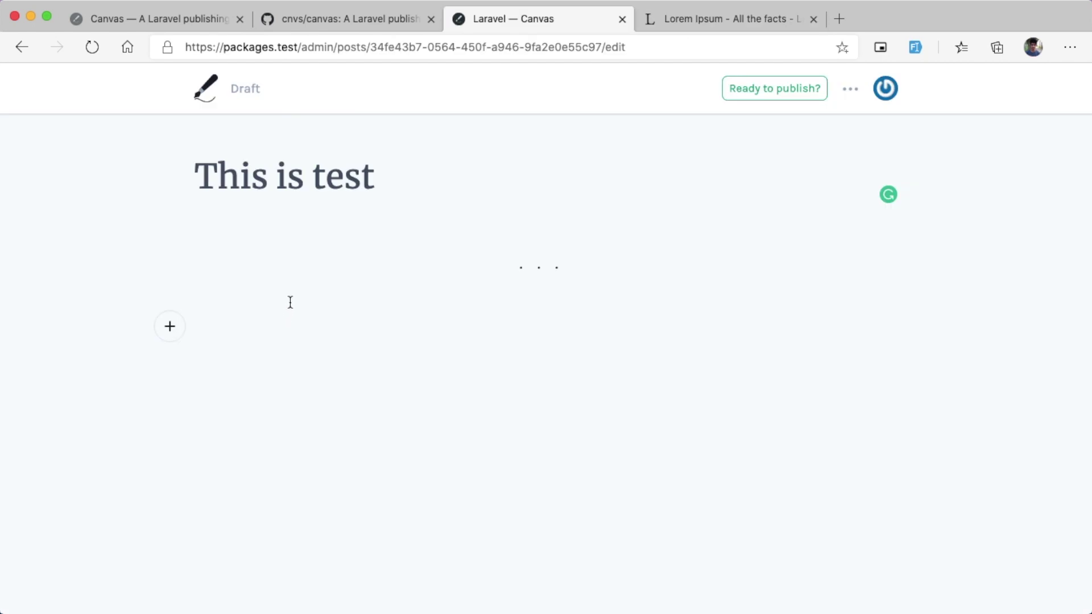
Step: Paste the Lorem Ipsum sample paragraph into the post body beneath the divider
type("Lorem Ipsum is simply dummy text of the printing and typesetting industry. Lorem Ipsum has been the industry's standard dummy text ever since the 1500s, when an unknown printer took a galley of type and scrambled it to make a type specimen book. It has survived not only five centuries, but also the leap into electronic typesetting, remaining essentially unchanged. It was popularised in the 1960s with the release of Letraset sheets containing Lorem Ipsum passages, and more recently with desktop publishing software like Aldus PageMaker including versions of Lorem Ipsum.")
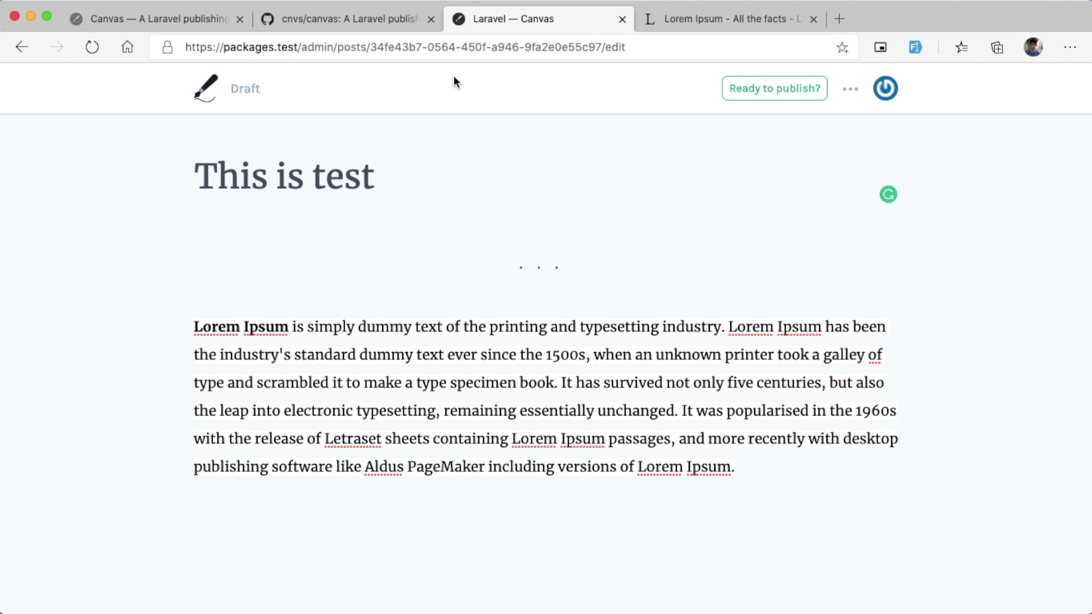
left_click_drag(370, 50, 635, 53)
left_click(649, 78)
left_click(400, 175)
Step: Publish the 'This is test' post immediately and return to the Stats overview
left_click(784, 96)
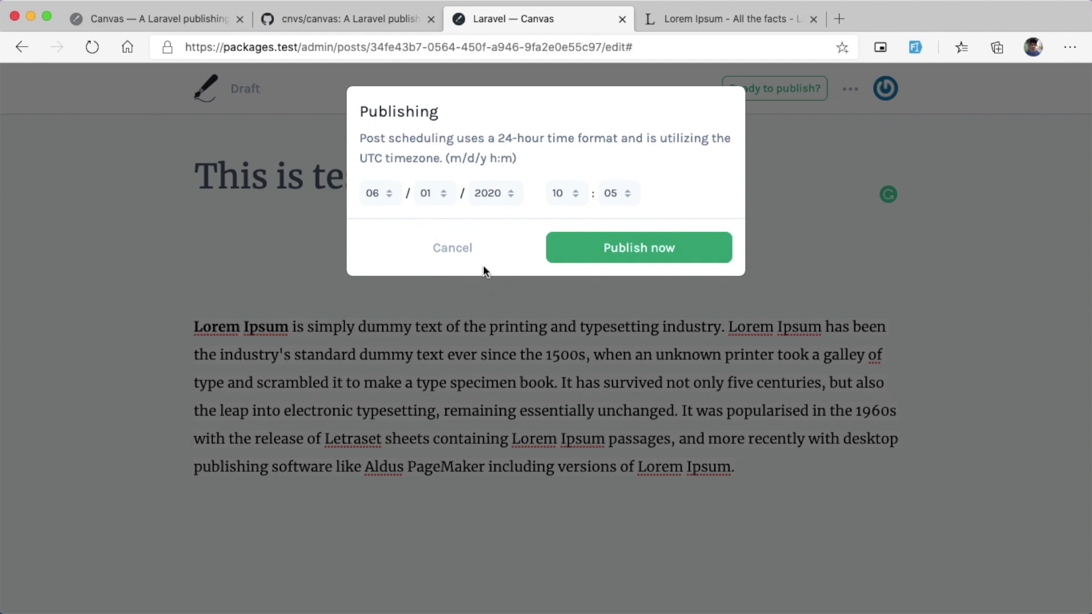
left_click(636, 253)
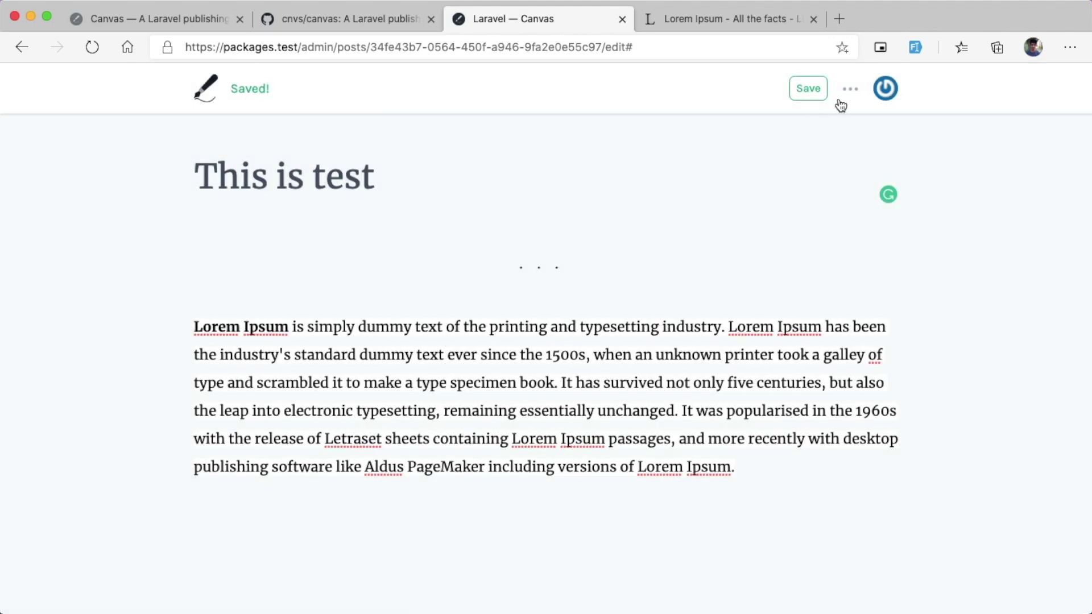
left_click(200, 93)
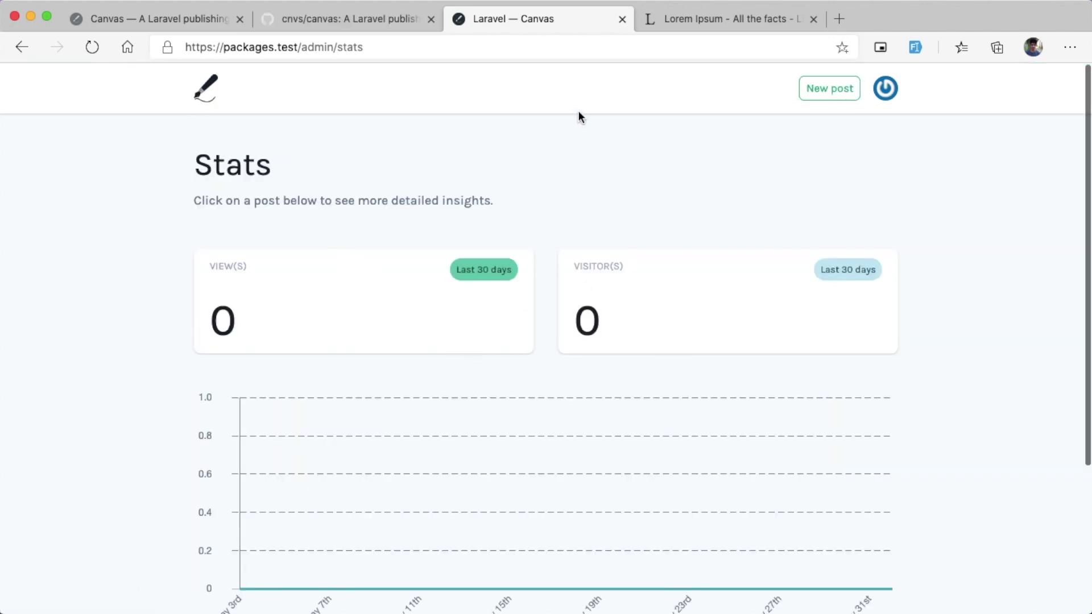
Step: Scroll the Stats page down to the 'This is test' entry and open its detailed stats
scroll(616, 210, "down", 2)
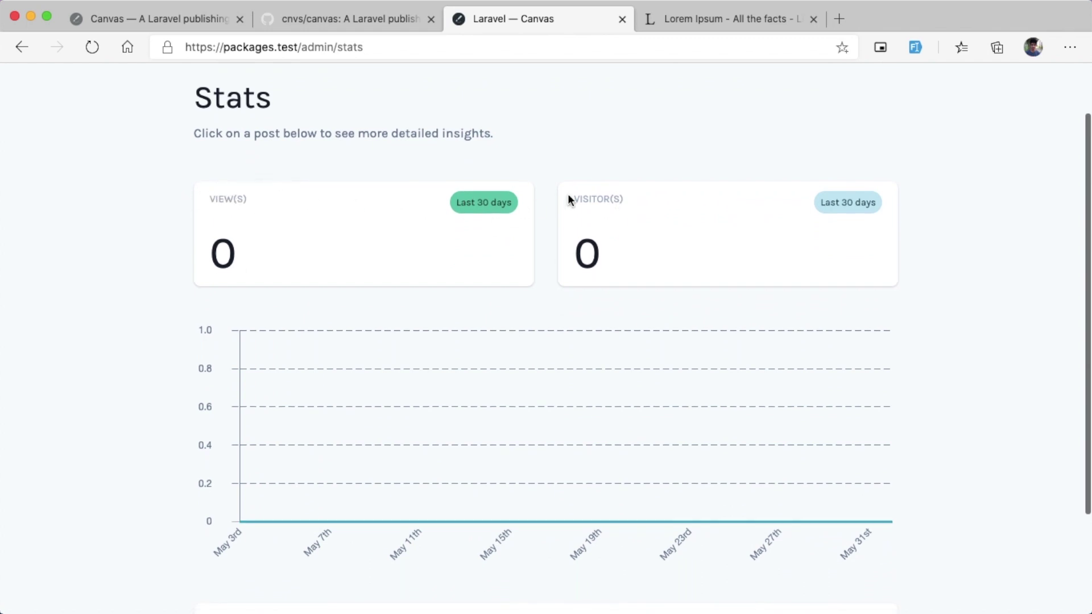
scroll(602, 205, "down", 4)
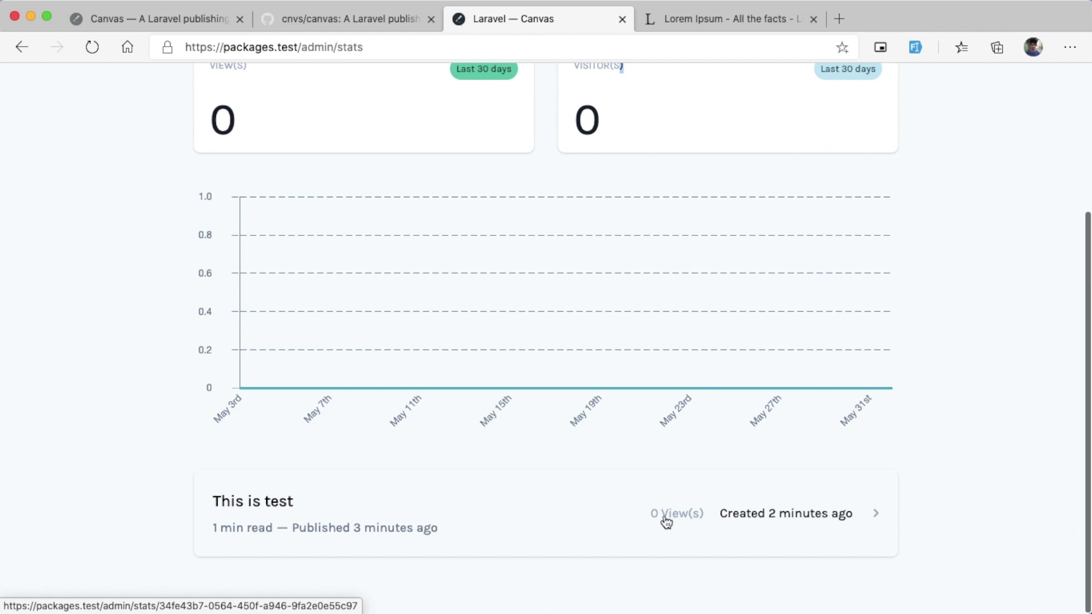
left_click(360, 510)
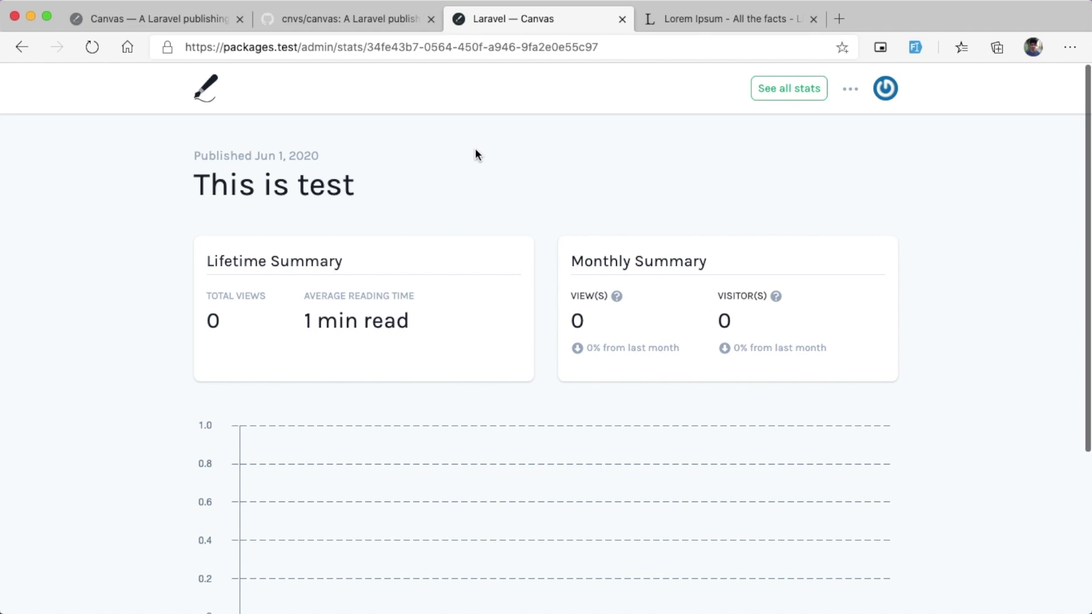
Step: Review the 'This is test' stats: 0 total views, 1 min average read, no traffic insights
scroll(483, 193, "down", 5)
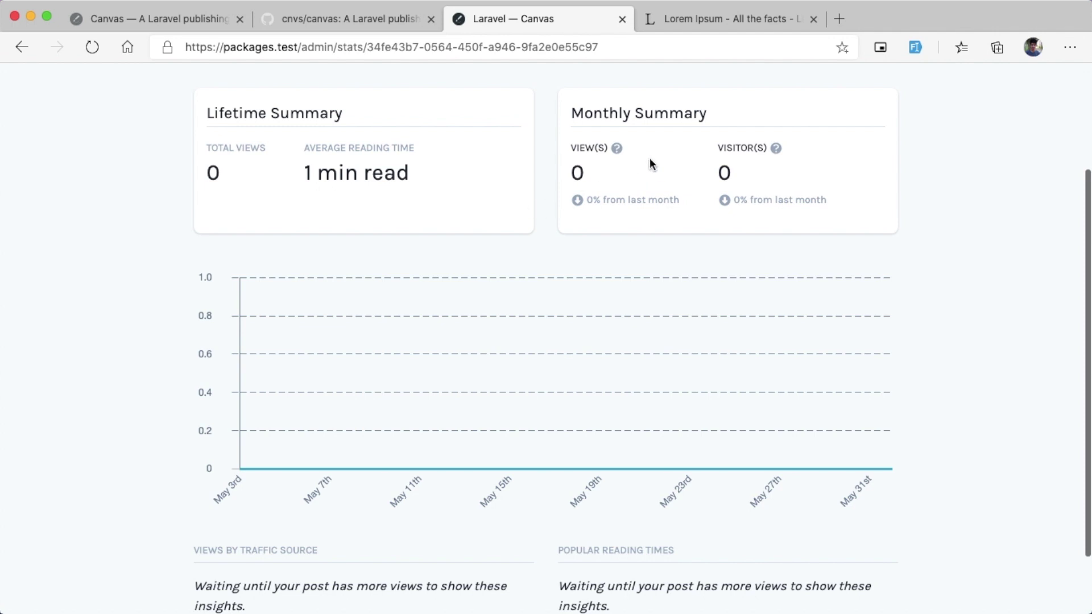
scroll(793, 159, "down", 3)
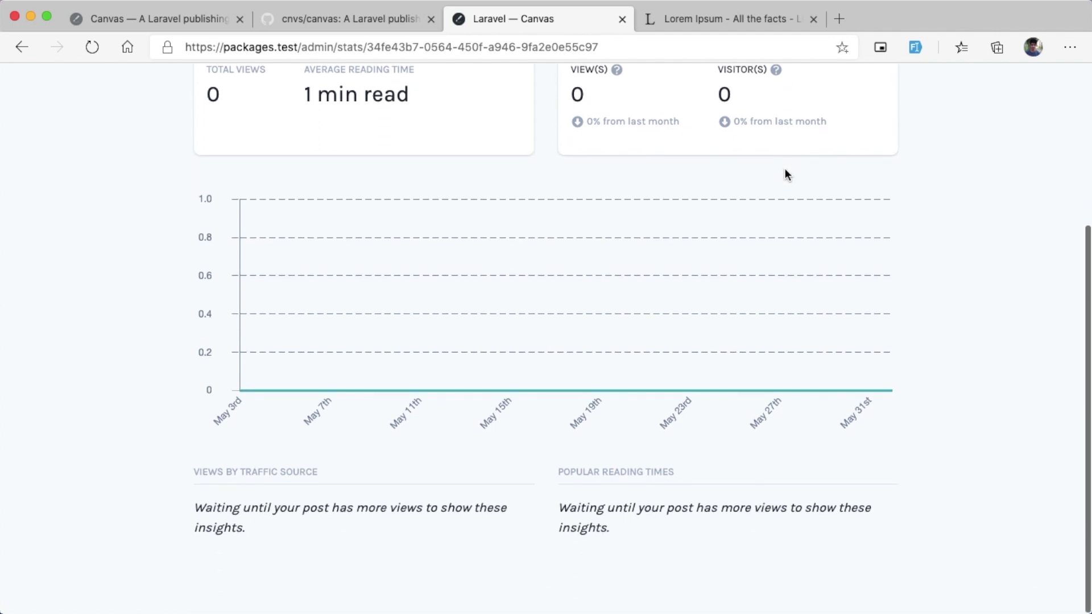
scroll(666, 224, "up", 8)
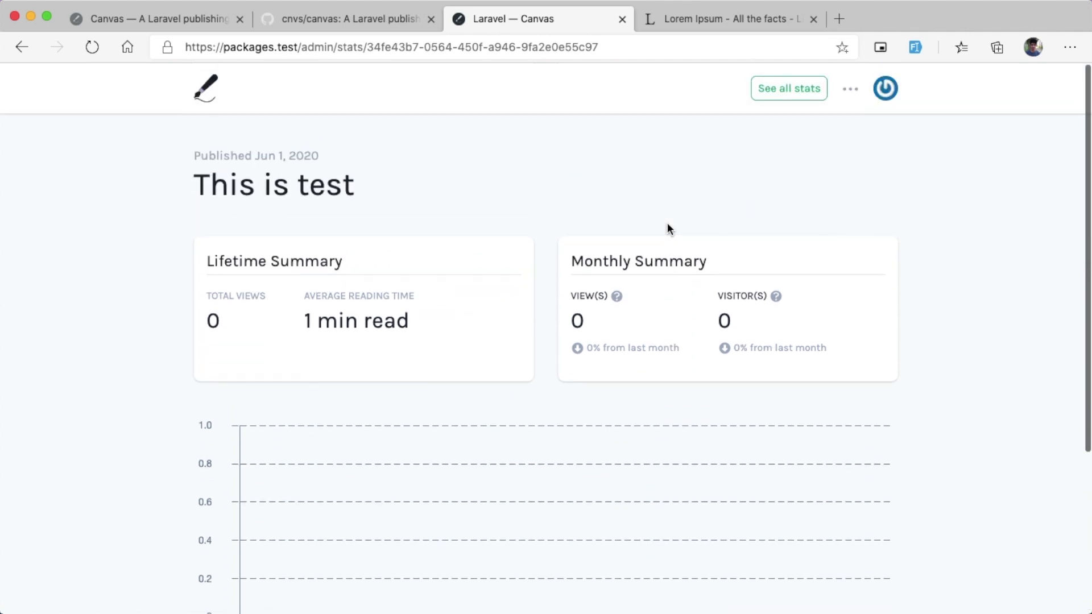
scroll(667, 228, "down", 5)
scroll(304, 231, "down", 4)
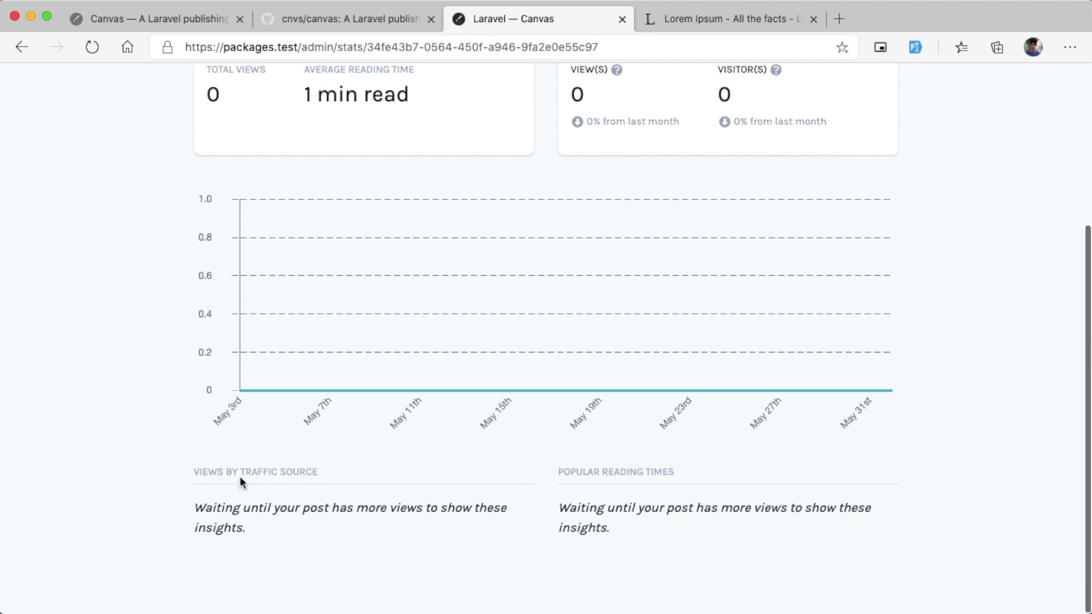
left_click_drag(244, 476, 285, 472)
left_click_drag(613, 478, 668, 475)
scroll(679, 468, "up", 5)
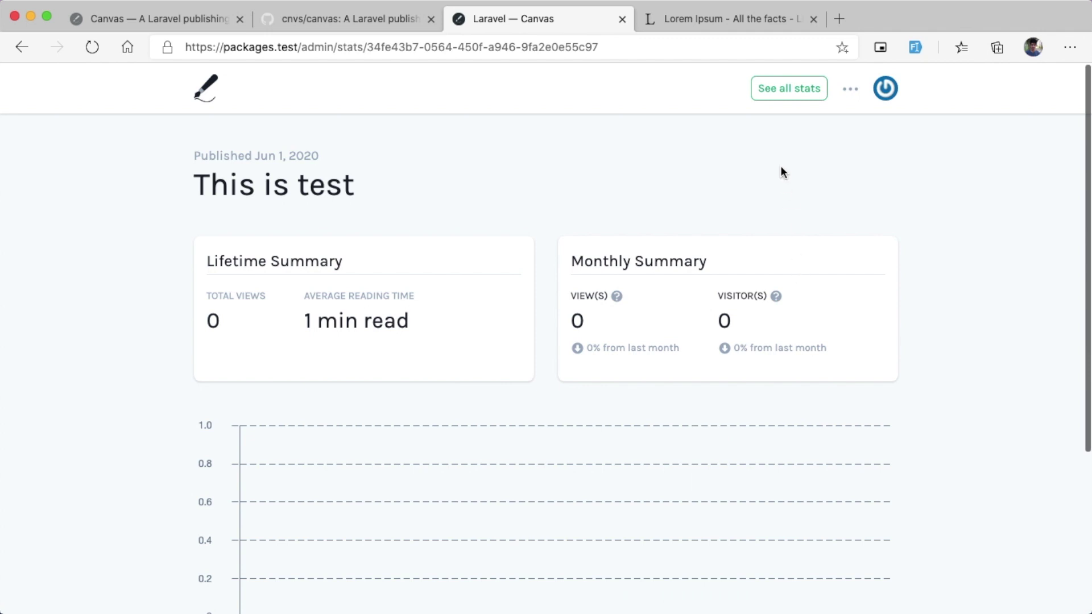
left_click(848, 89)
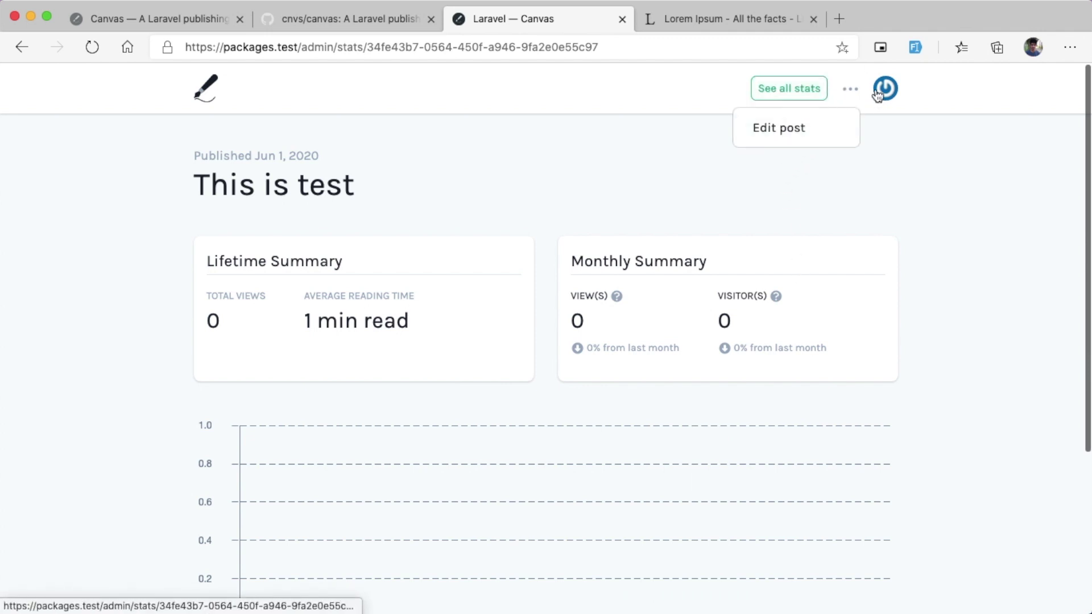
Step: Reopen 'This is test' in the editor and bring up the featured image upload dialog
left_click(849, 91)
left_click(788, 134)
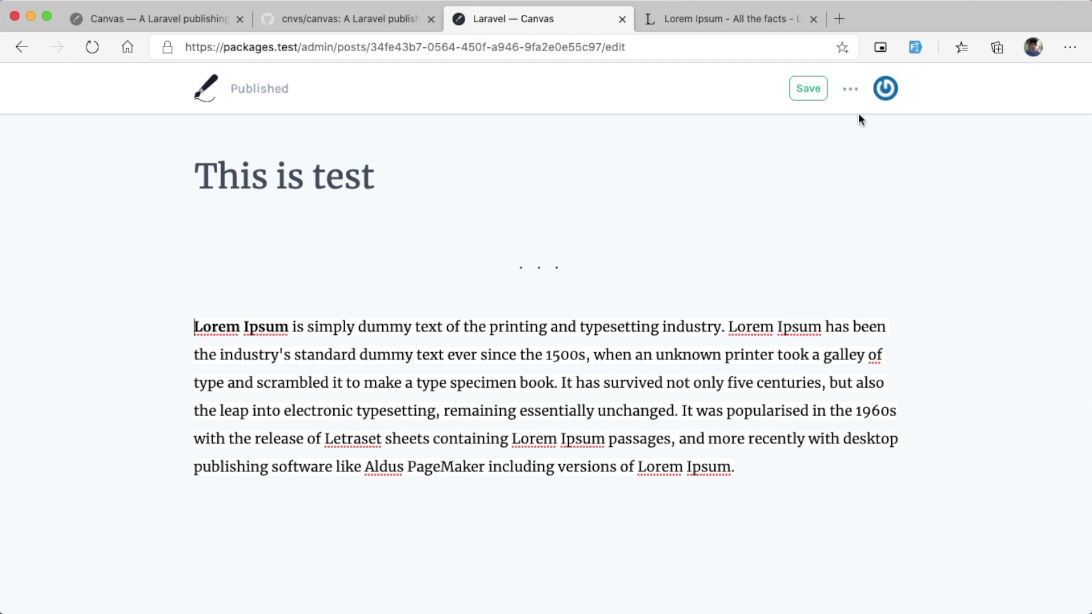
left_click(849, 89)
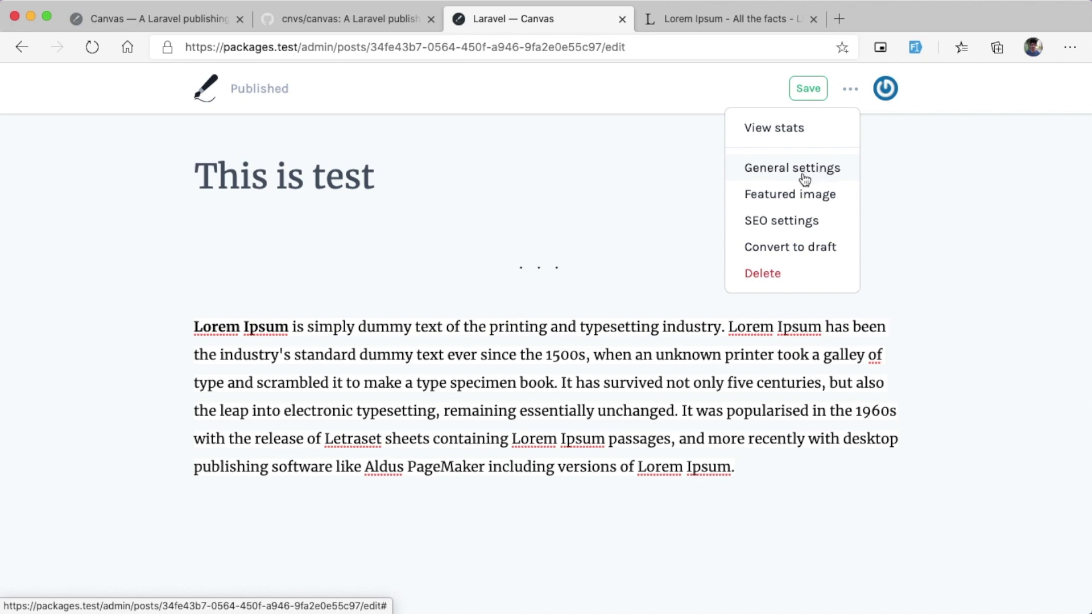
left_click(782, 196)
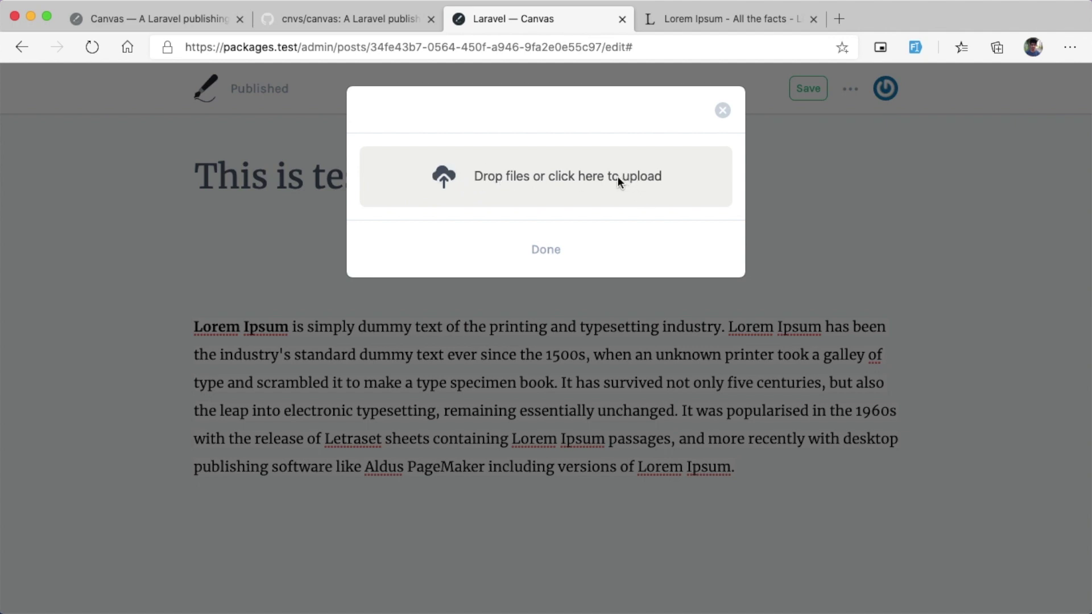
Step: Upload Inline Preview.jpg as the post's featured image with the caption 'test'
left_click(454, 204)
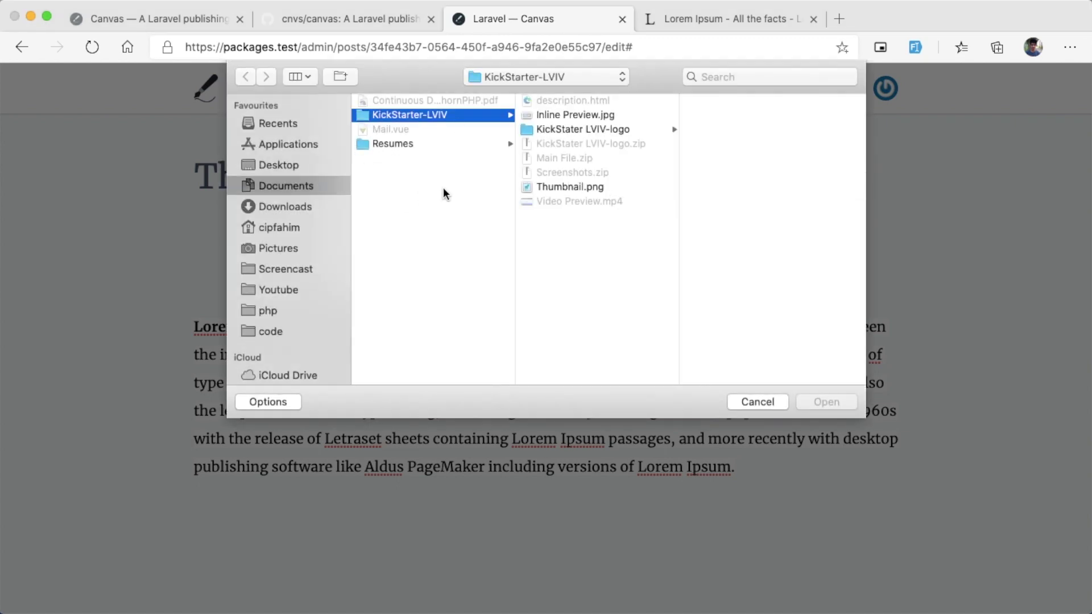
left_click(559, 115)
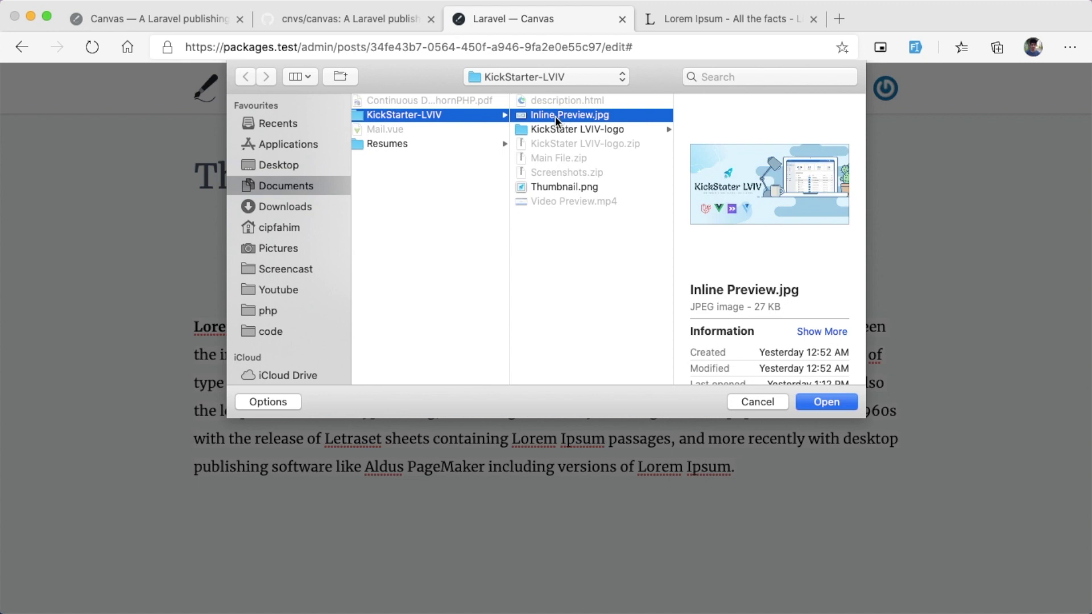
left_click(841, 405)
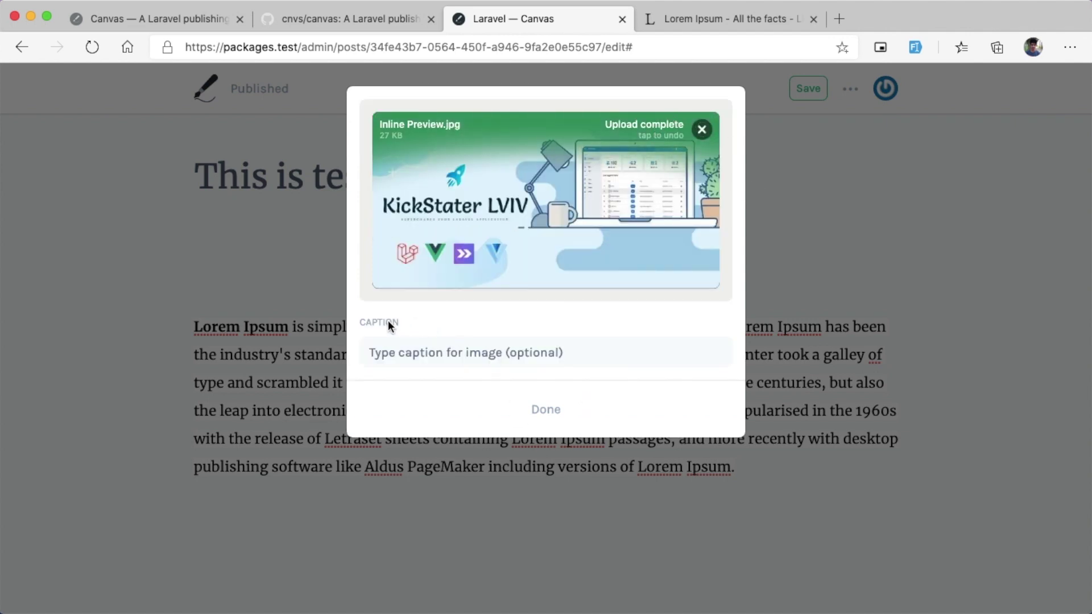
left_click(411, 357)
type("test")
left_click(543, 409)
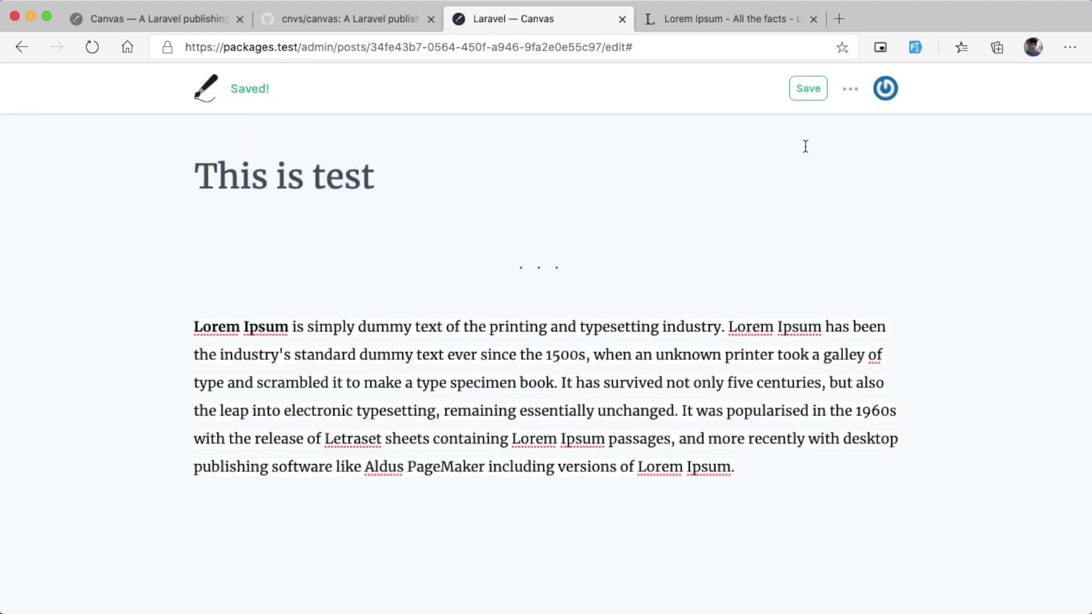
left_click(848, 89)
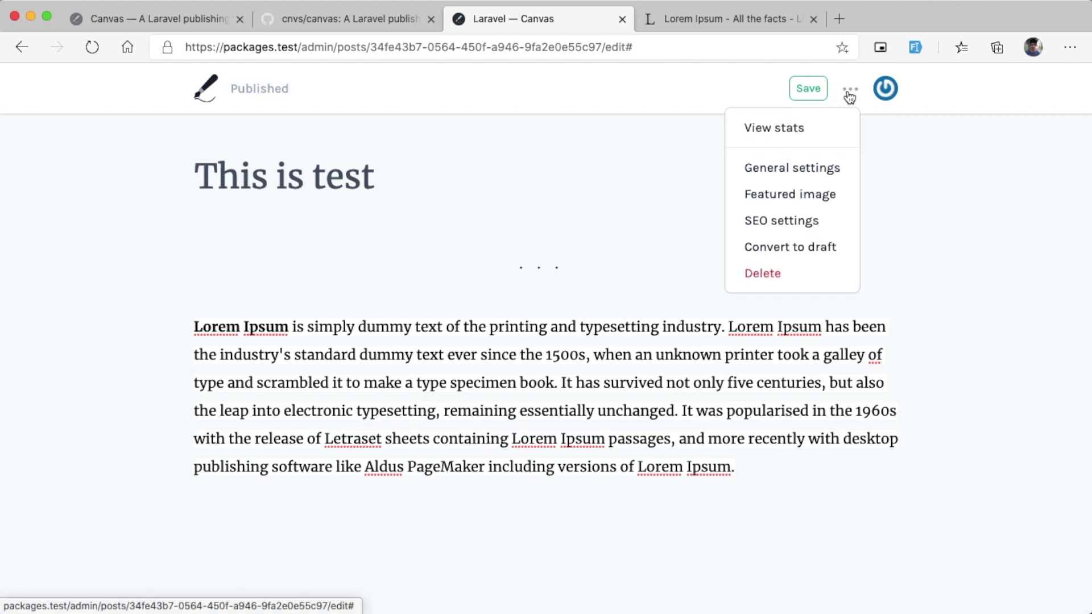
Step: In General settings, regenerate the post slug from the title as this-is-test
left_click(812, 167)
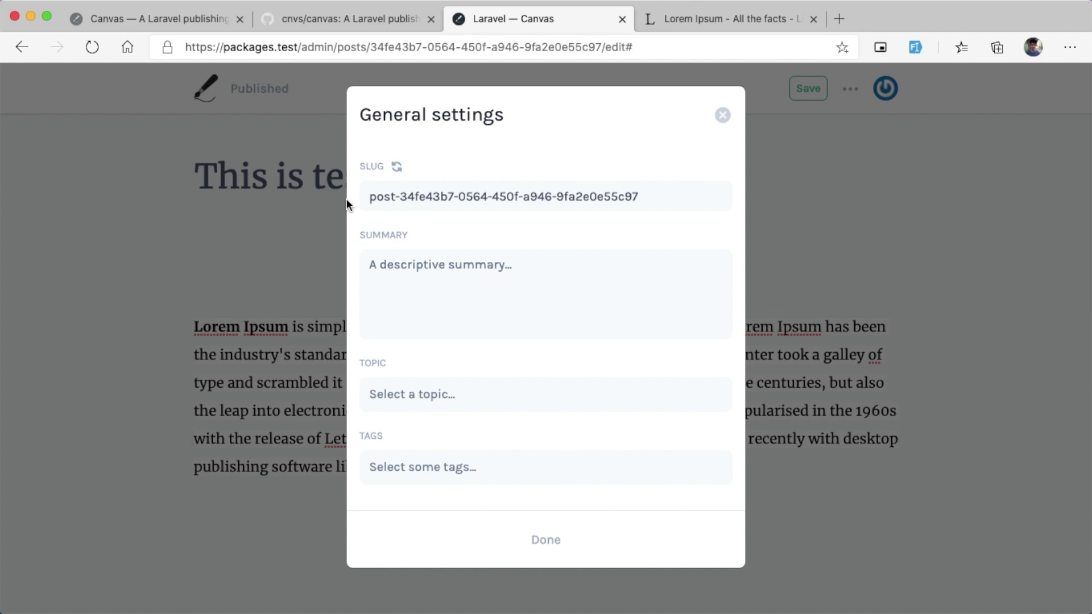
left_click_drag(377, 195, 685, 202)
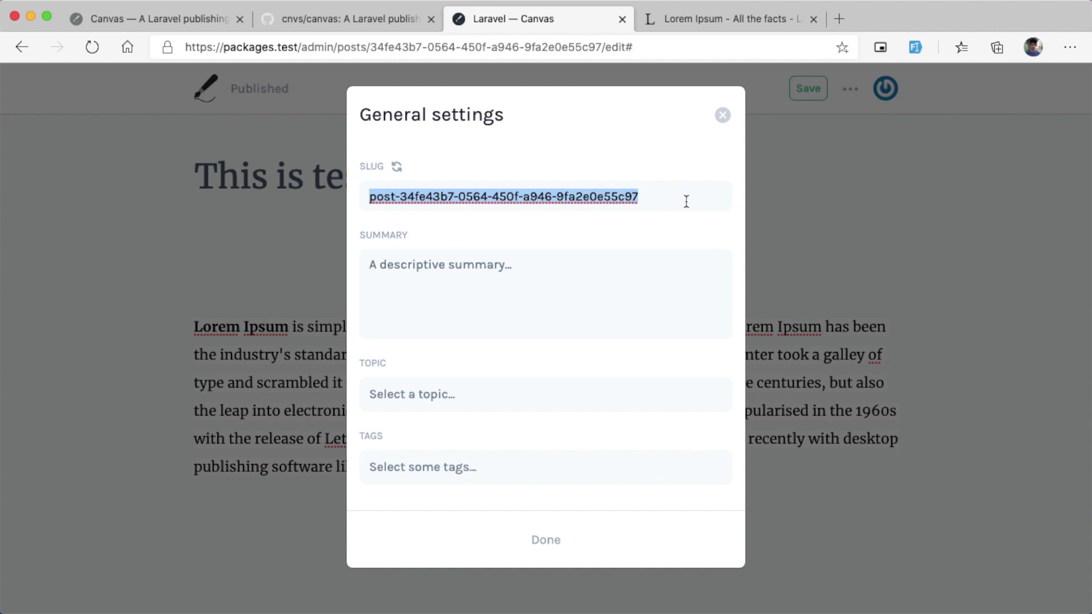
left_click(538, 195)
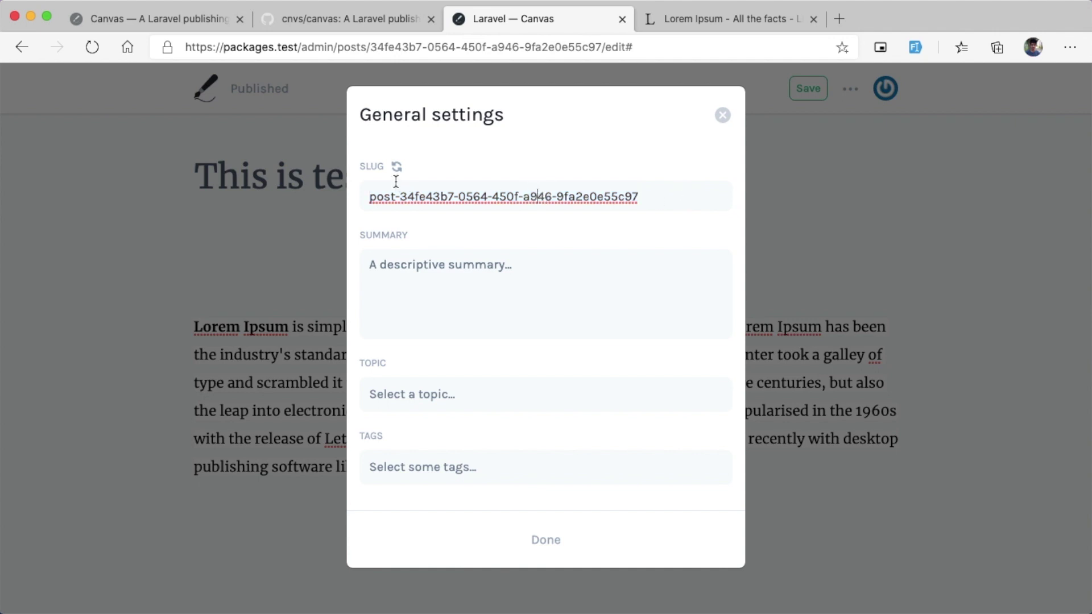
left_click(398, 172)
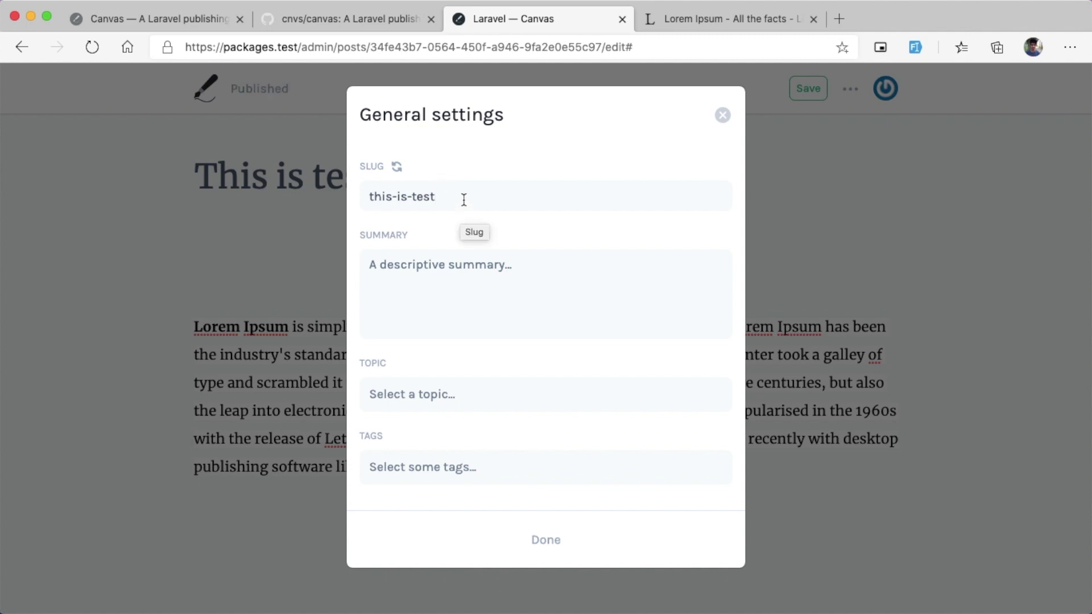
left_click_drag(451, 199, 408, 197)
Step: Enter the summary 'This test', leave topic and tags unset, and close the settings
left_click(494, 296)
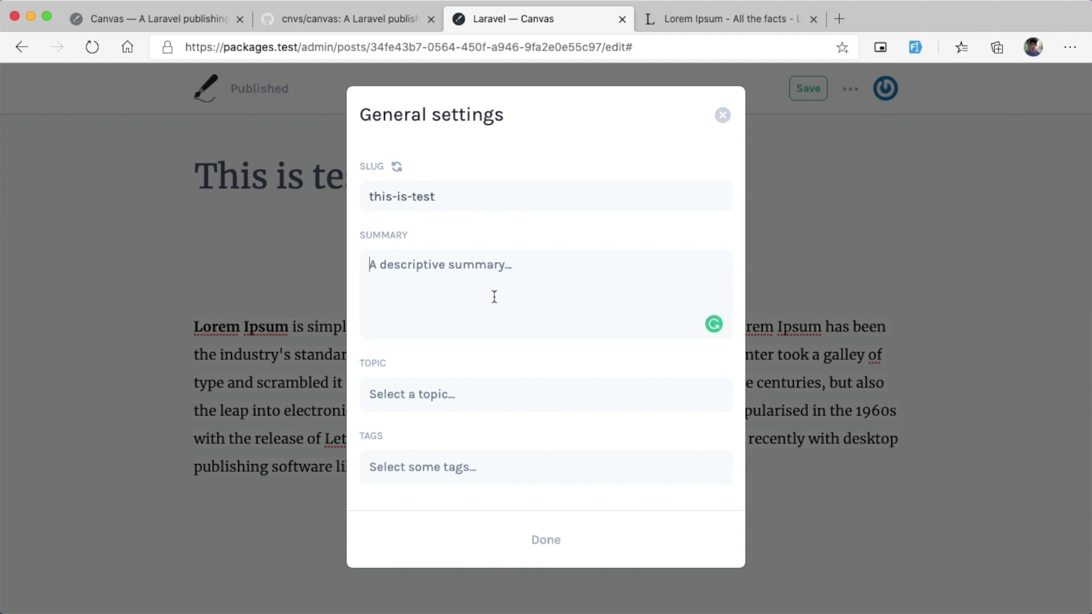
type("This test")
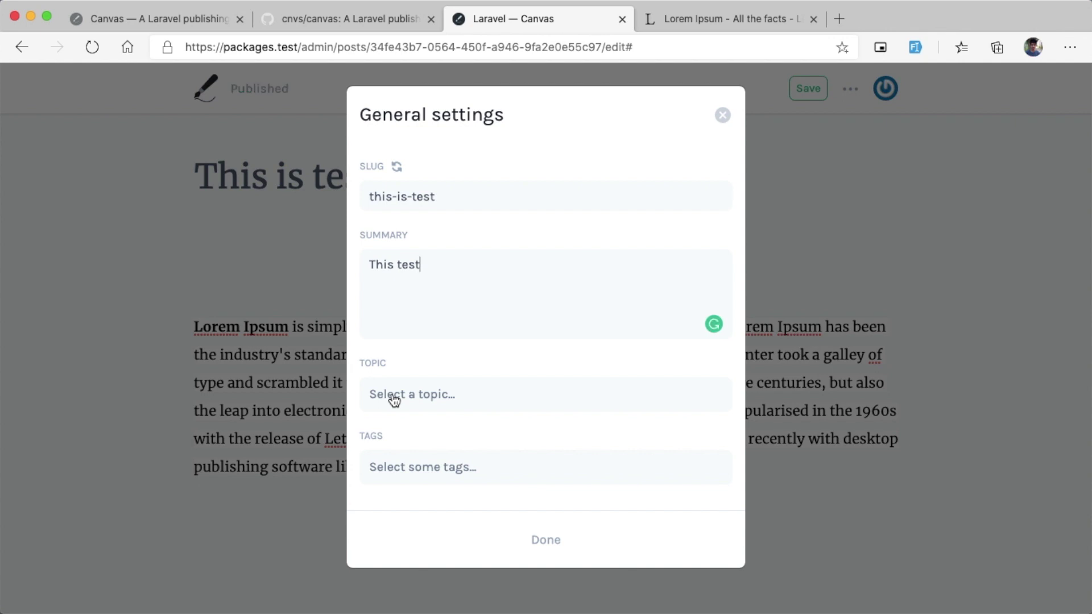
left_click(424, 467)
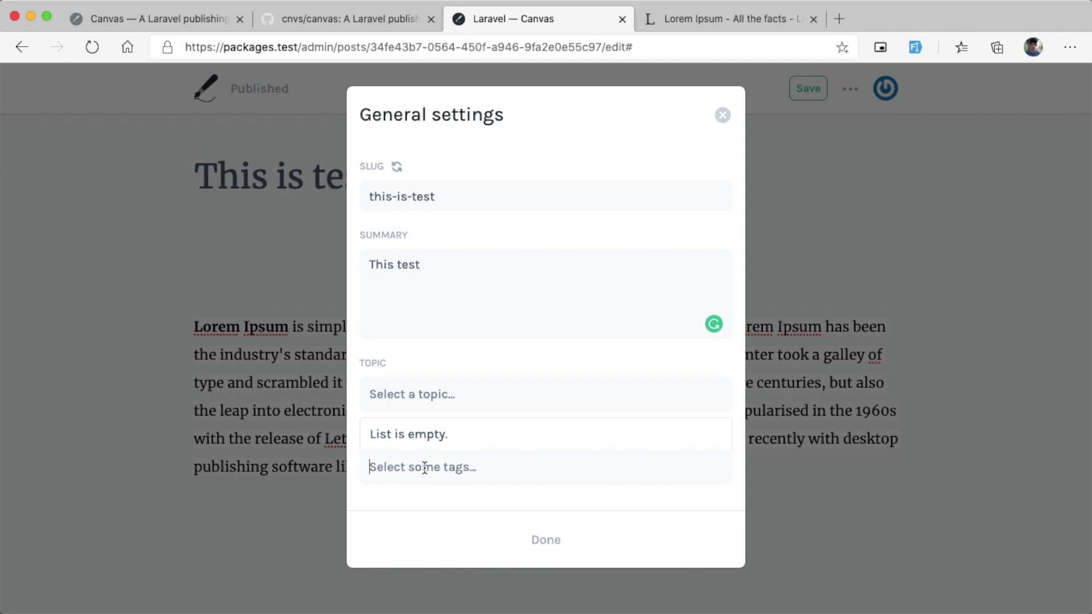
left_click(453, 395)
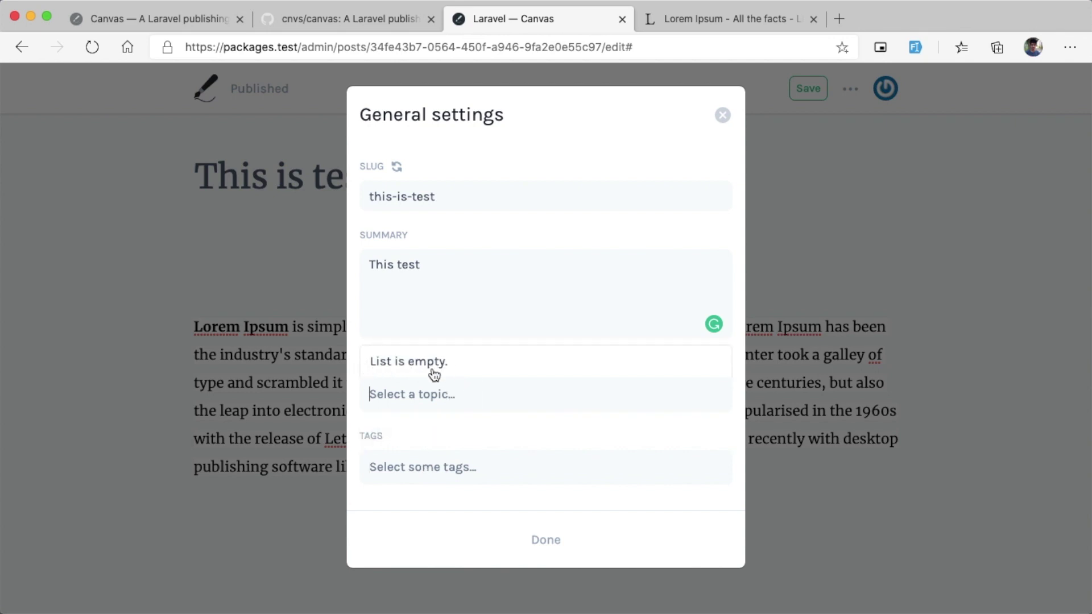
left_click(575, 543)
left_click(850, 91)
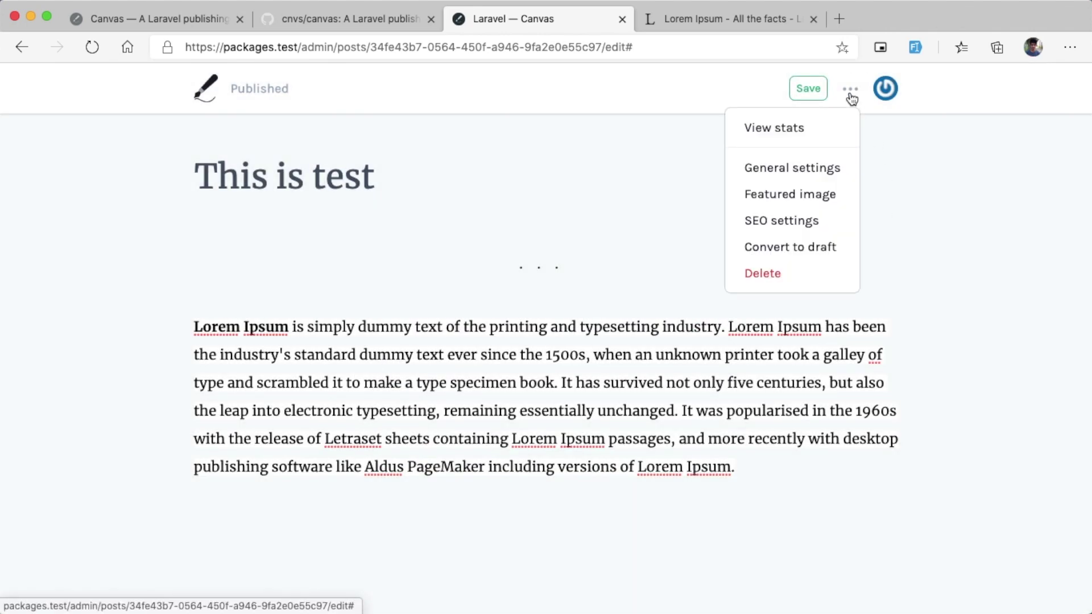
Step: Go to the Topics page and create a new topic named Laravel
left_click(878, 93)
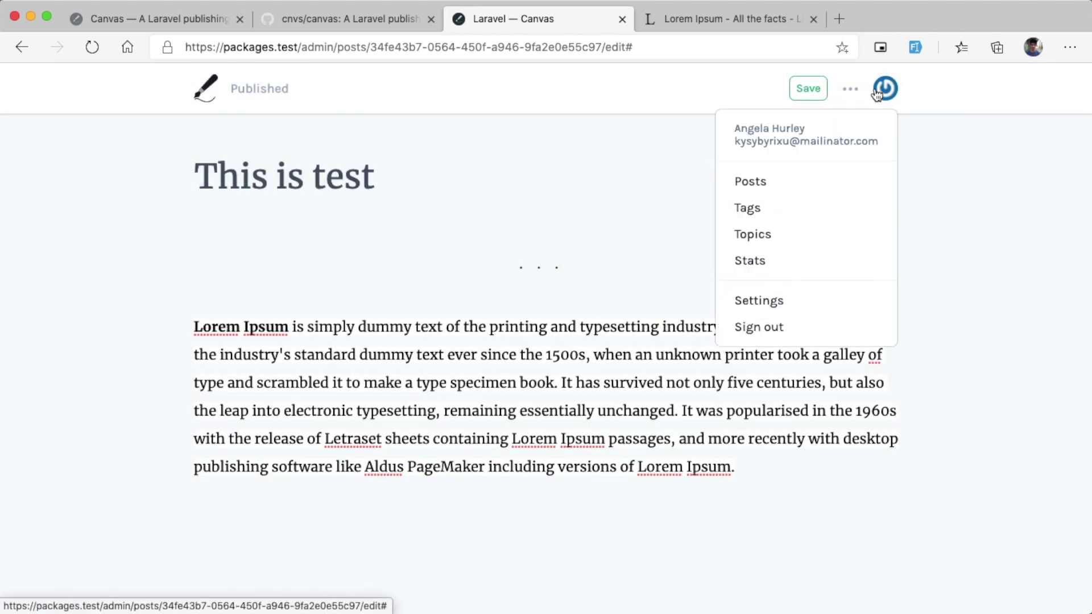
left_click(881, 90)
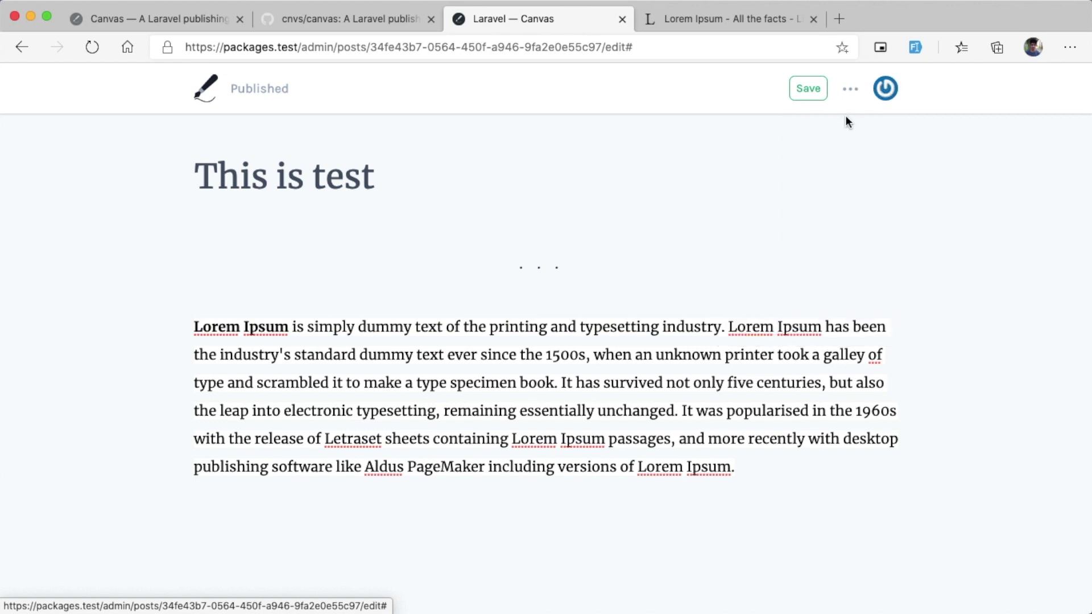
left_click(882, 87)
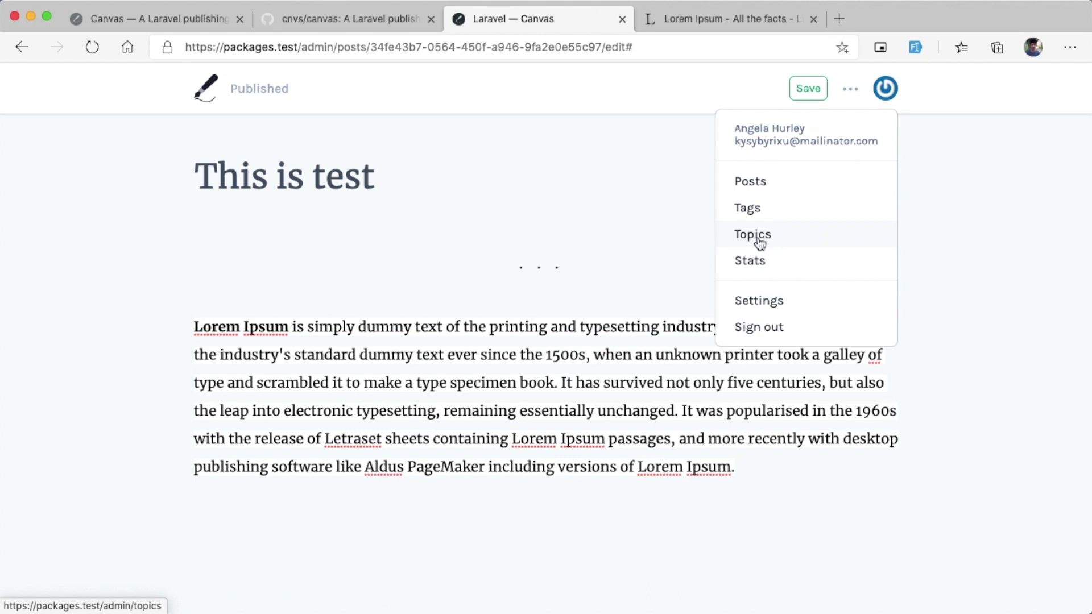
left_click(774, 241)
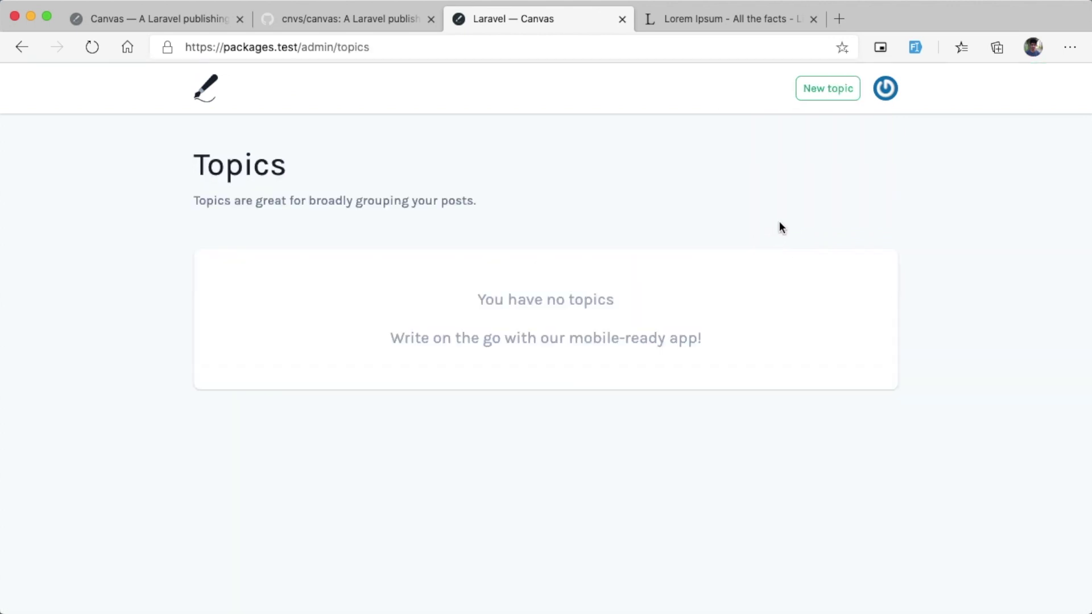
left_click_drag(150, 175, 364, 176)
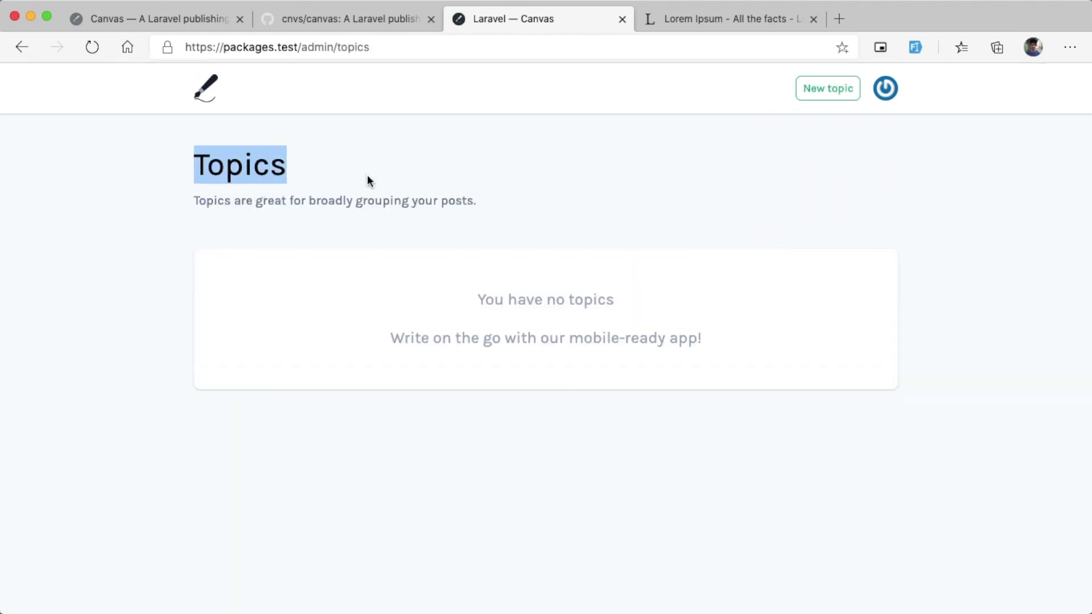
left_click(828, 90)
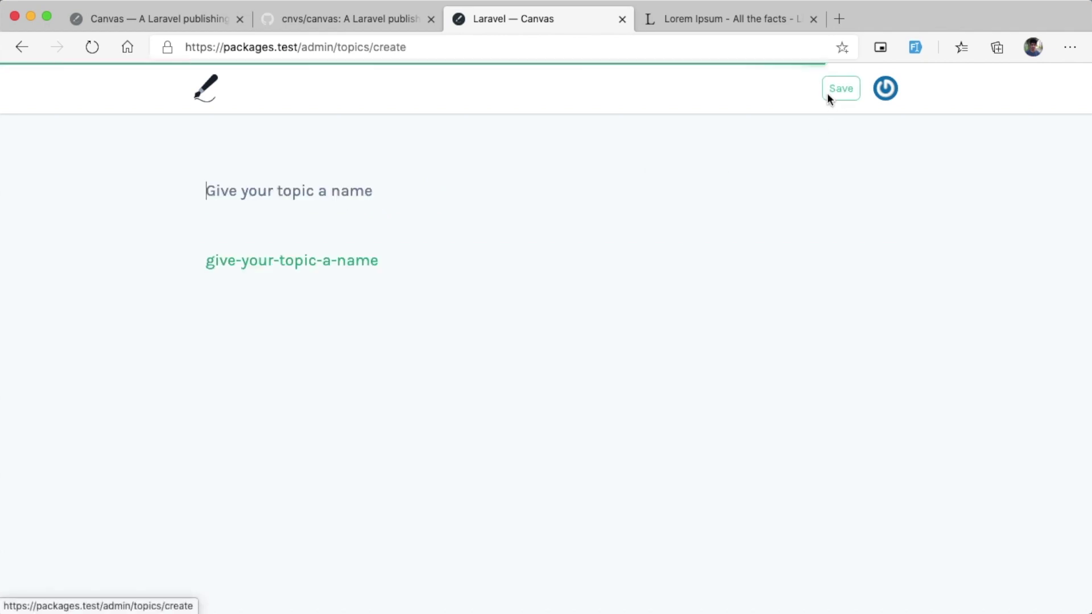
left_click(332, 191)
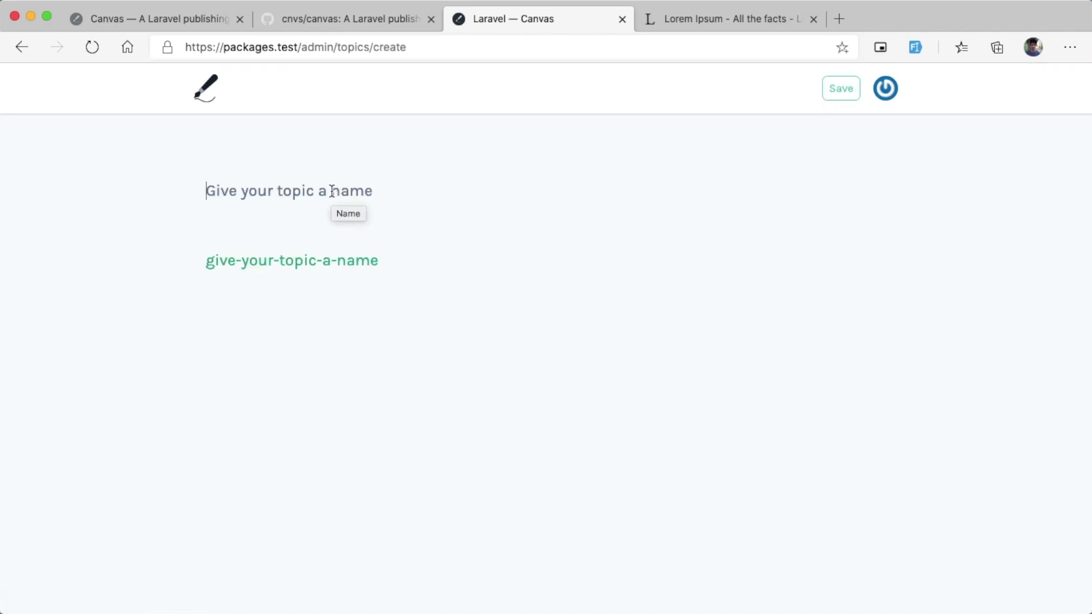
type("Laravel")
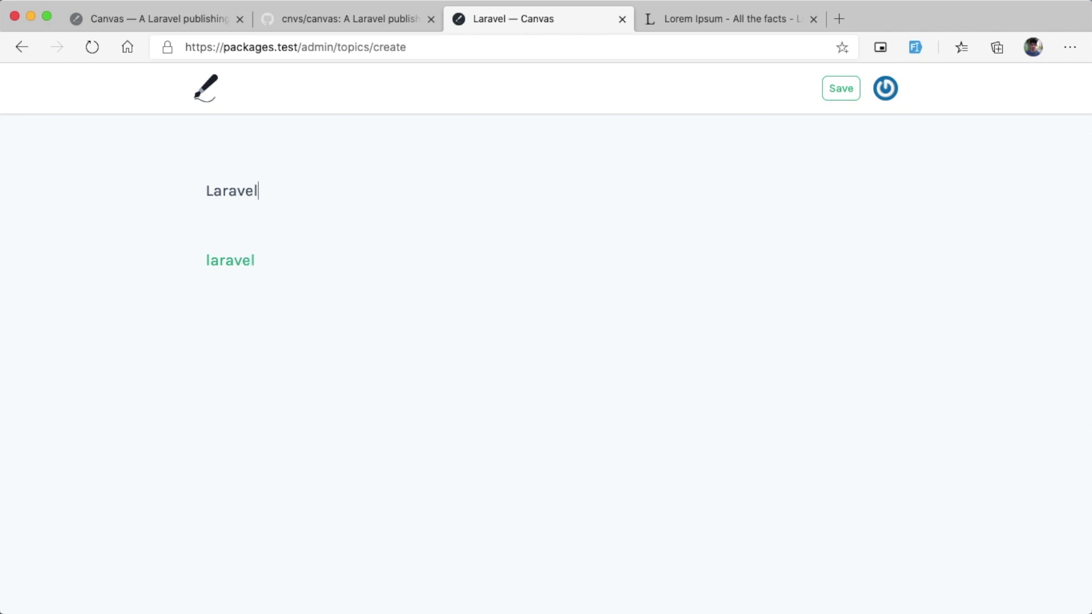
key("super+s")
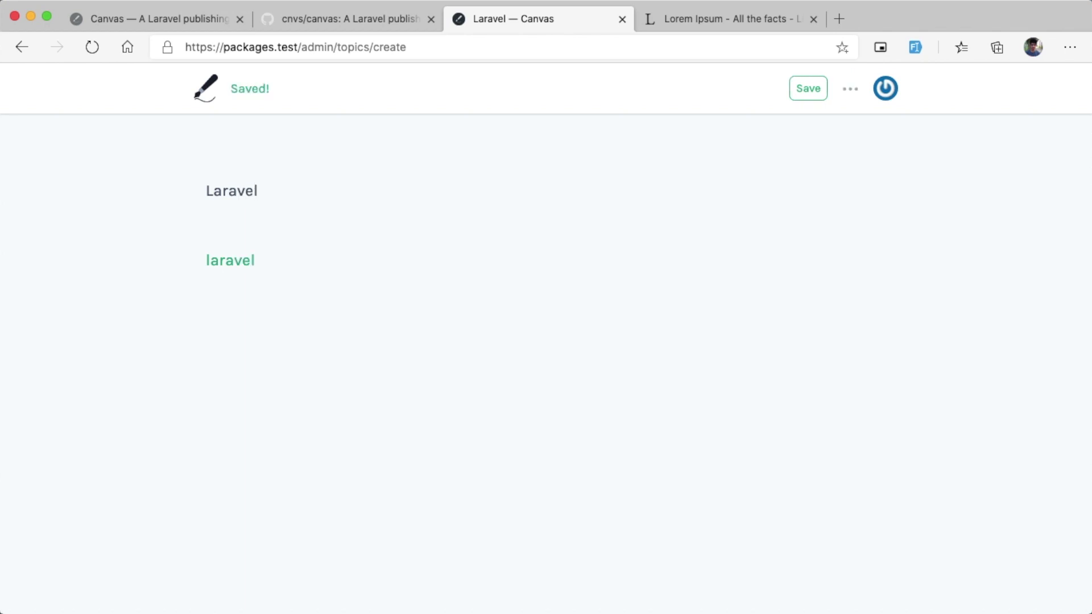
left_click(808, 88)
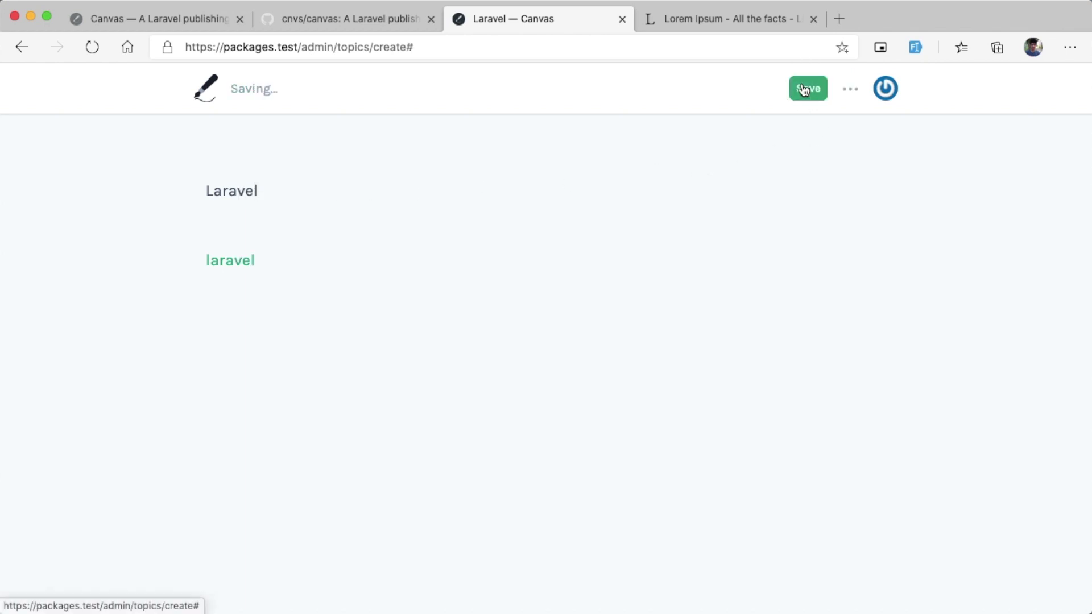
Step: Create a second topic named Vue js
left_click(850, 90)
left_click(851, 91)
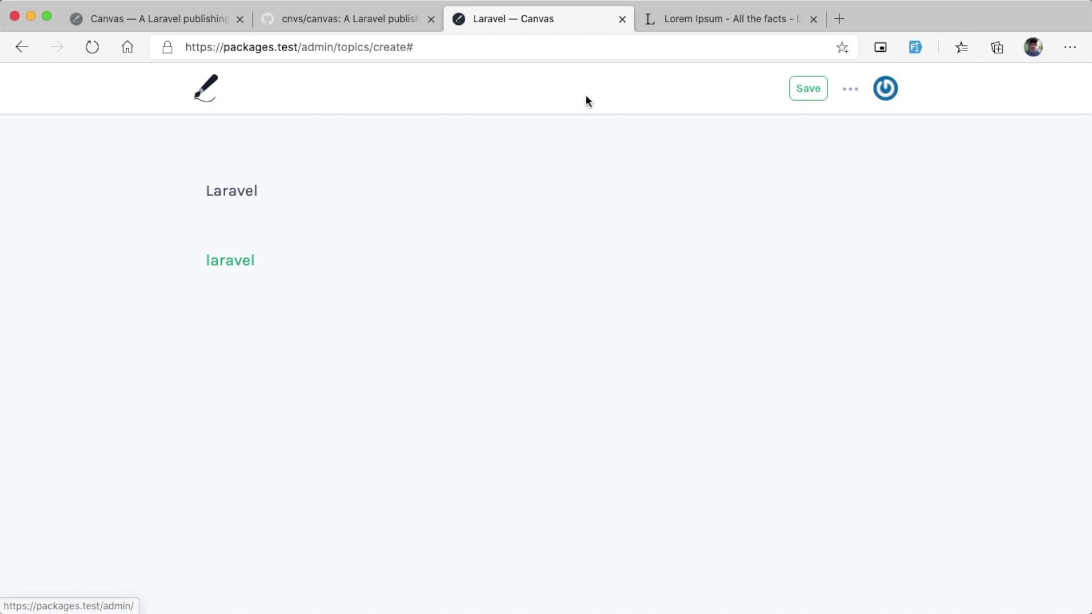
left_click(20, 47)
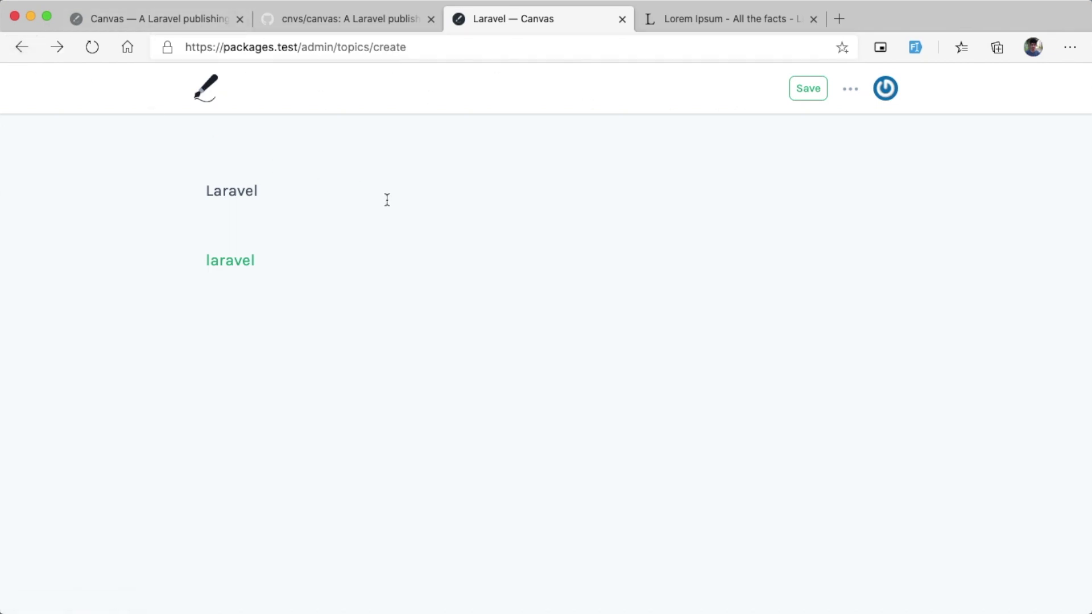
left_click(17, 47)
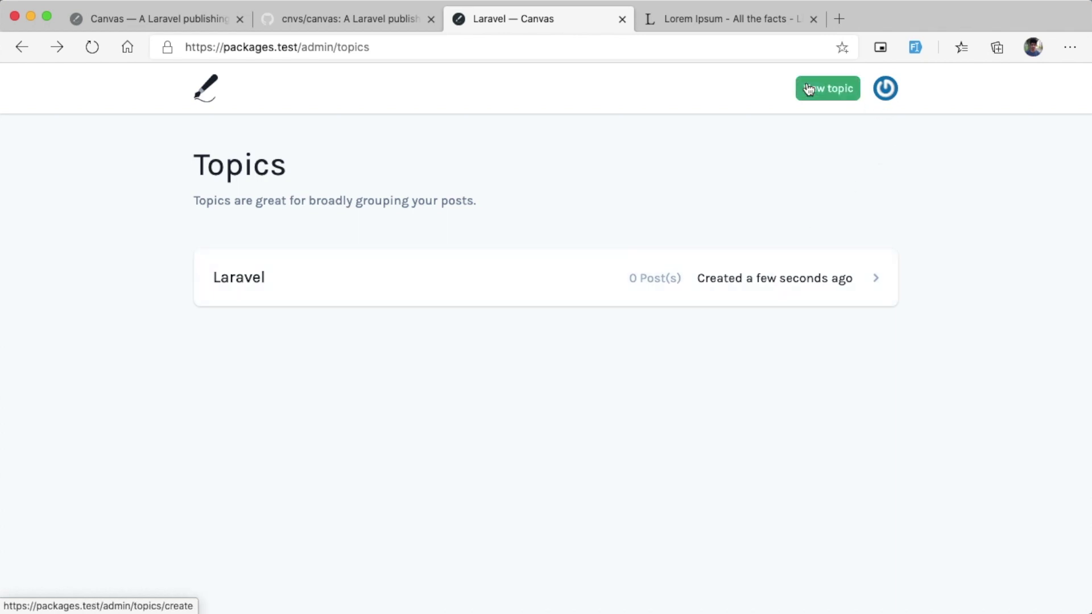
left_click(829, 88)
left_click(295, 188)
type("Vue js")
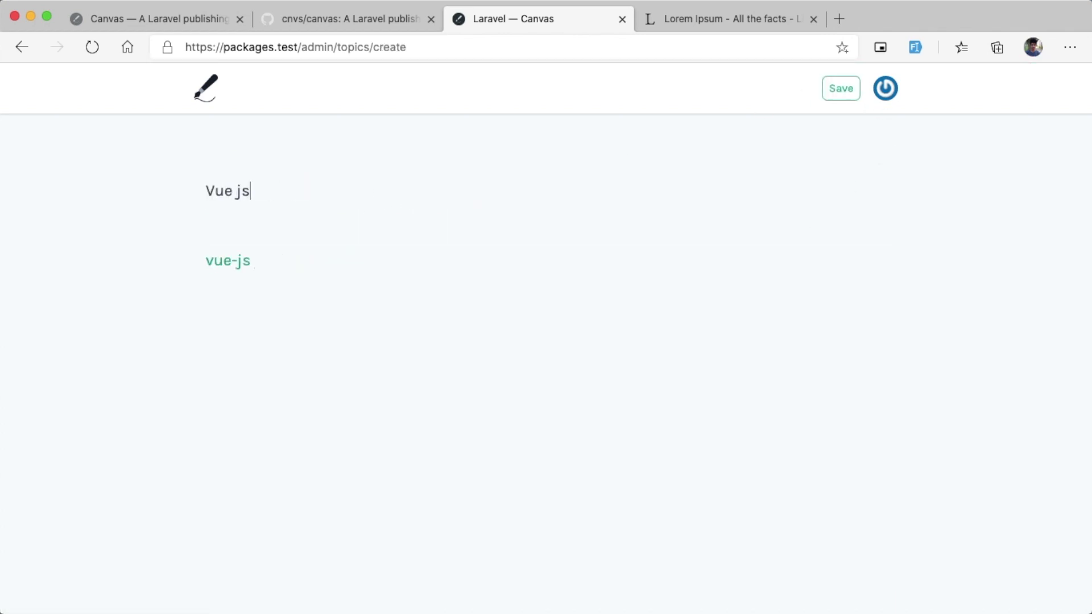
key("super+s")
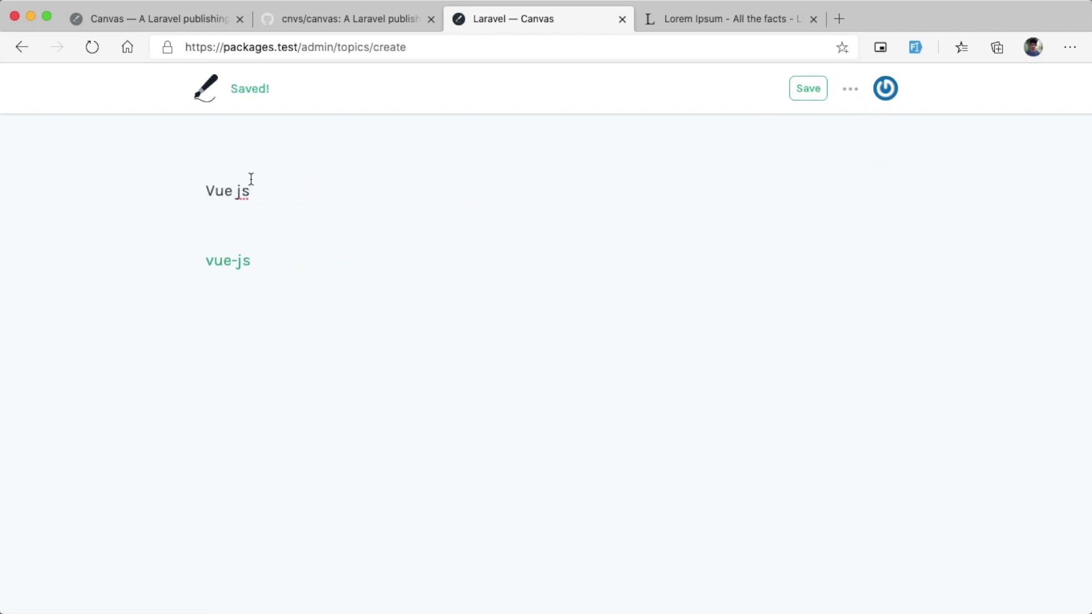
left_click(23, 49)
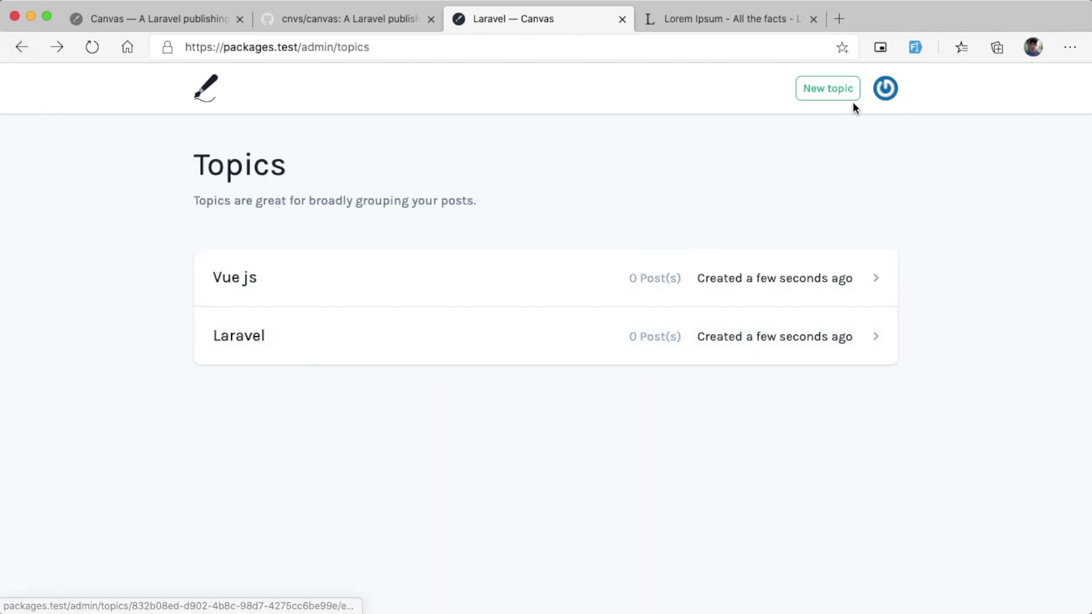
left_click(885, 88)
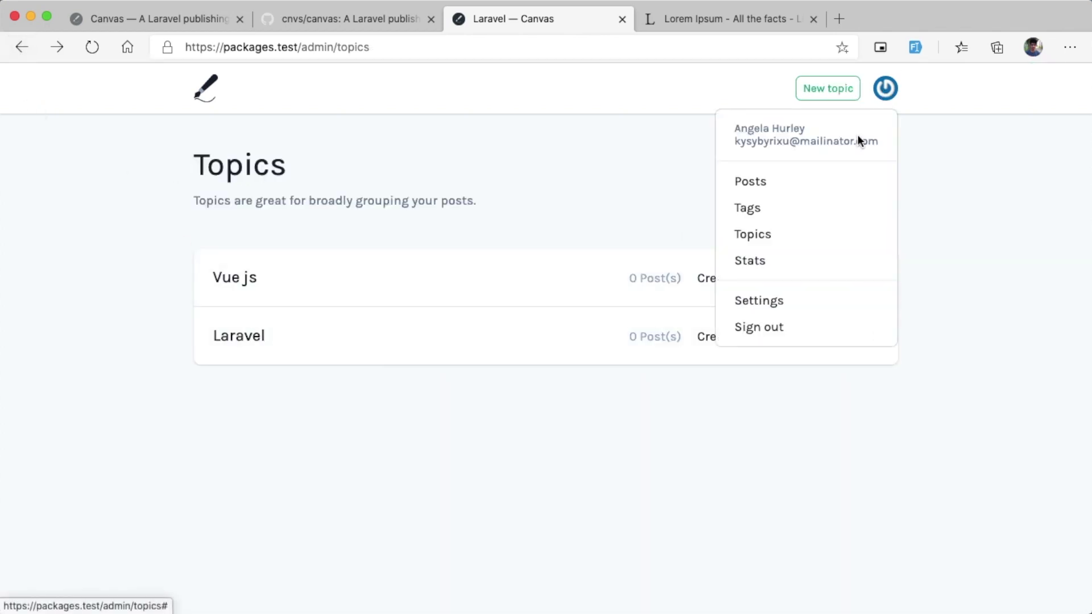
left_click(762, 211)
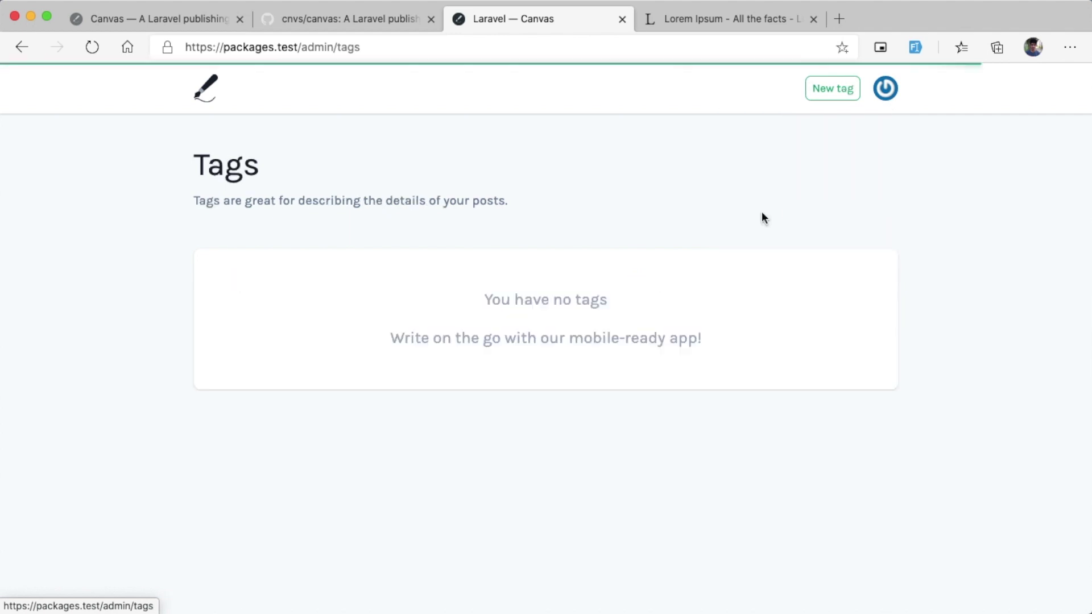
Step: Create a tag named test and go back to the Tags list
left_click(819, 96)
left_click(290, 194)
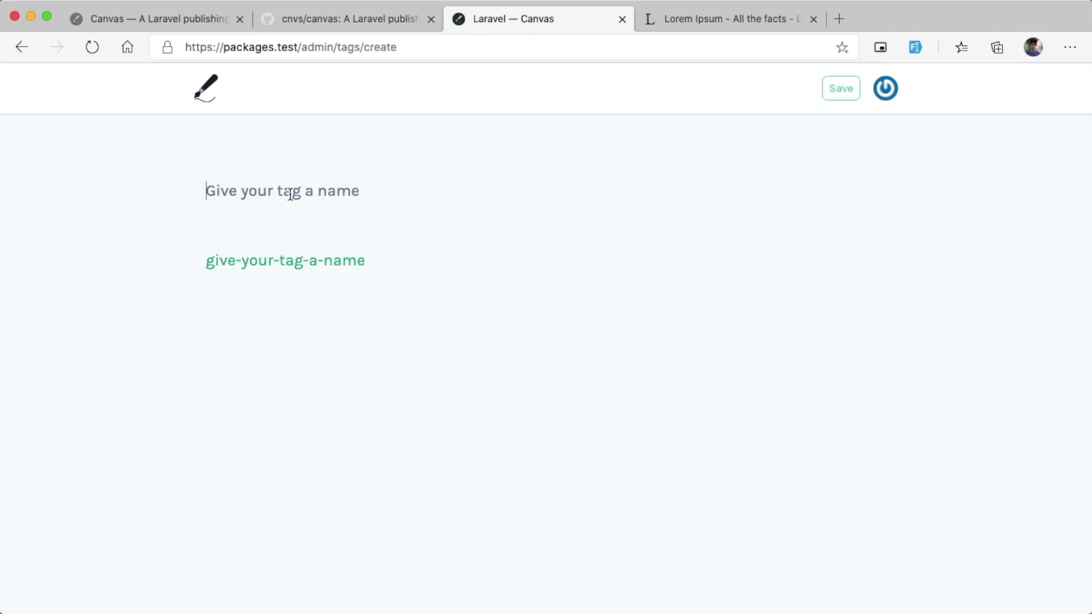
type("test")
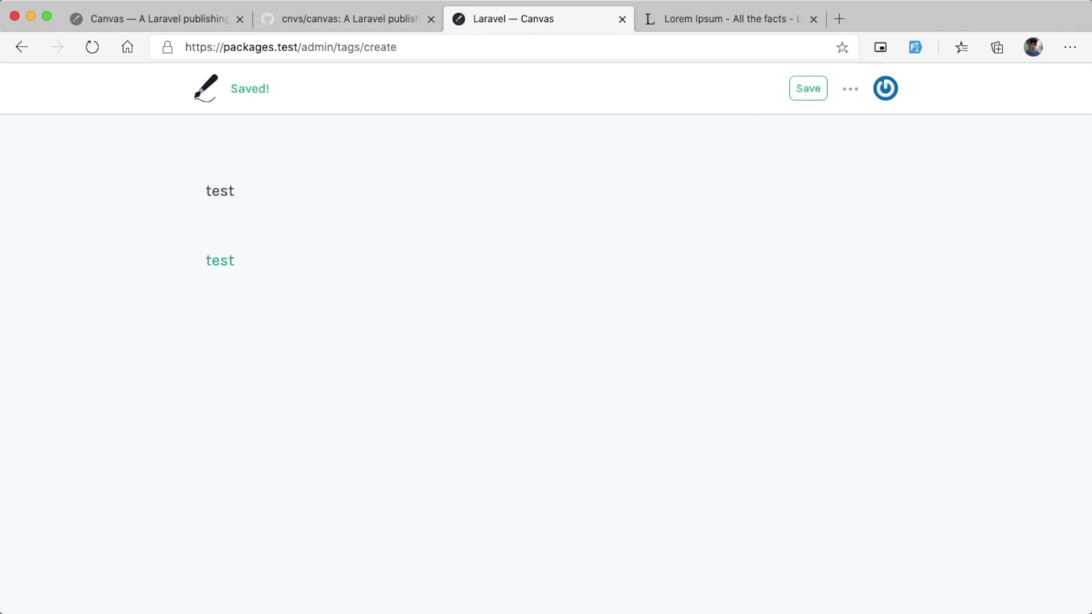
left_click(20, 47)
Step: Create a second tag named View and go back to the Tags list
left_click(834, 96)
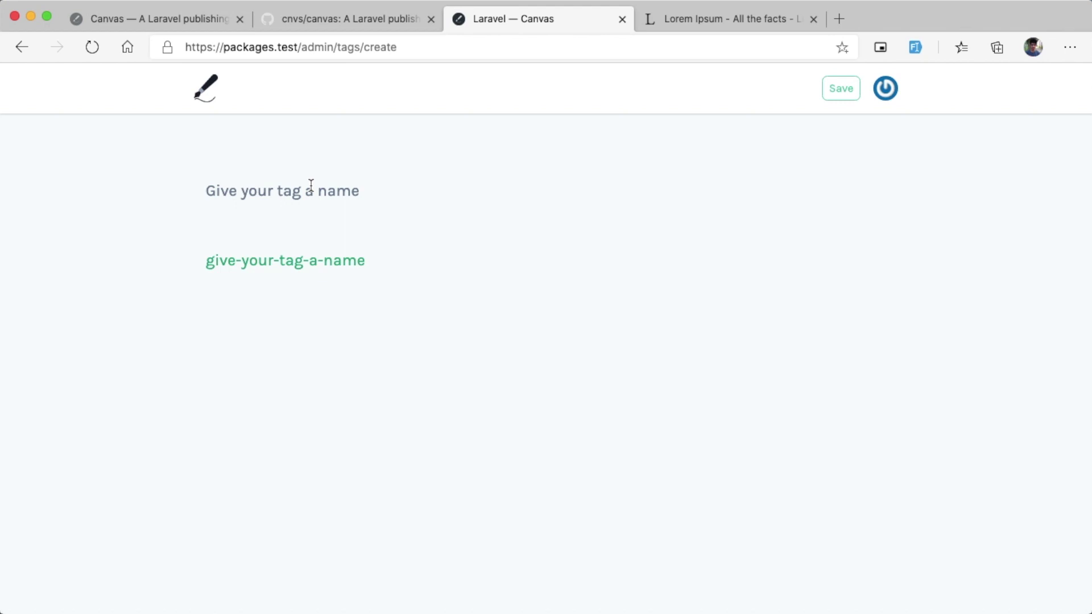
type("View")
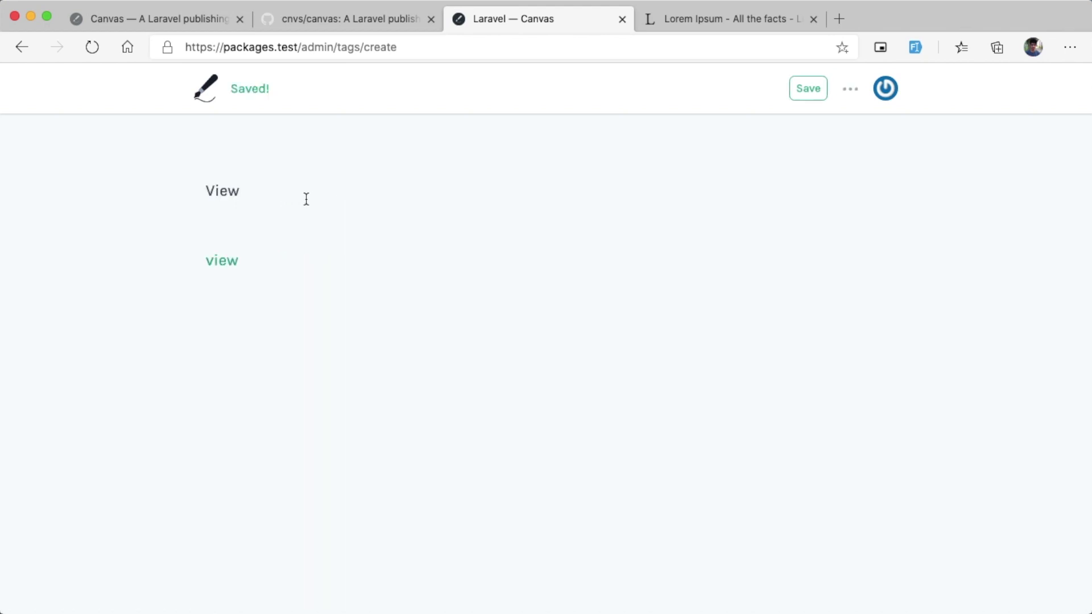
left_click(20, 50)
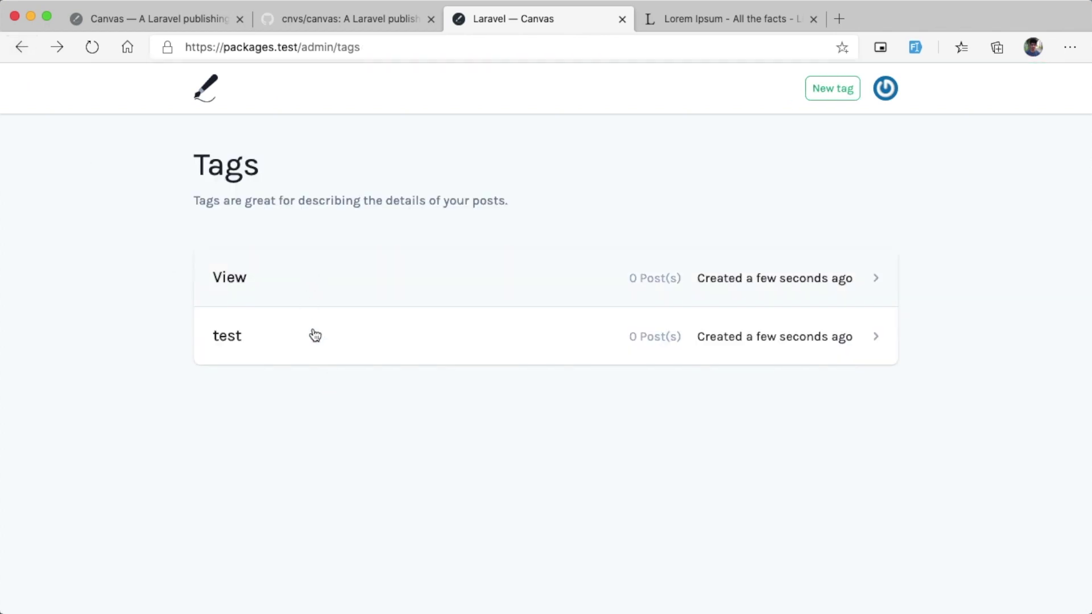
left_click(883, 96)
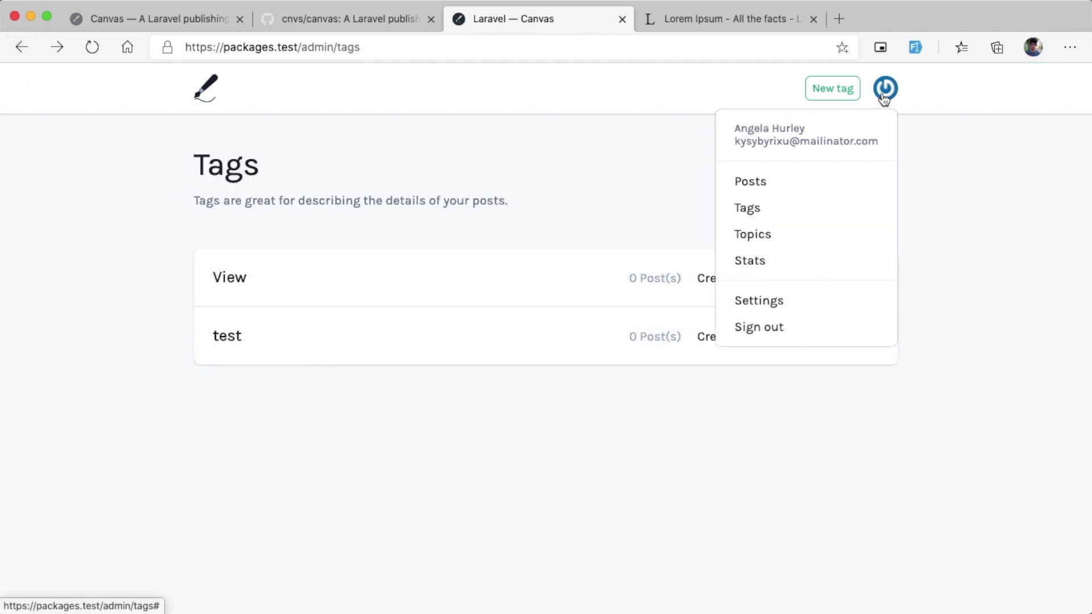
Step: Open the This is test post from the Posts page
left_click(778, 183)
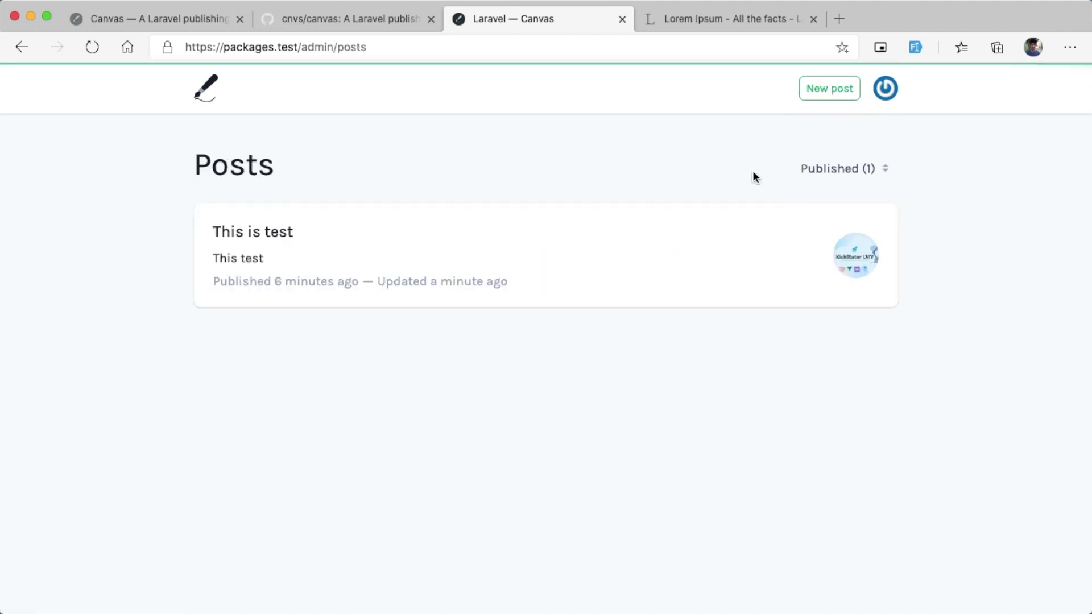
left_click(889, 96)
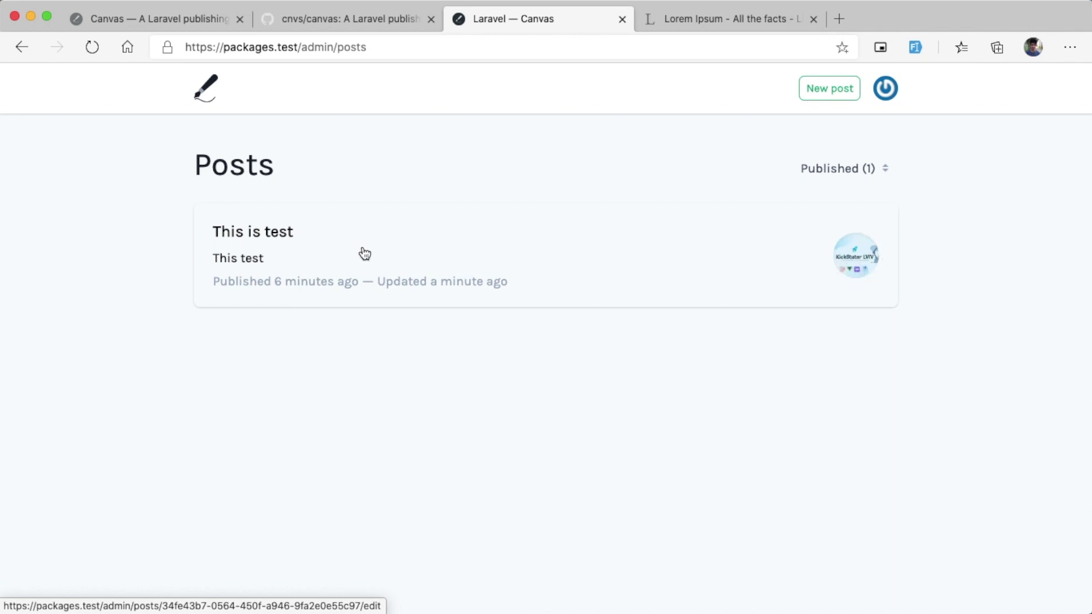
left_click(470, 256)
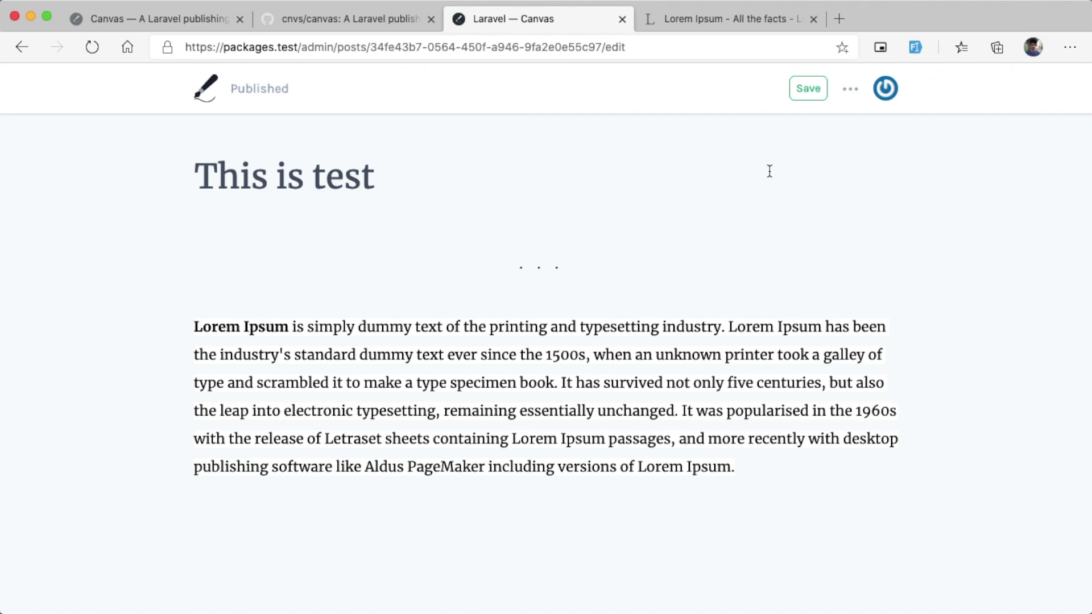
Step: Add an empty paragraph after the Lorem Ipsum body text
left_click(410, 440)
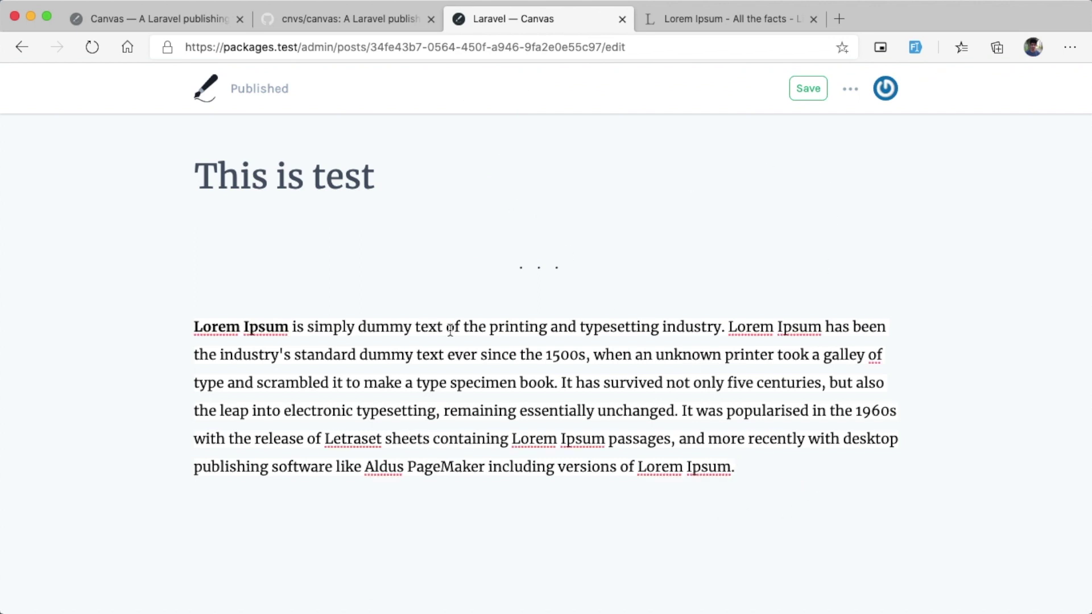
key("Return")
scroll(174, 484, "down", 1)
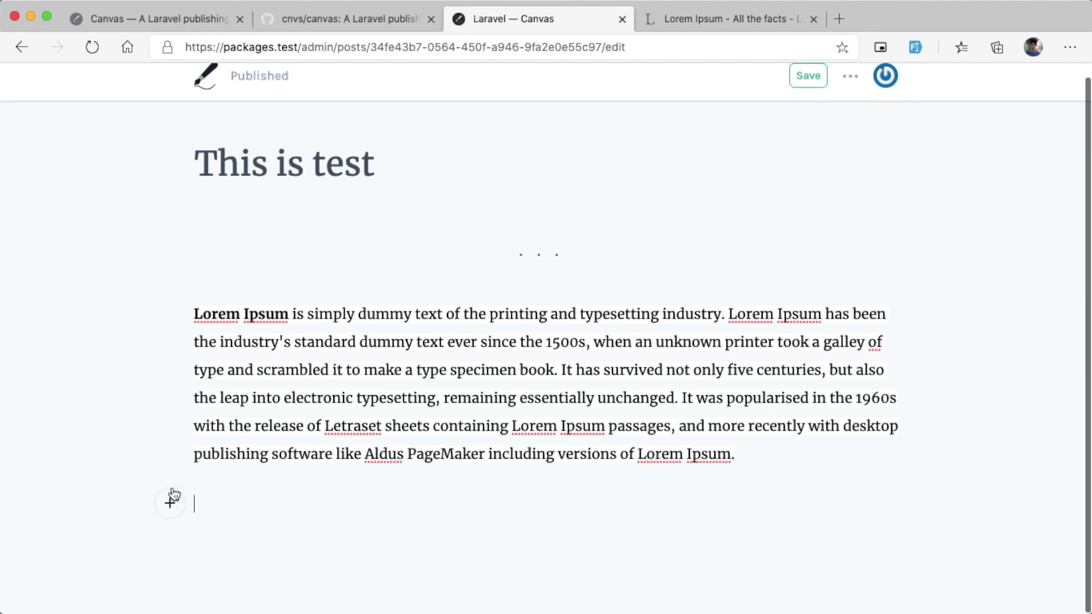
left_click(165, 504)
Step: Insert Thumbnail.png as a post image, keeping the Default layout
left_click(217, 502)
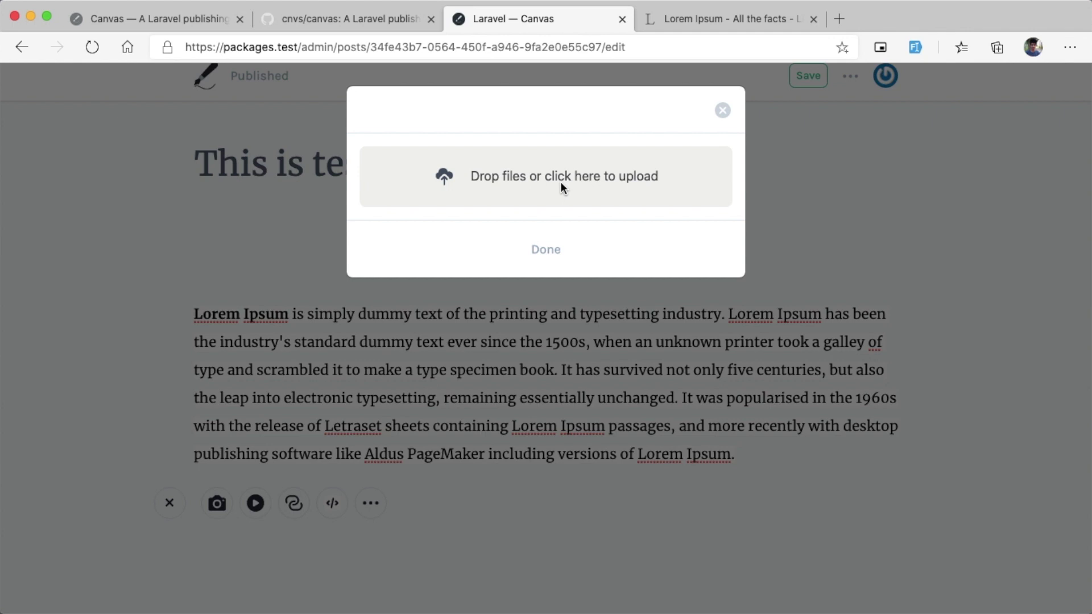
left_click(561, 188)
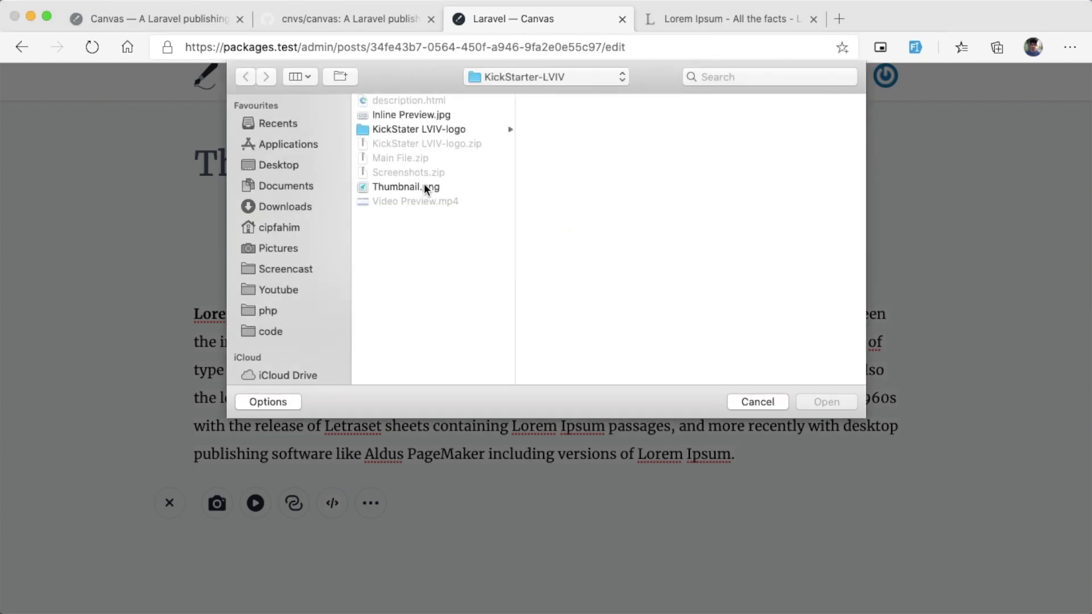
double_click(424, 189)
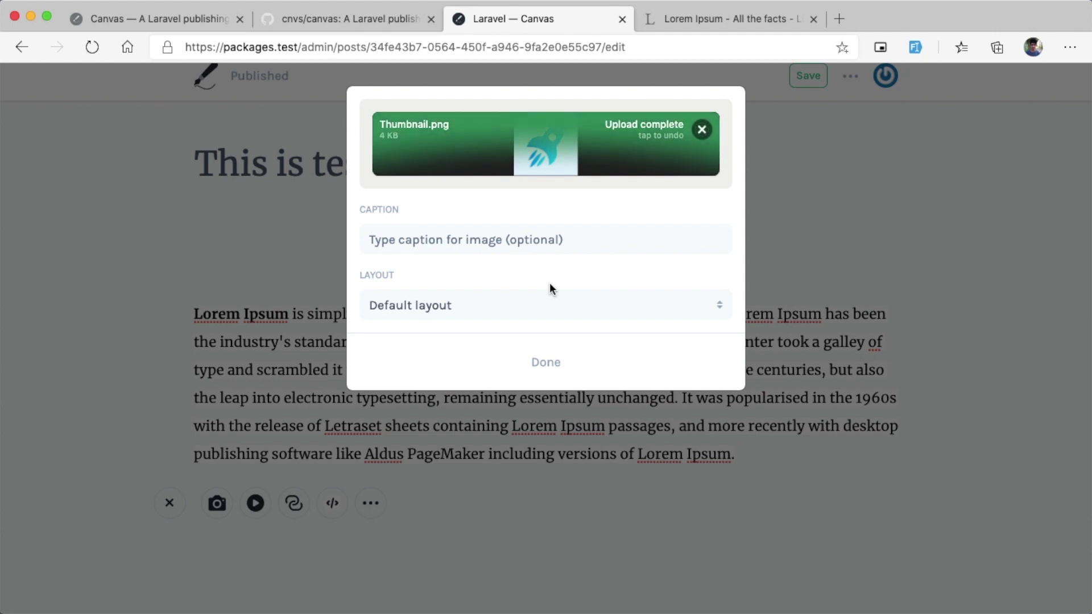
left_click(508, 301)
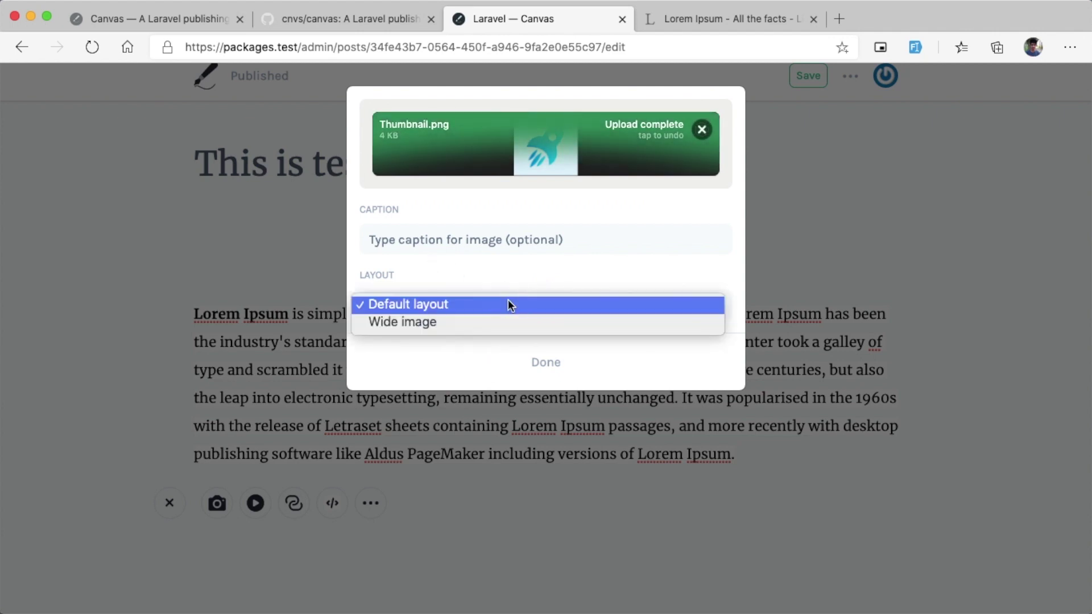
left_click(500, 281)
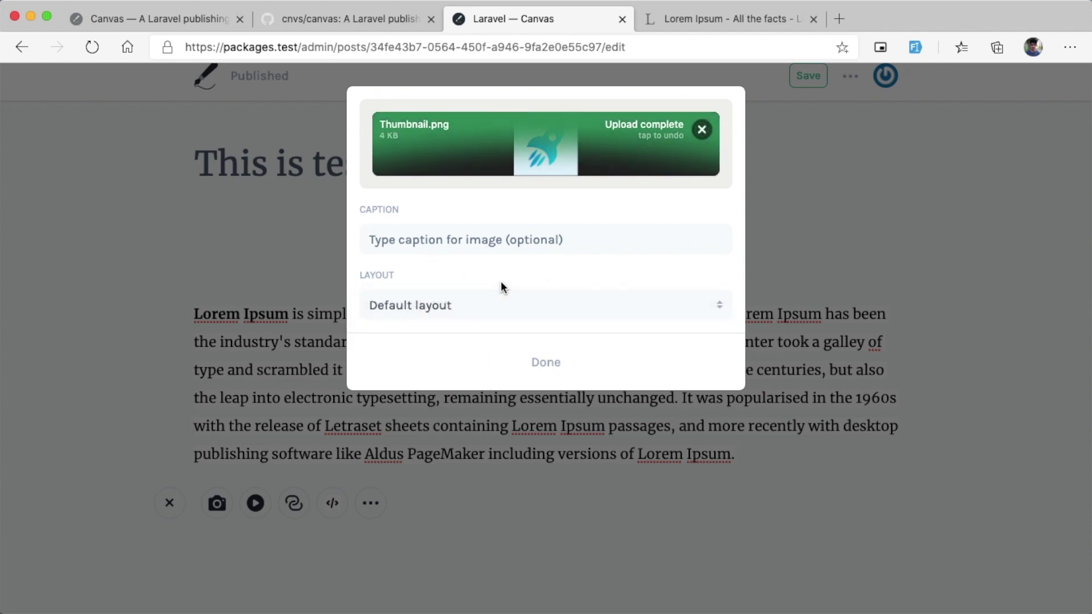
left_click(487, 308)
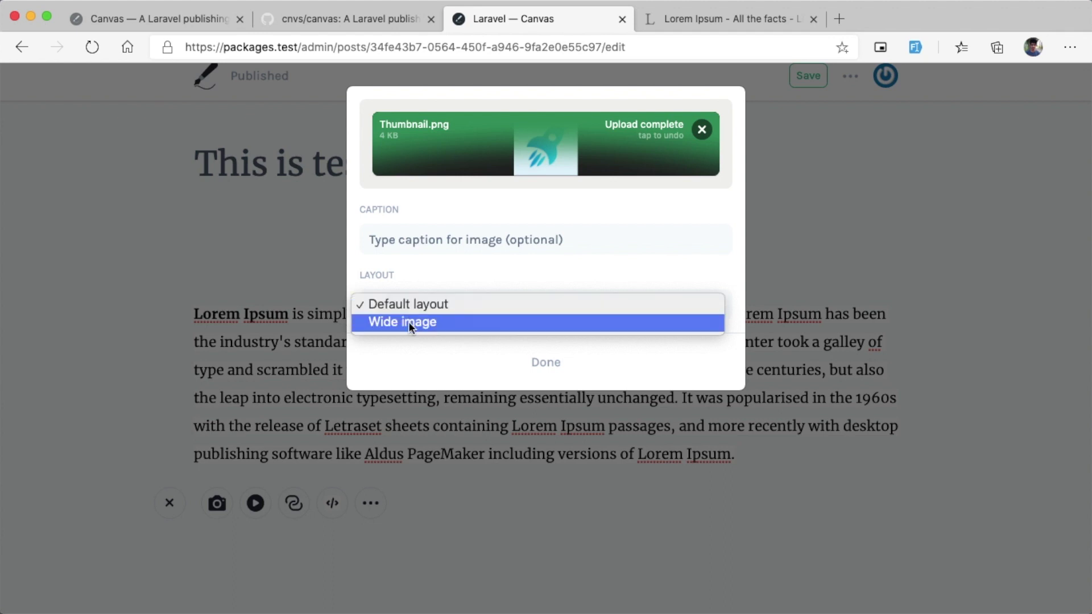
left_click(454, 265)
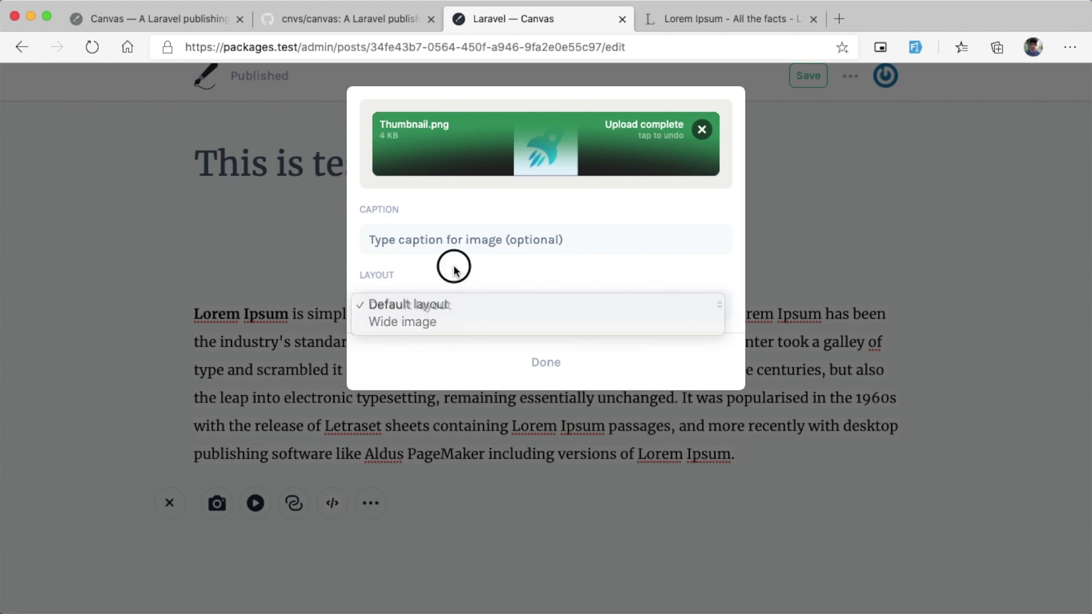
left_click(556, 370)
Step: Review the inserted image's settings unchanged and add a line below the image
scroll(558, 364, "down", 10)
scroll(560, 361, "down", 5)
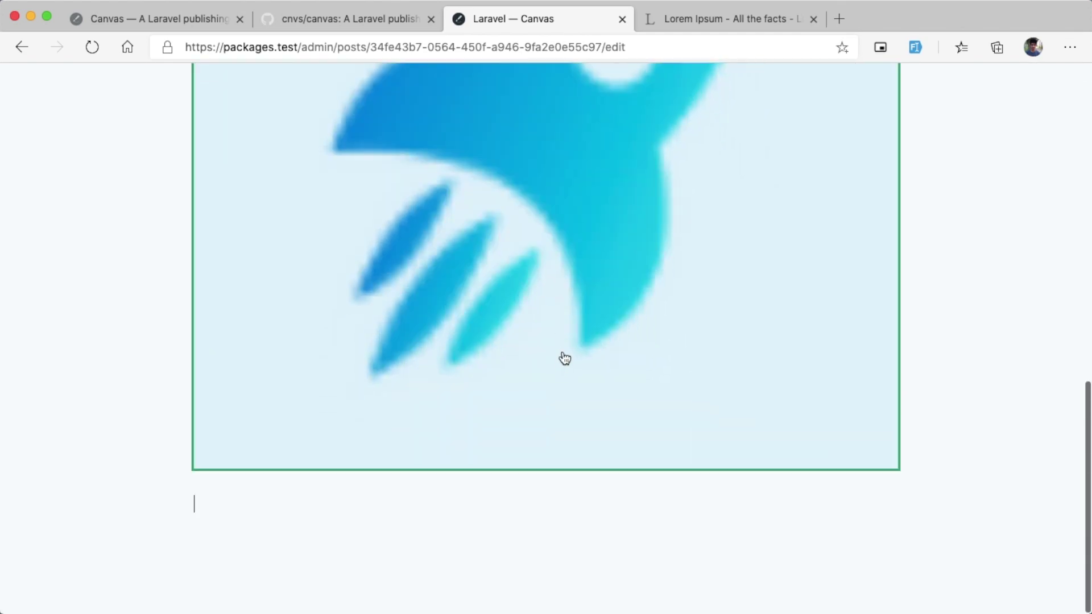
left_click(561, 358)
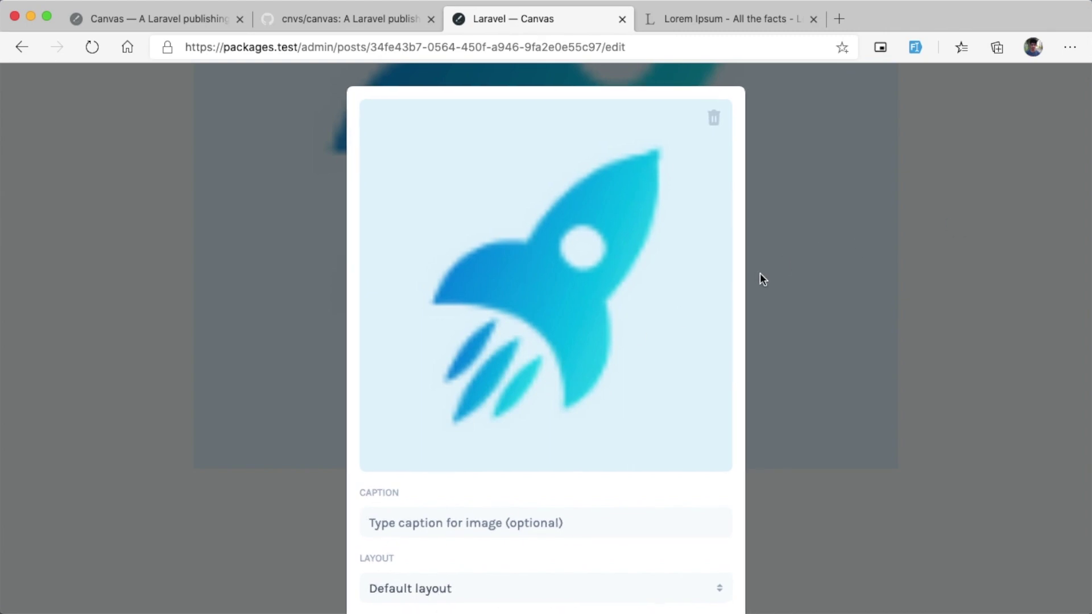
key("Escape")
scroll(723, 501, "down", 15)
left_click(731, 514)
key("Return")
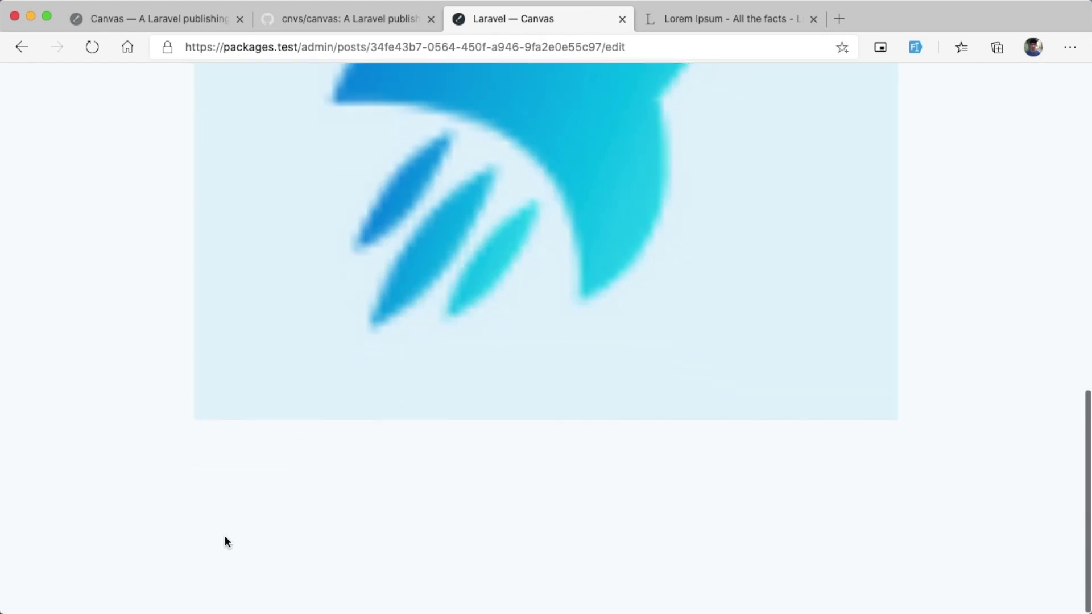
Step: Start another empty paragraph after the Lorem Ipsum paragraph
scroll(224, 534, "up", 15)
left_click(259, 466)
left_click(754, 465)
key("Return")
left_click(170, 518)
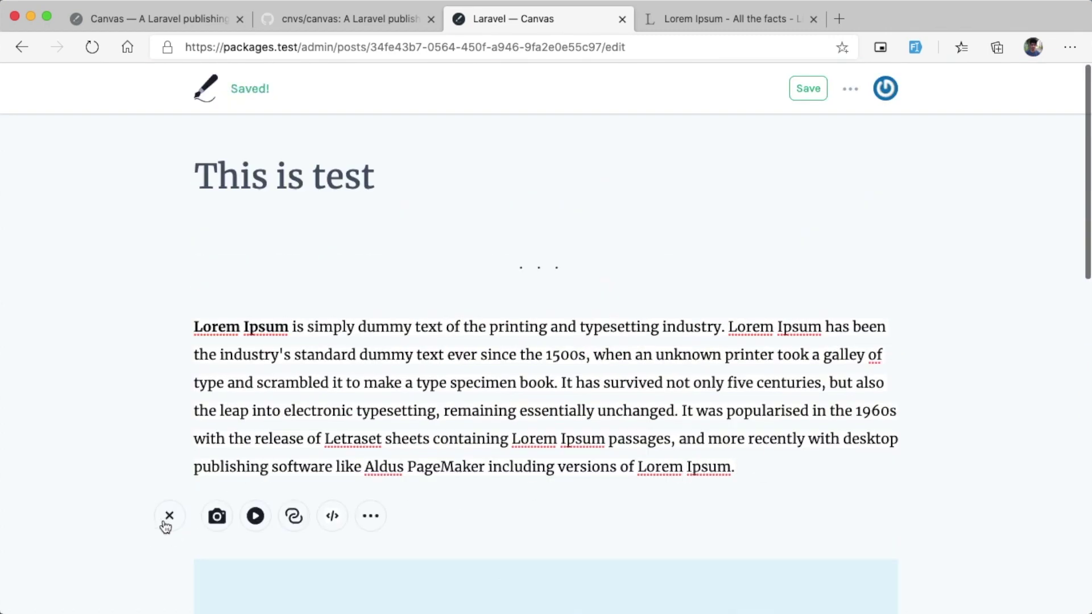
left_click(256, 516)
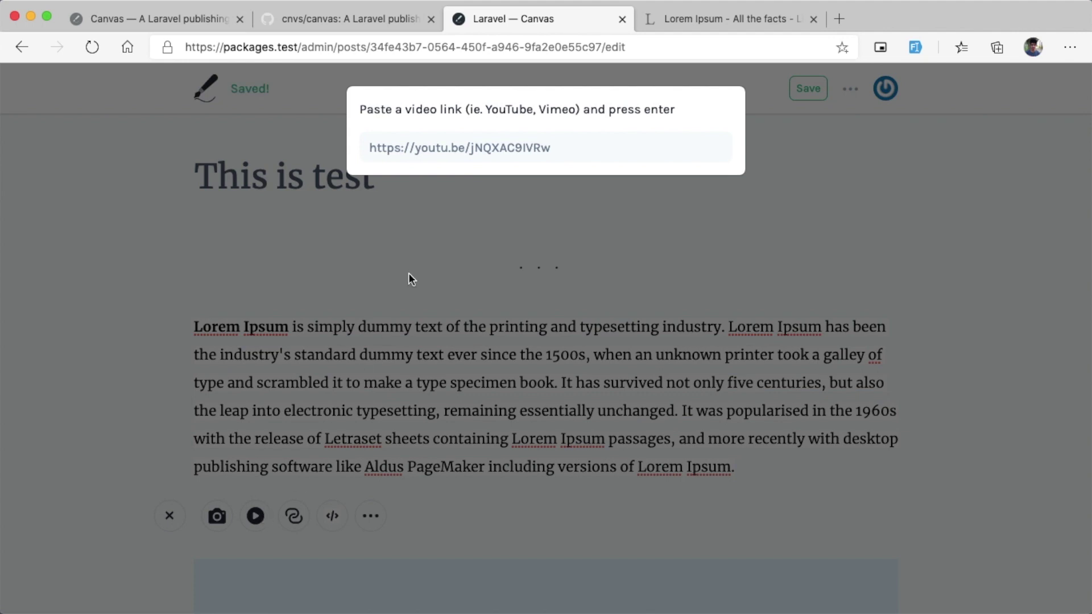
left_click_drag(547, 149, 382, 153)
left_click(415, 268)
left_click(340, 521)
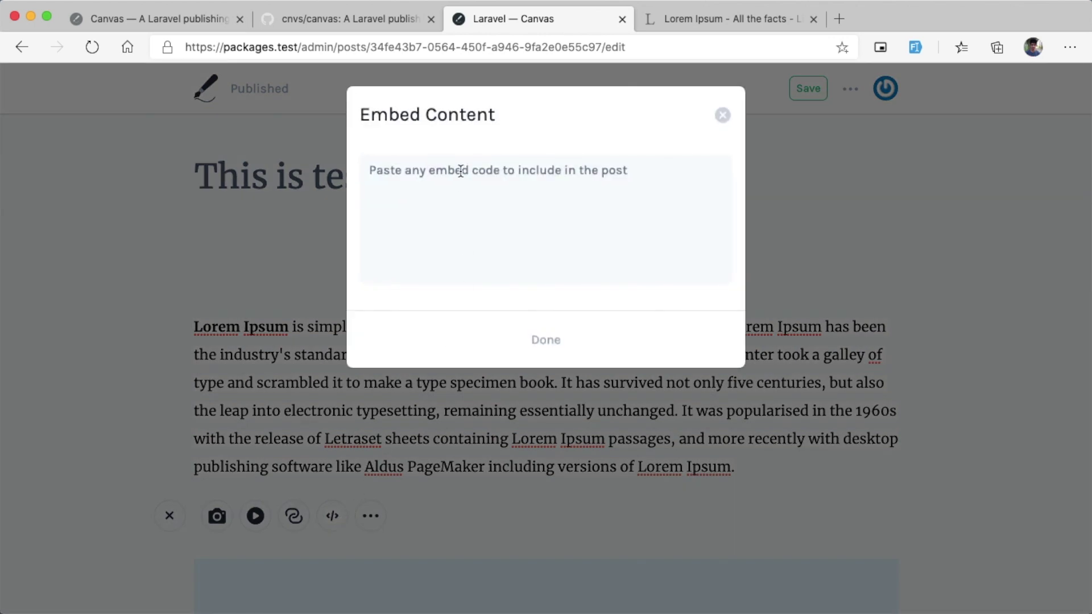
left_click(466, 203)
left_click(546, 340)
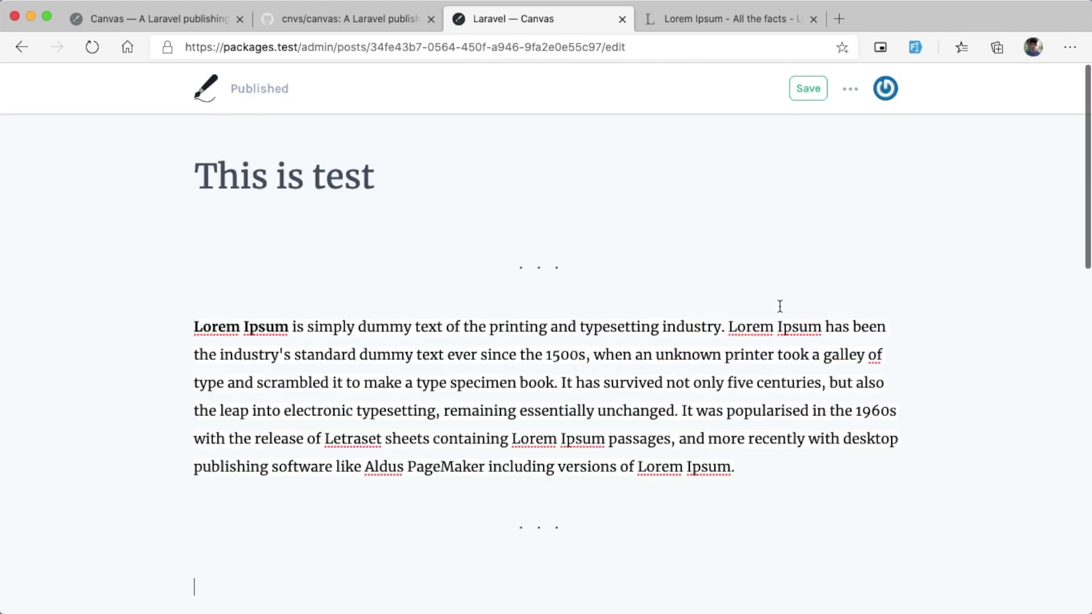
left_click(852, 89)
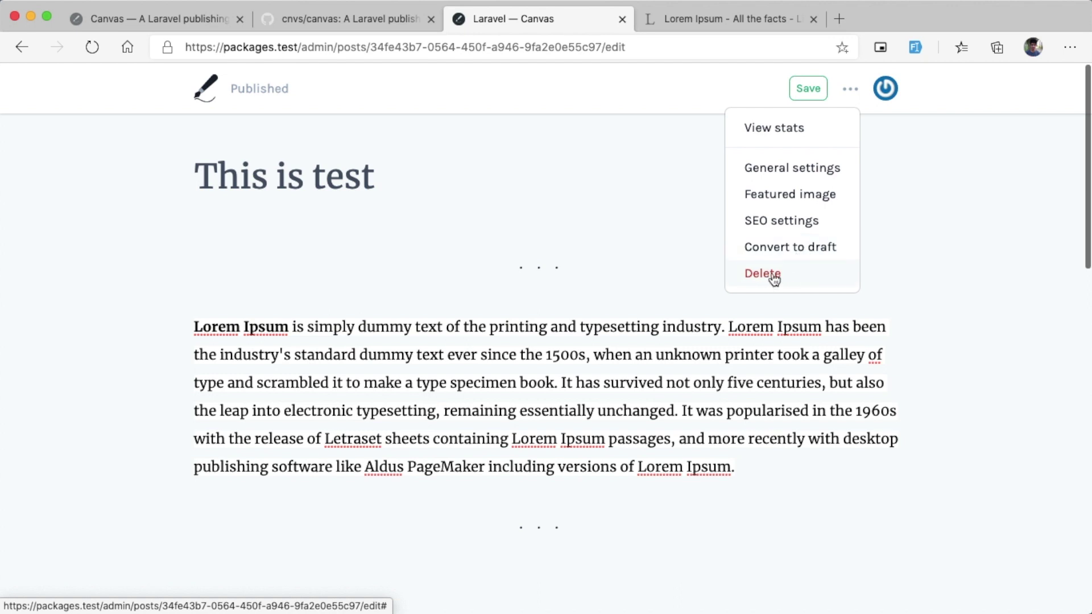
left_click(778, 226)
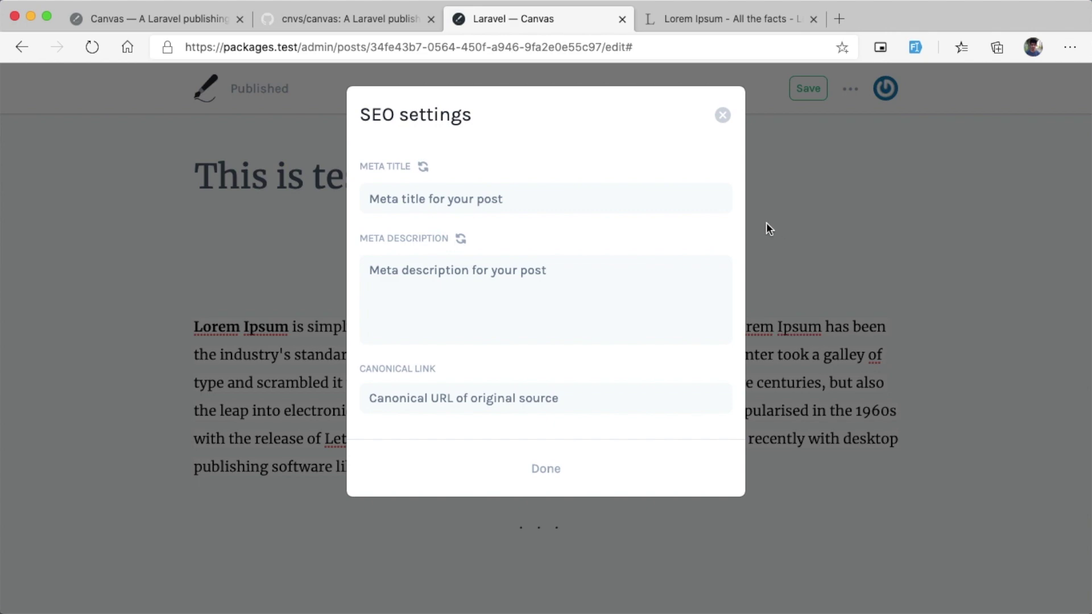
left_click(575, 463)
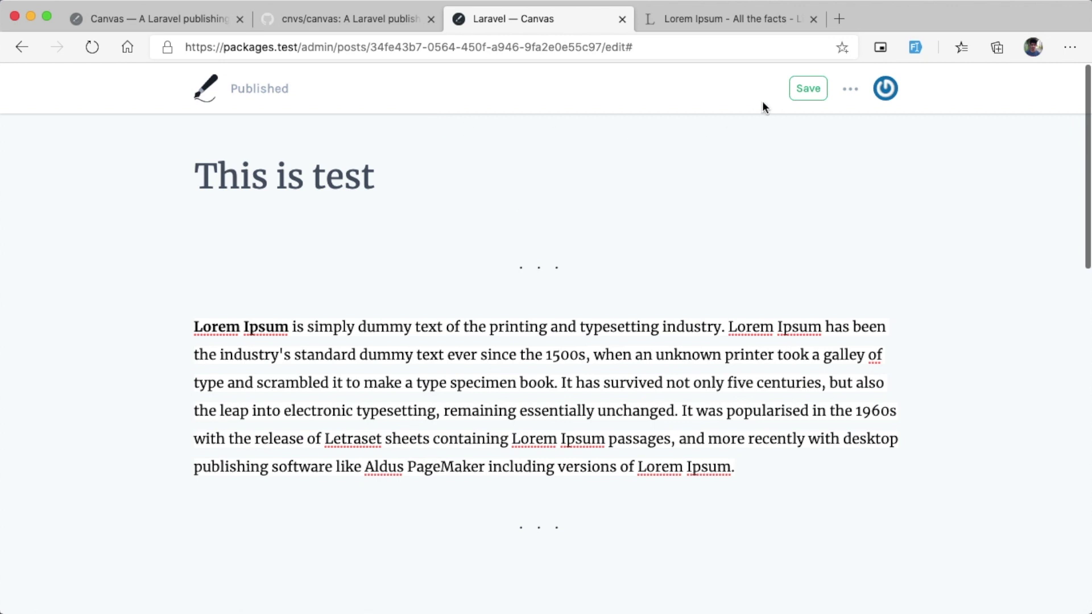
Step: Open Stats from the Canvas logo and review its 0 views, 0 visitors and post list
left_click(211, 99)
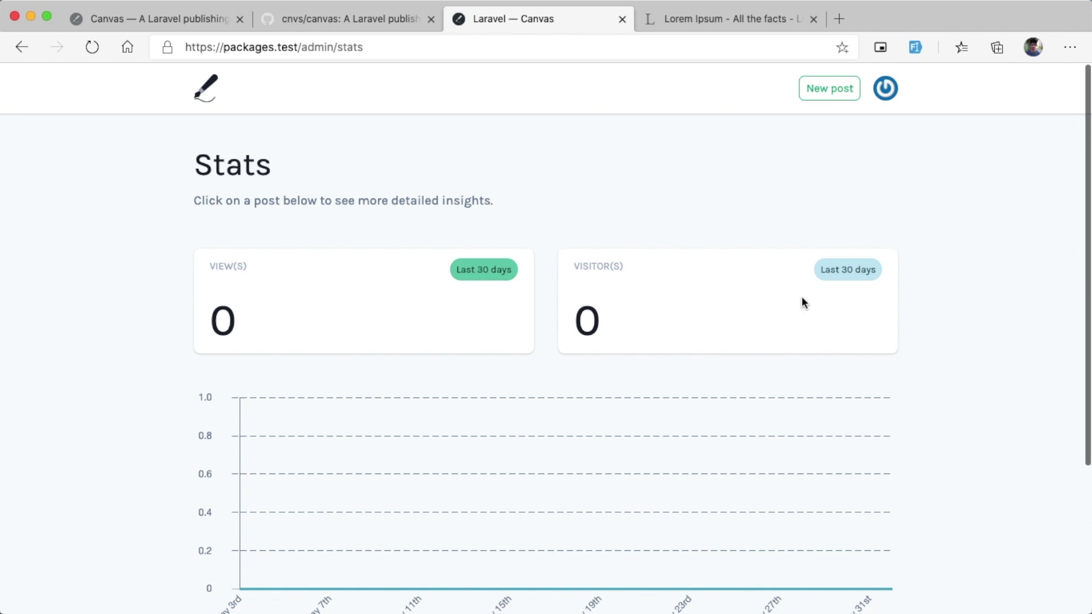
scroll(803, 288, "down", 3)
scroll(776, 280, "down", 4)
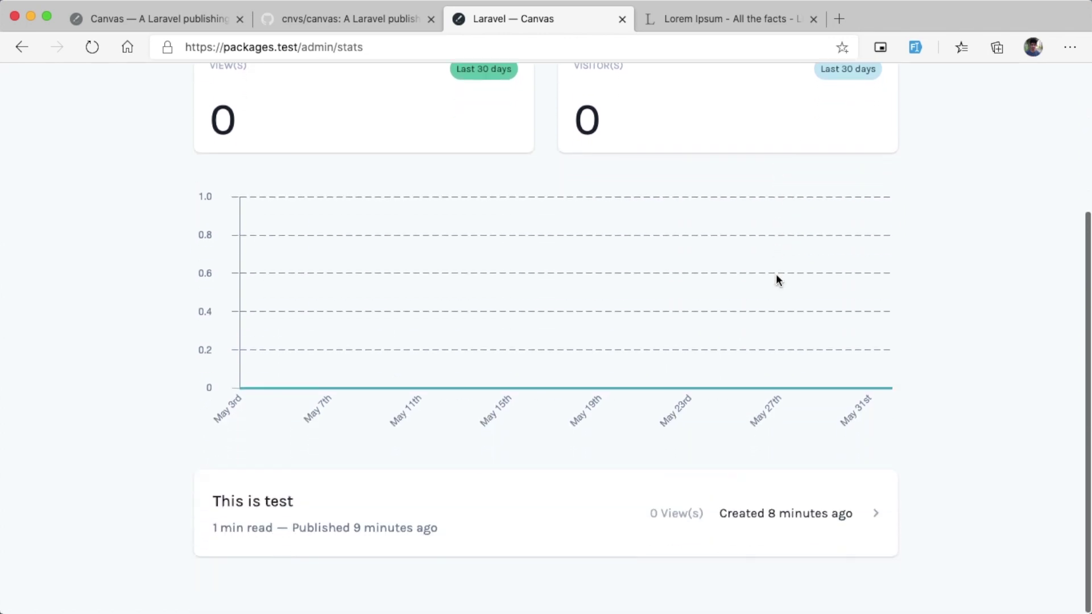
scroll(766, 280, "up", 6)
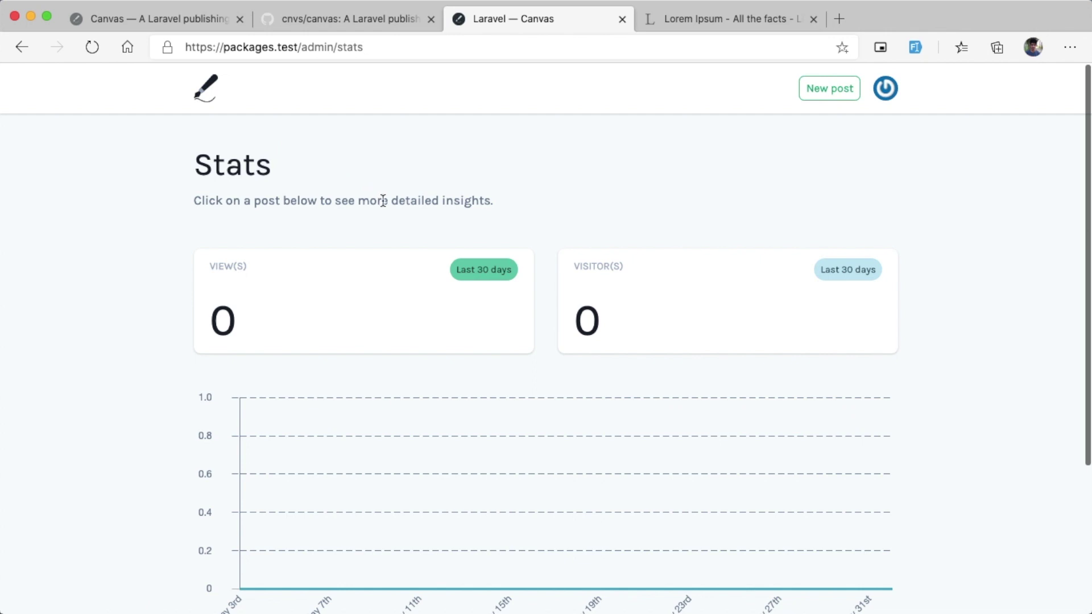
Step: In Sequel Pro, refresh the tables and view the single This is test row in canvas_posts
mouse_move(532, 596)
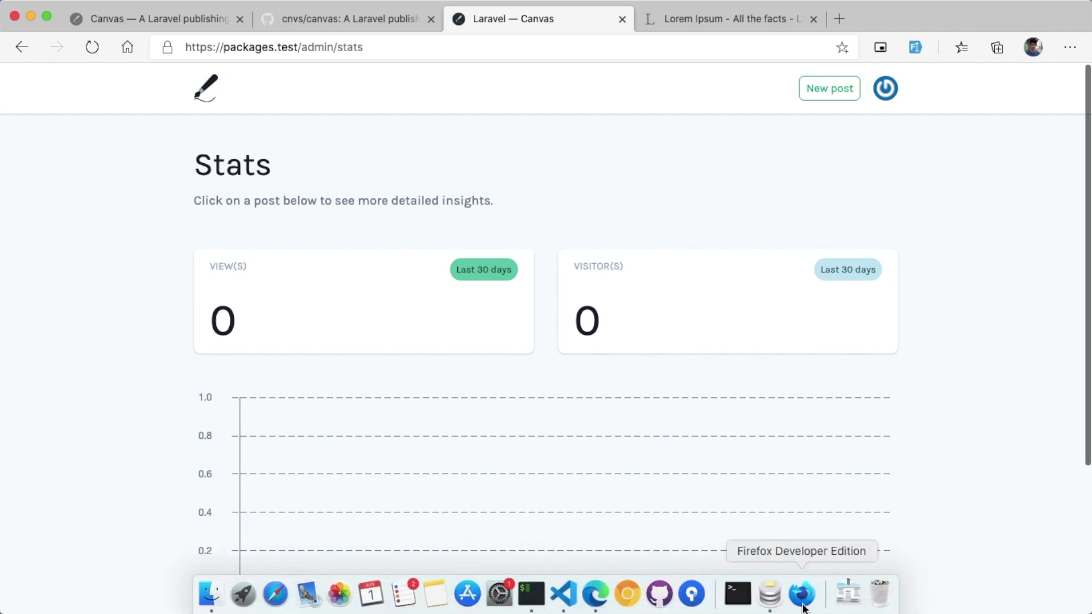
left_click(770, 595)
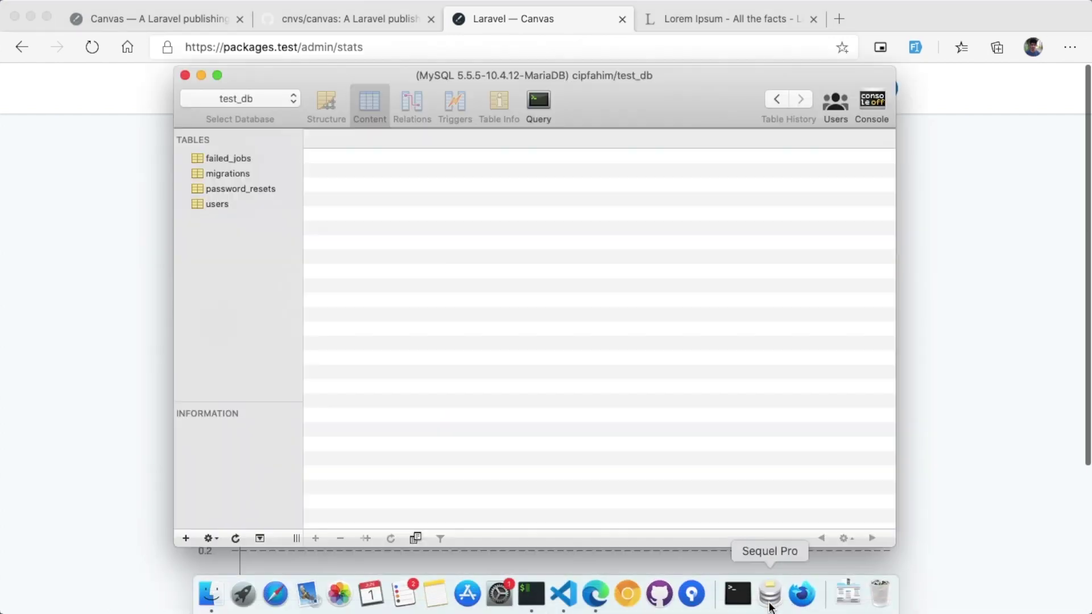
left_click(234, 538)
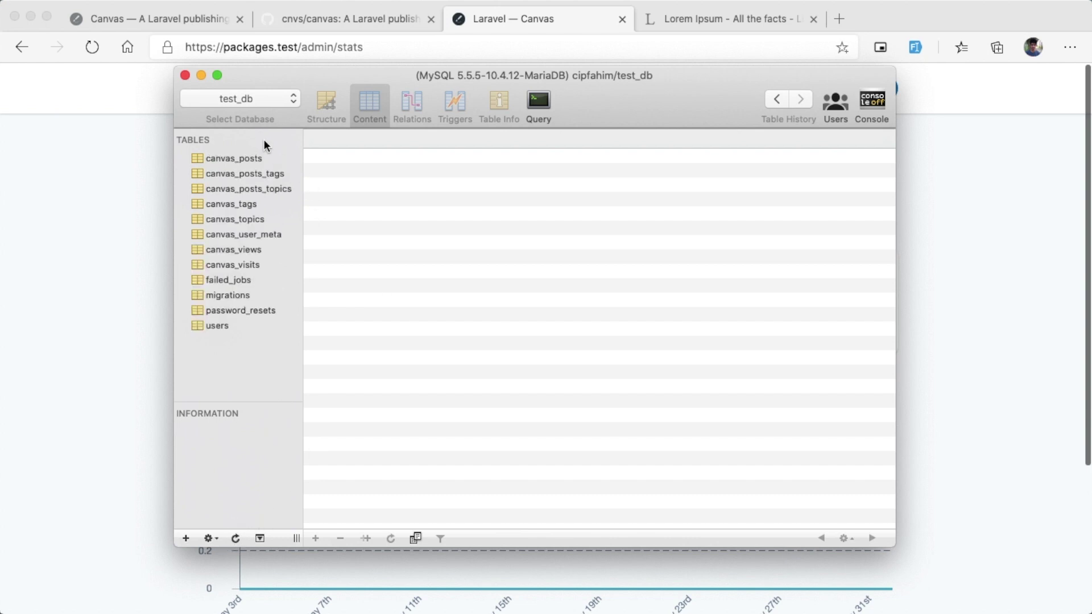
left_click(241, 162)
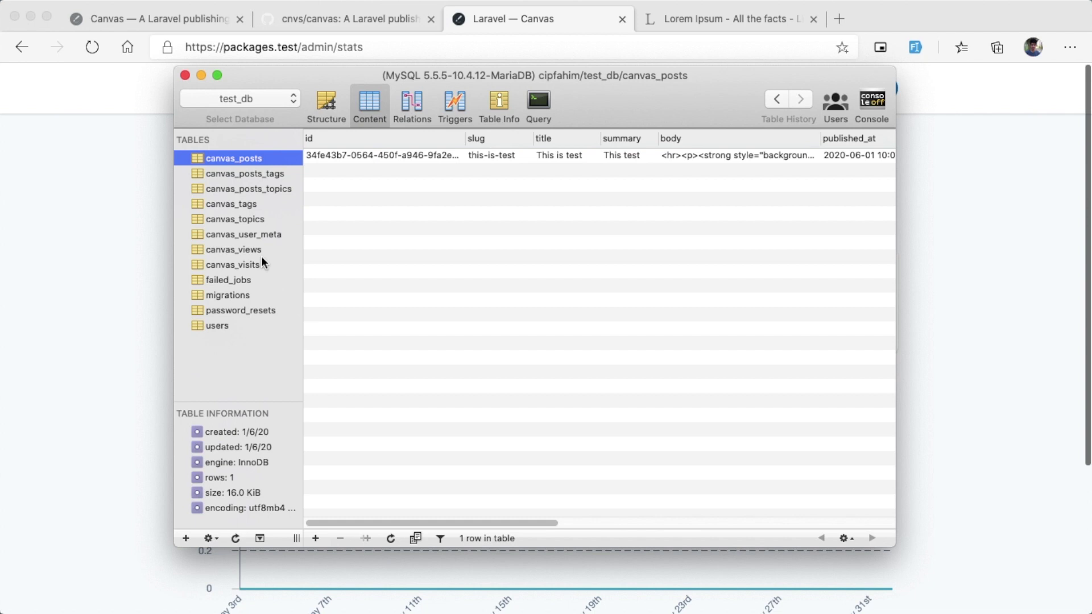
scroll(483, 329, "right", 5)
scroll(487, 329, "left", 5)
left_click(987, 330)
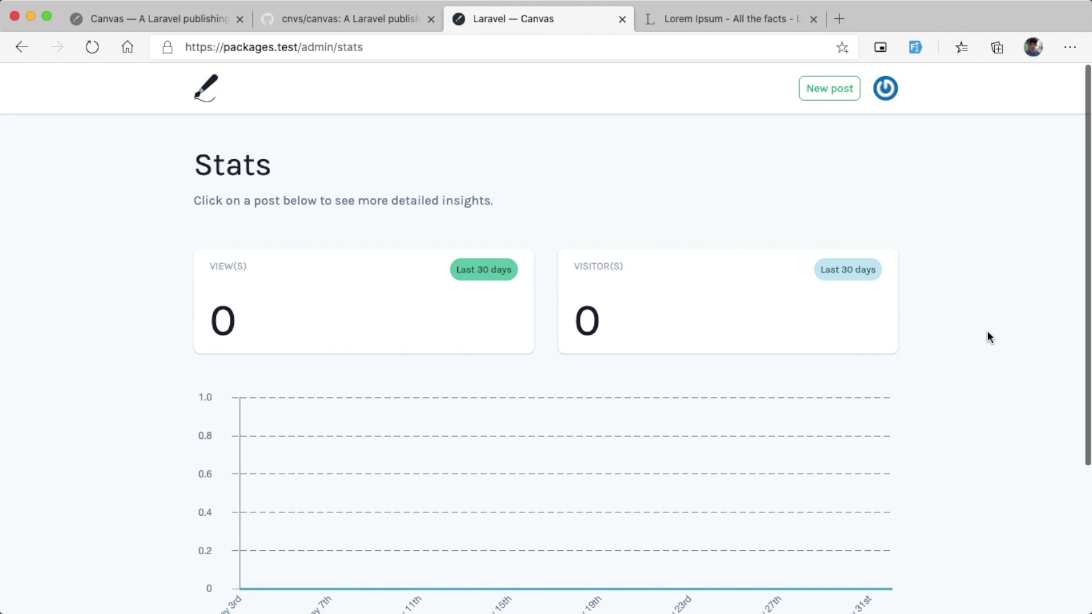
Step: Reload the cnvs/canvas README and copy the composer require cnvs/studio line from its Frontend section
left_click(344, 23)
left_click(533, 297)
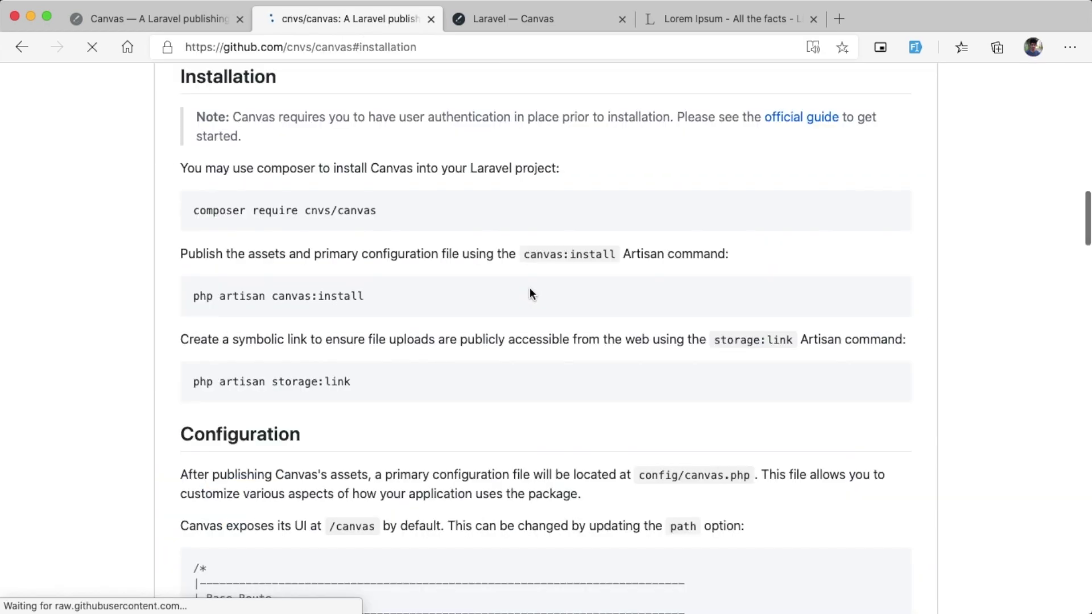
scroll(530, 290, "down", 15)
scroll(516, 367, "down", 12)
scroll(506, 370, "up", 3)
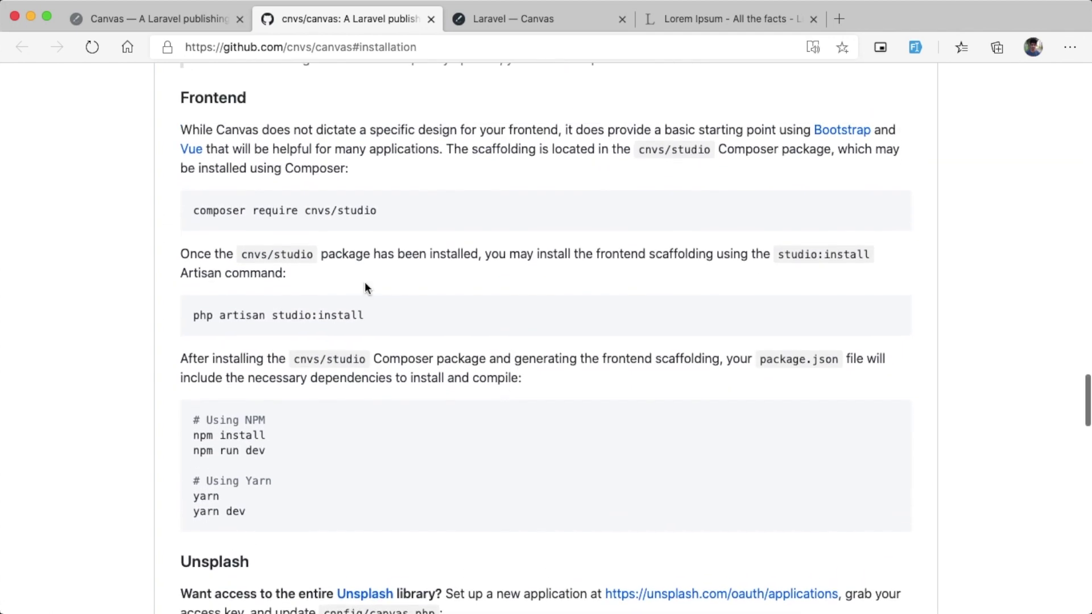
left_click_drag(180, 98, 227, 98)
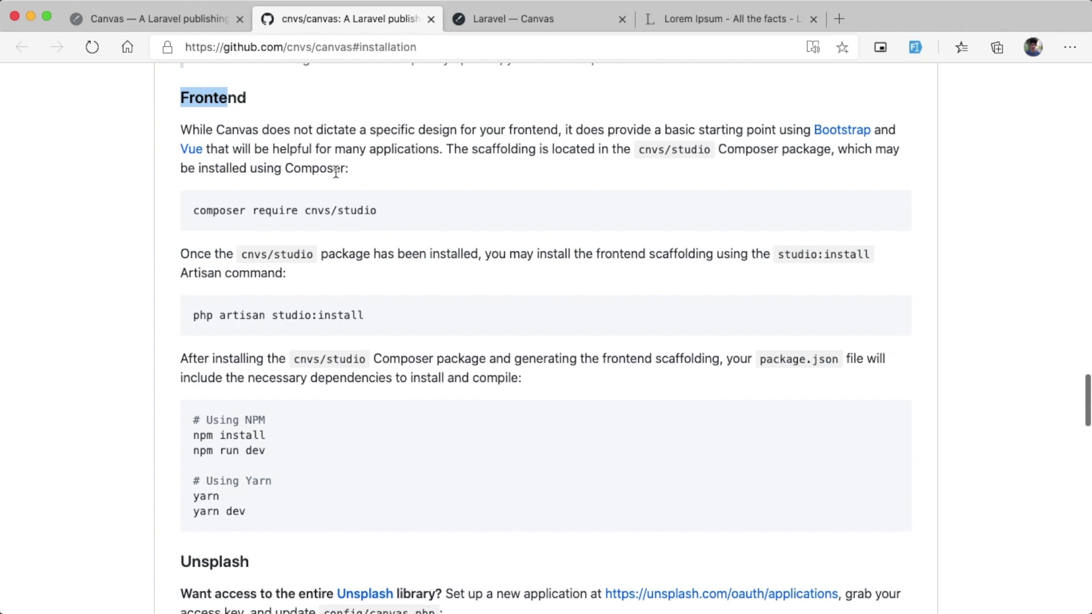
double_click(283, 206)
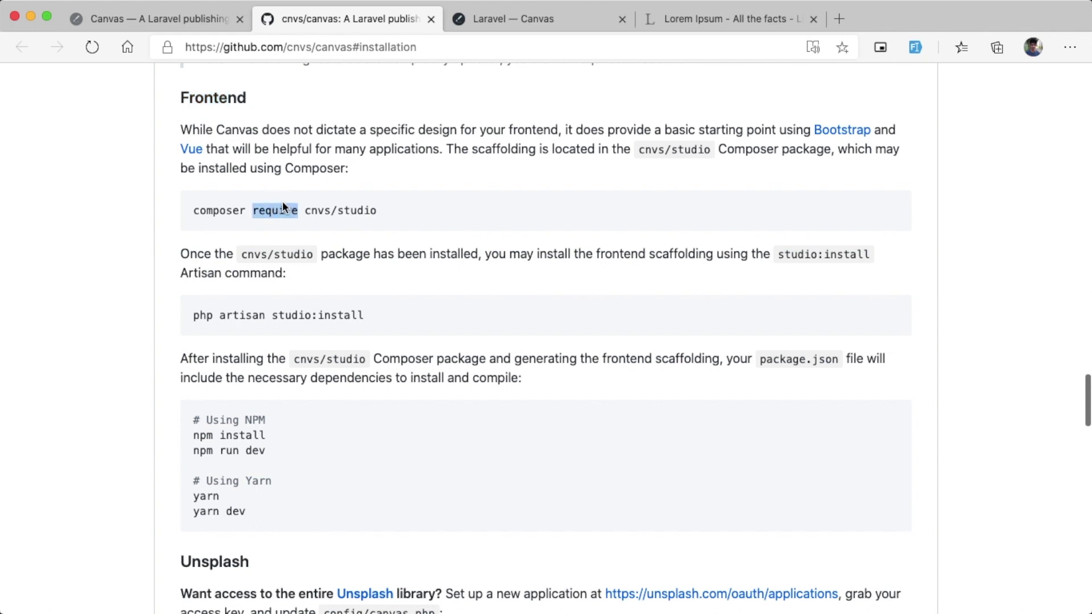
triple_click(282, 205)
key("super+c")
mouse_move(565, 594)
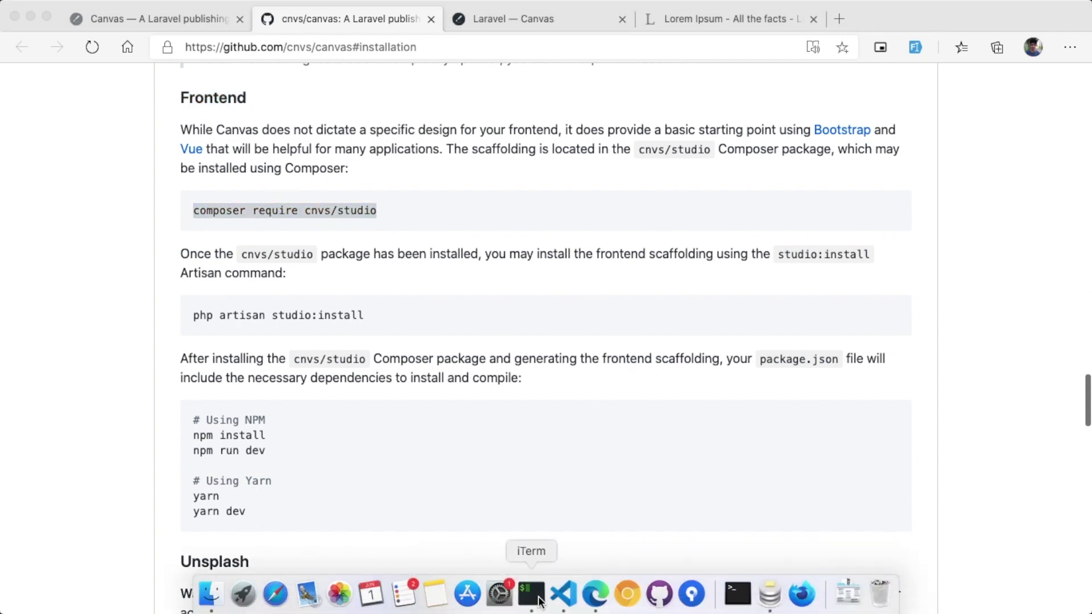
left_click(530, 591)
Step: Run the pasted composer require cnvs/studio command in iTerm
type("compo")
key("BackSpace")
key("BackSpace")
key("BackSpace")
key("BackSpace")
key("BackSpace")
key("super+v")
key("Return")
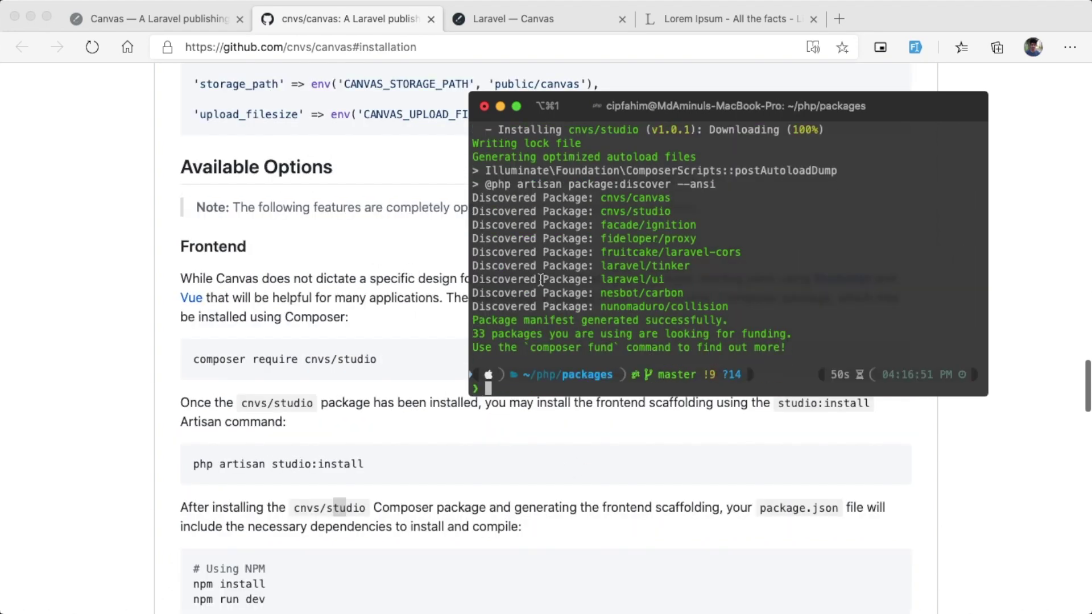
Step: Copy php artisan studio:install from the README and run it
scroll(345, 346, "down", 4)
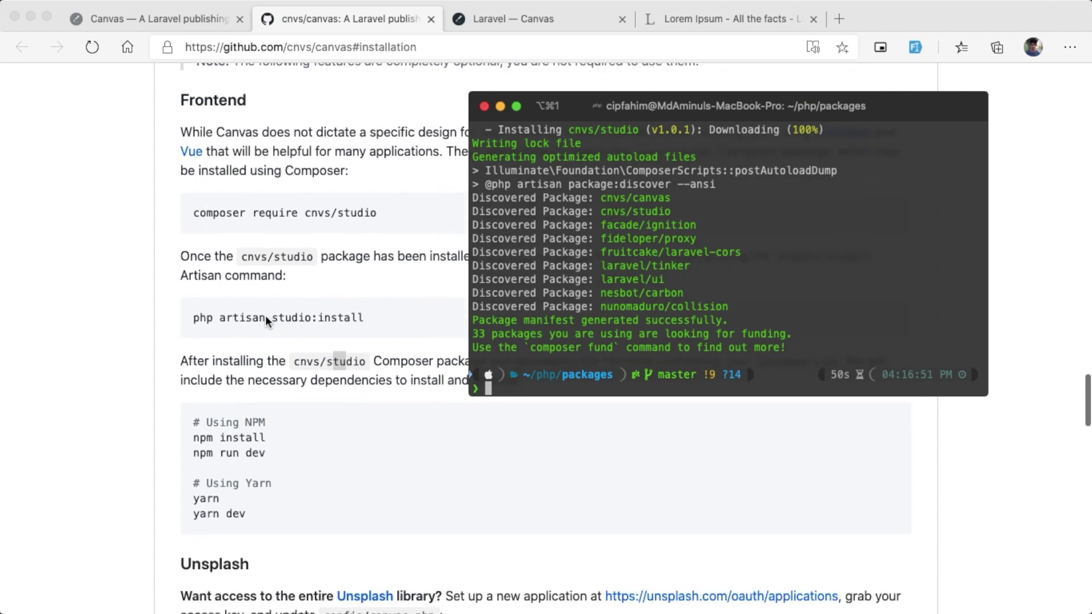
triple_click(265, 317)
key("super+c")
key("super+Tab")
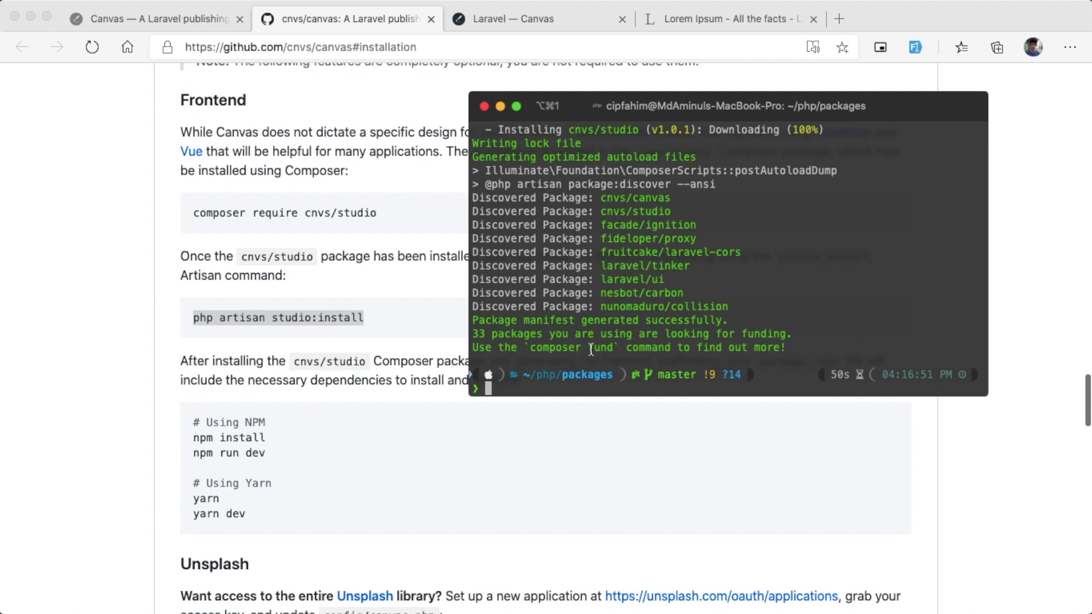
key("super+v")
key("Return")
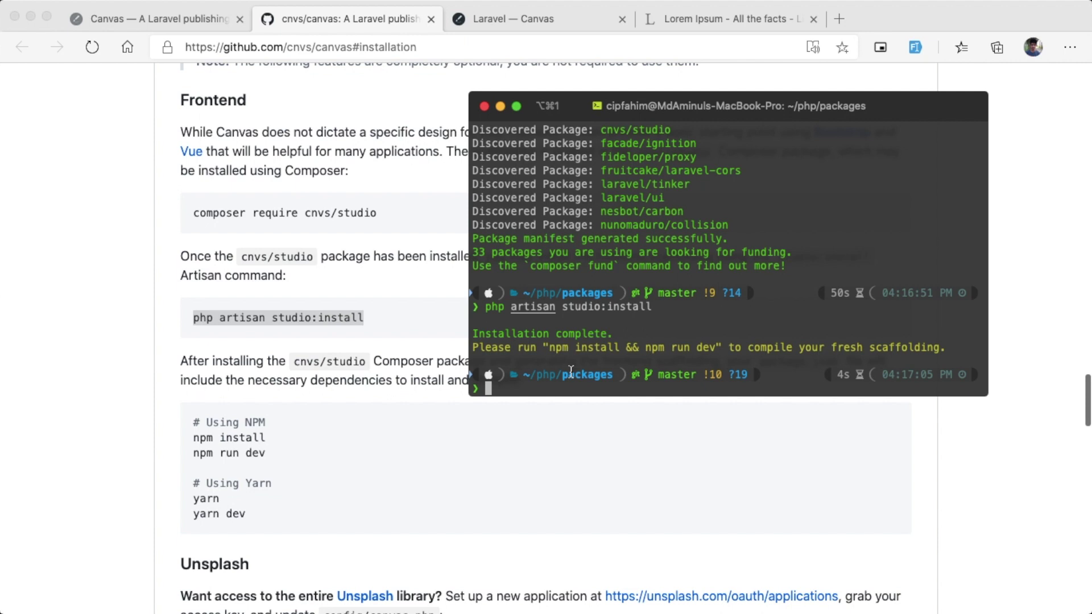
Step: Install dependencies with yarn, then start the yarn dev build
type("yarn")
key("Return")
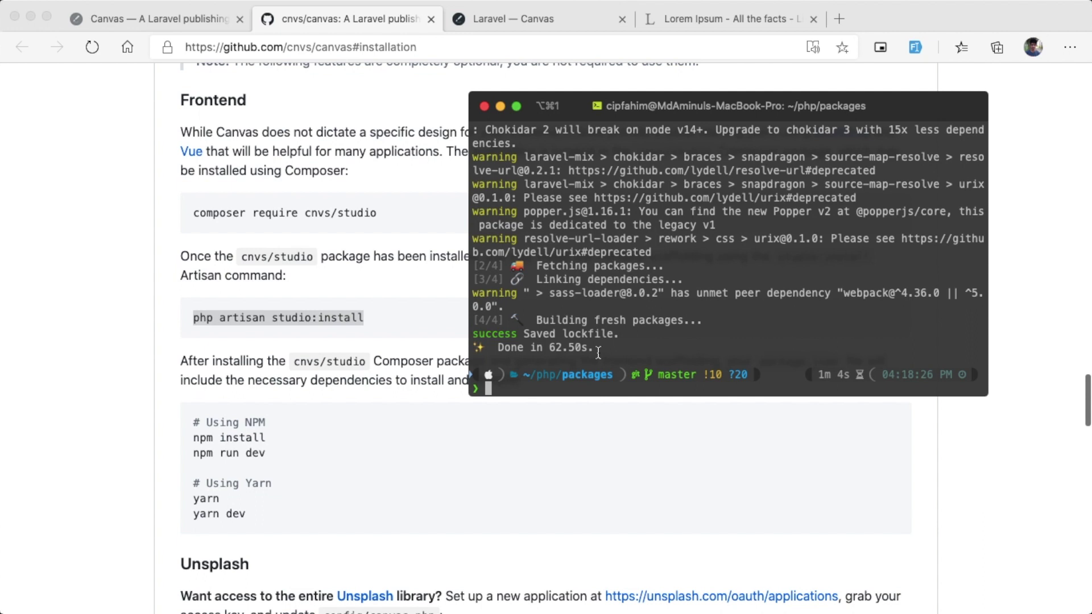
type("yarn dev")
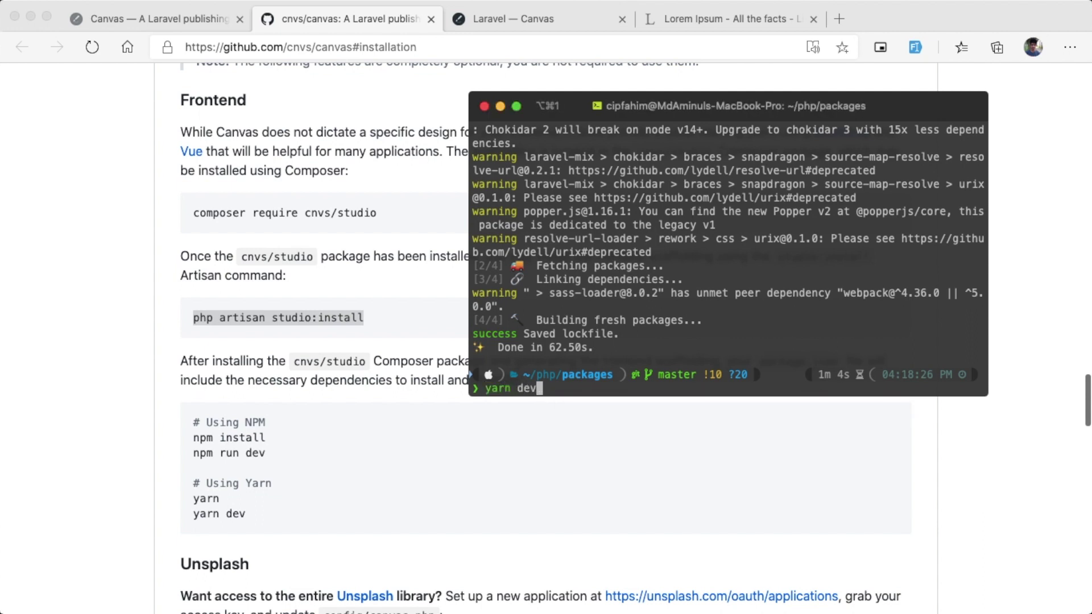
key("Return")
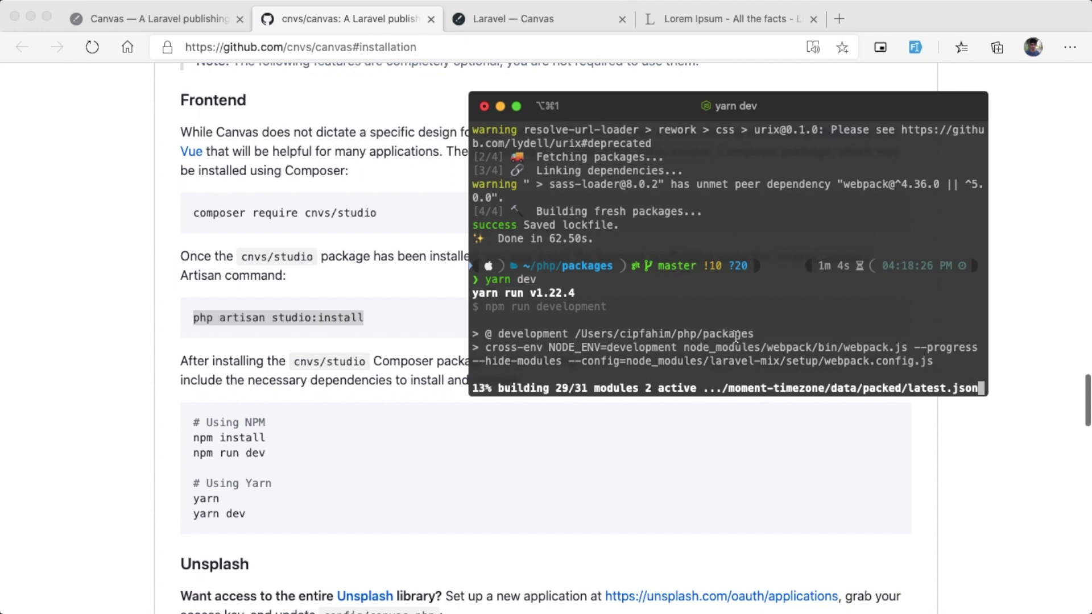
left_click(405, 341)
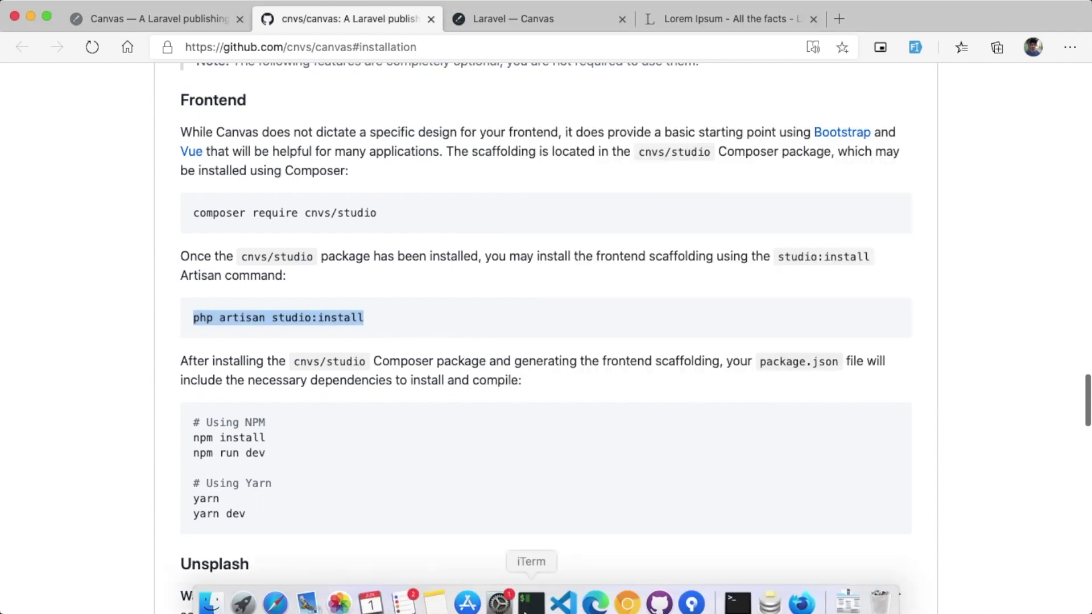
left_click(573, 601)
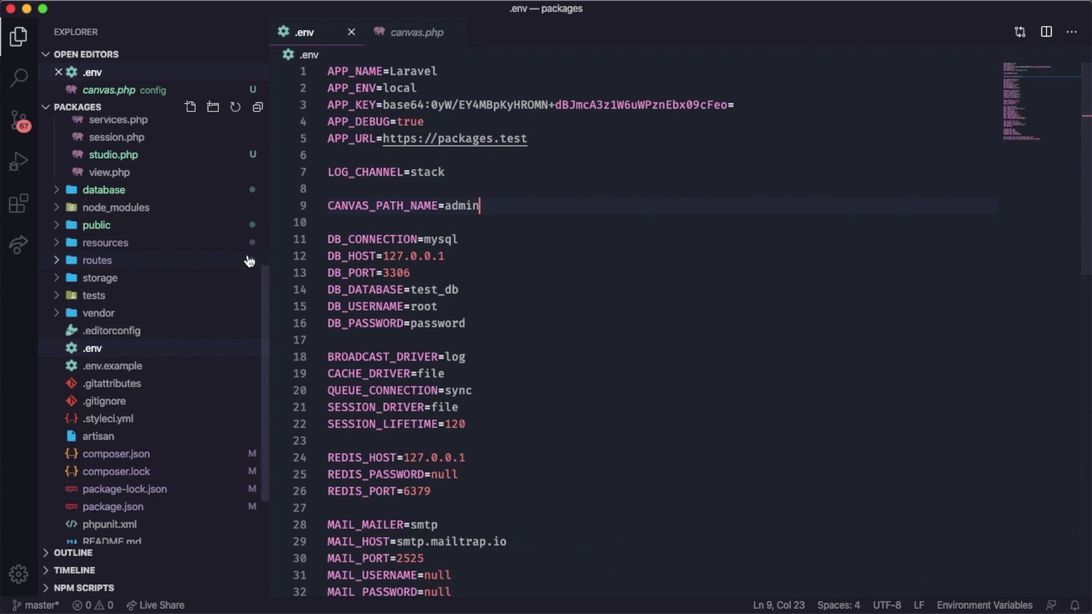
Step: Open config/studio.php and select the default path value 'studio' on line 16
scroll(201, 270, "up", 5)
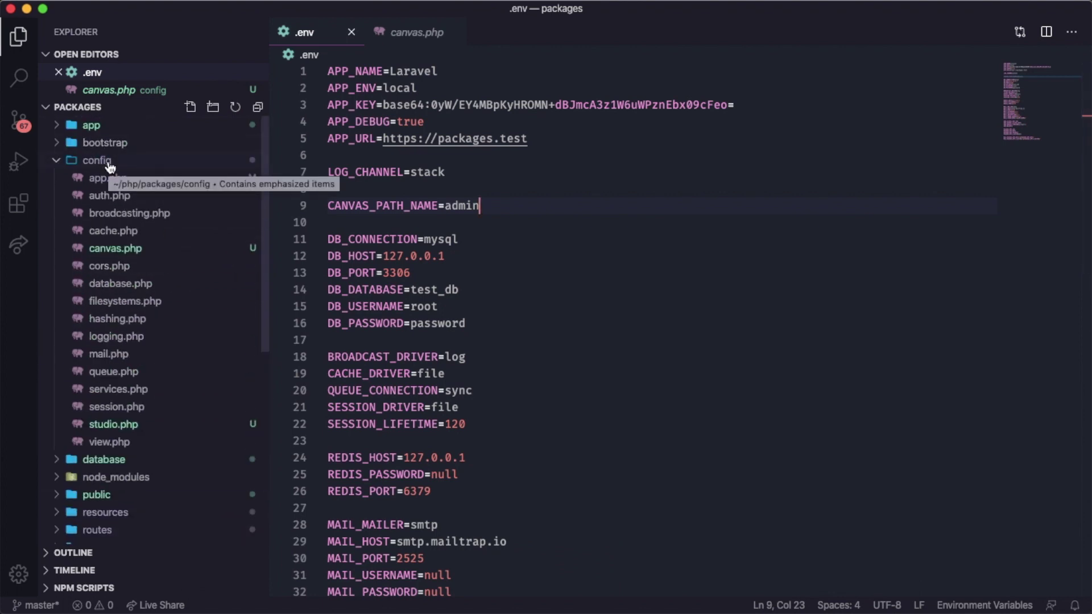
left_click(119, 429)
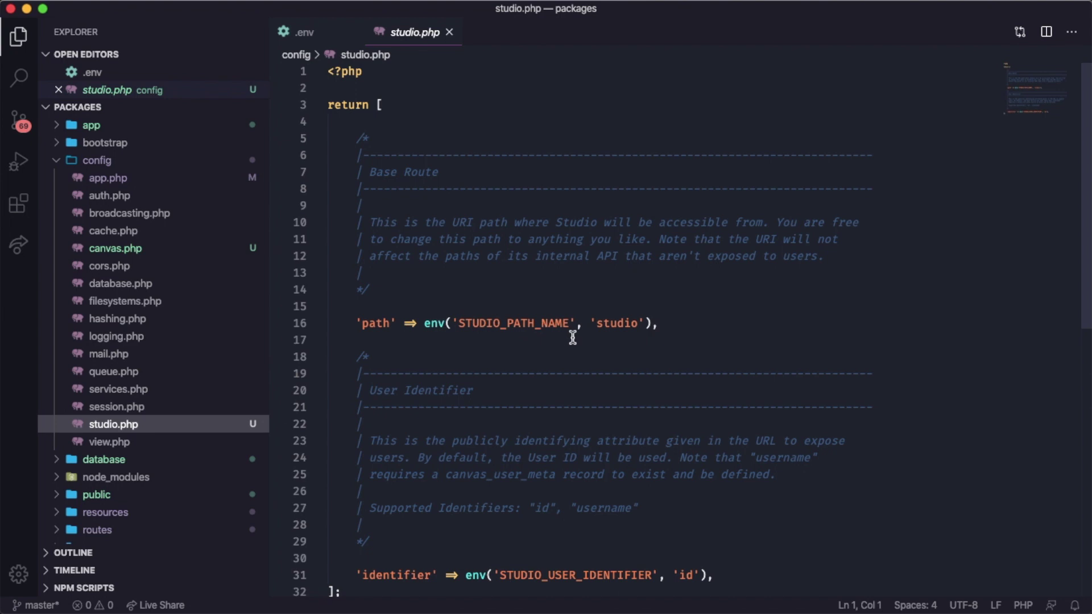
left_click(611, 326)
double_click(612, 325)
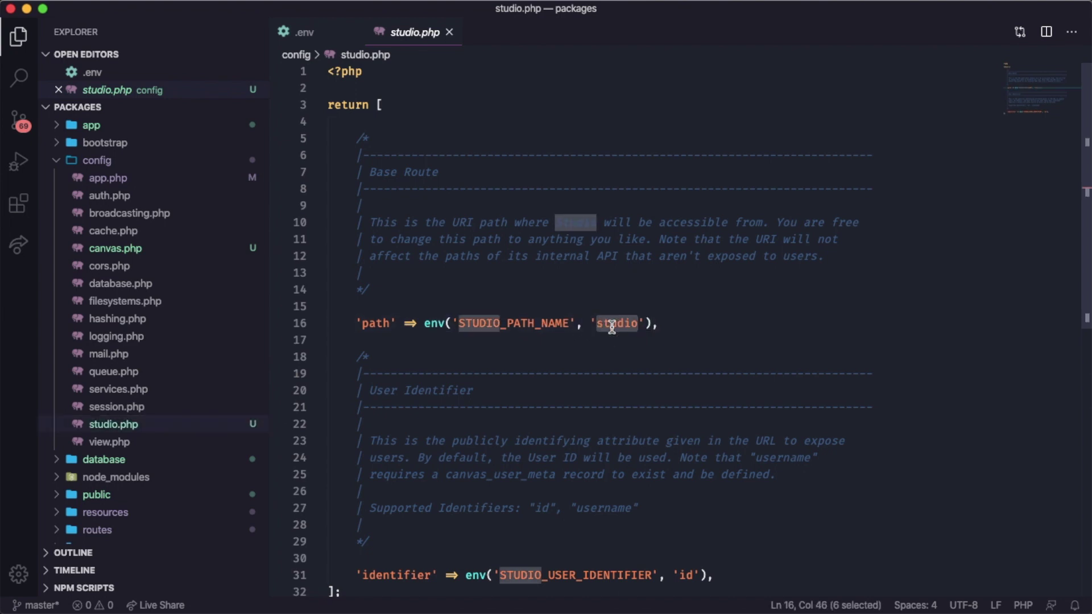
key("super+Tab")
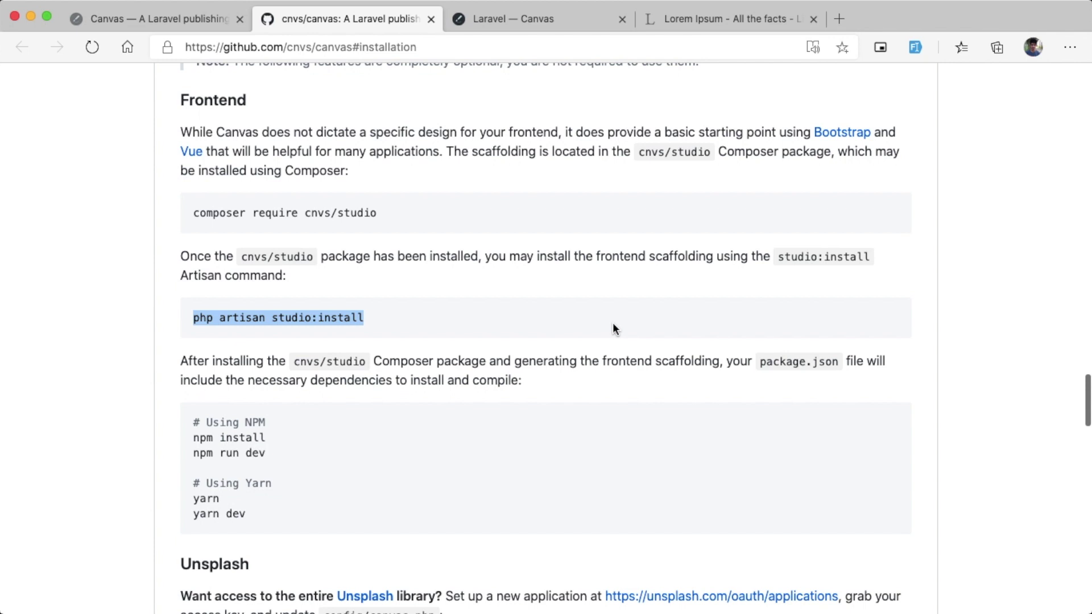
Step: Change the admin tab's address from admin/stats to packages.test/studio
mouse_move(625, 602)
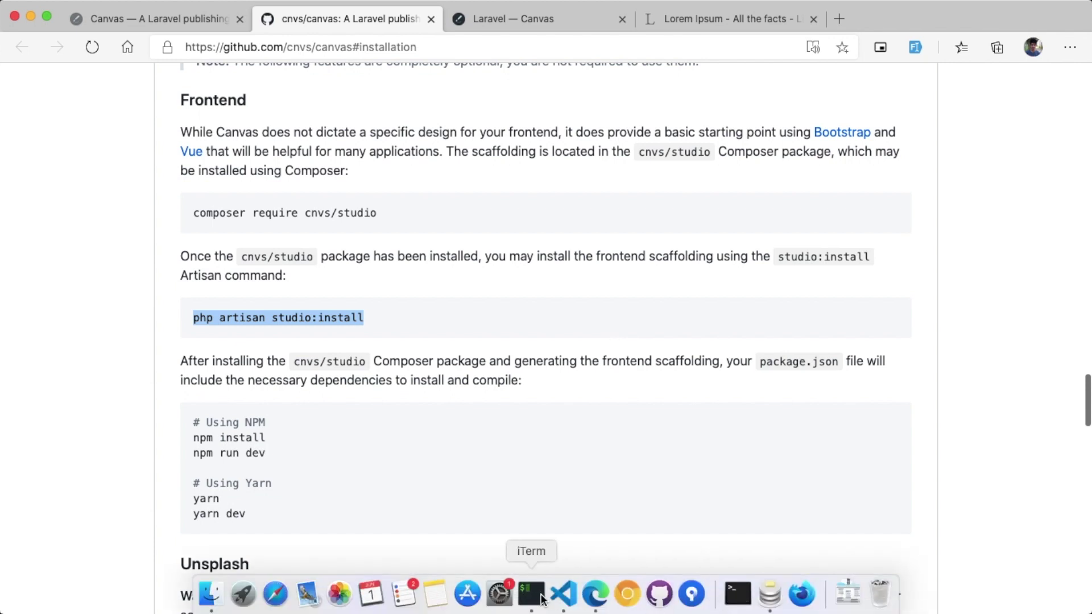
left_click(540, 597)
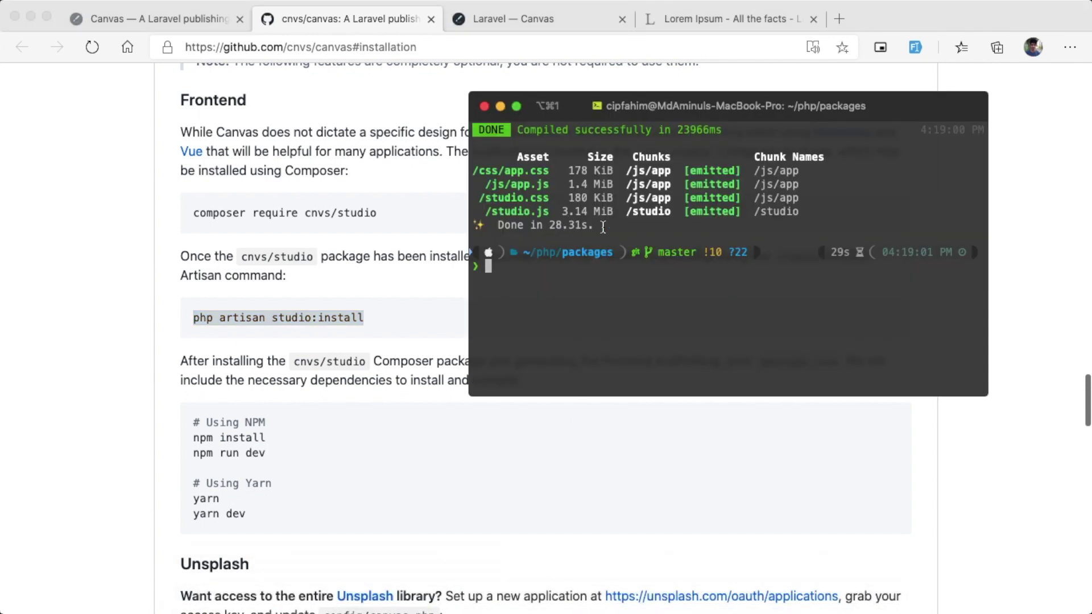
left_click(397, 183)
left_click(557, 14)
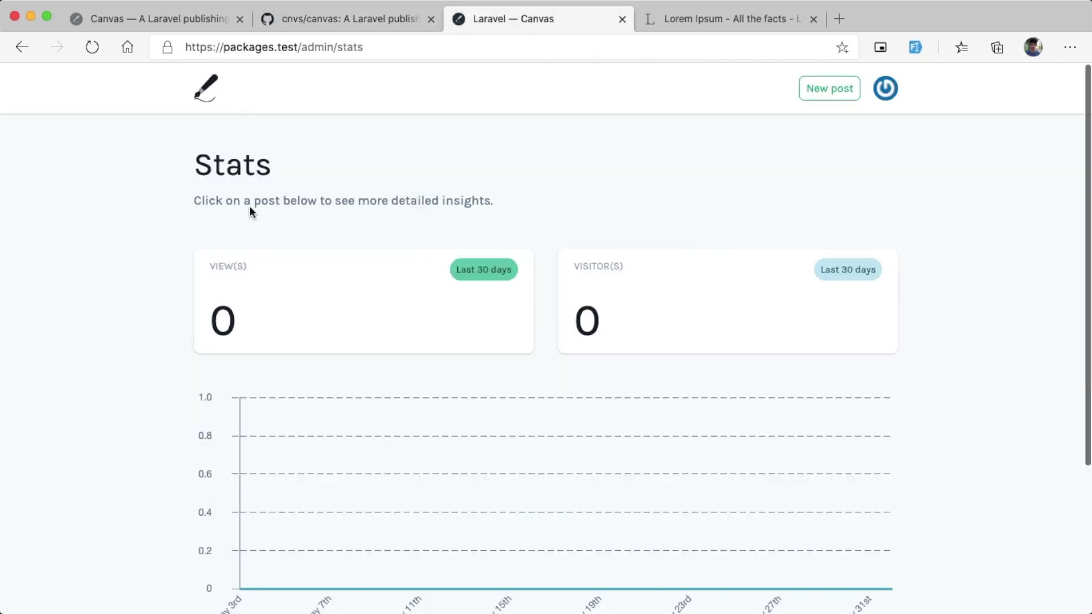
scroll(351, 408, "down", 4)
scroll(341, 475, "up", 4)
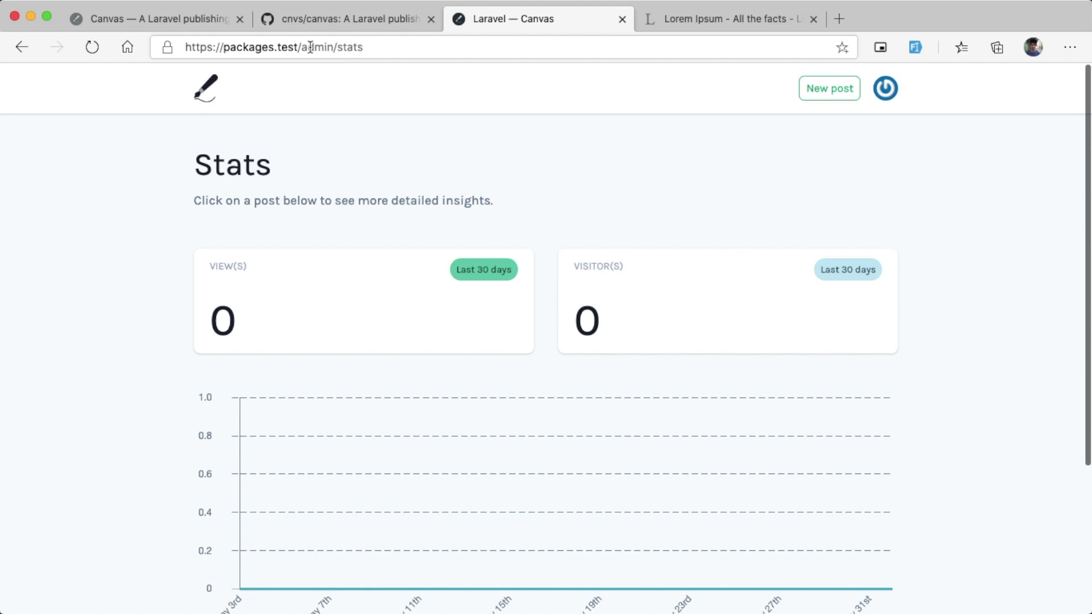
left_click_drag(301, 47, 465, 46)
type("studio")
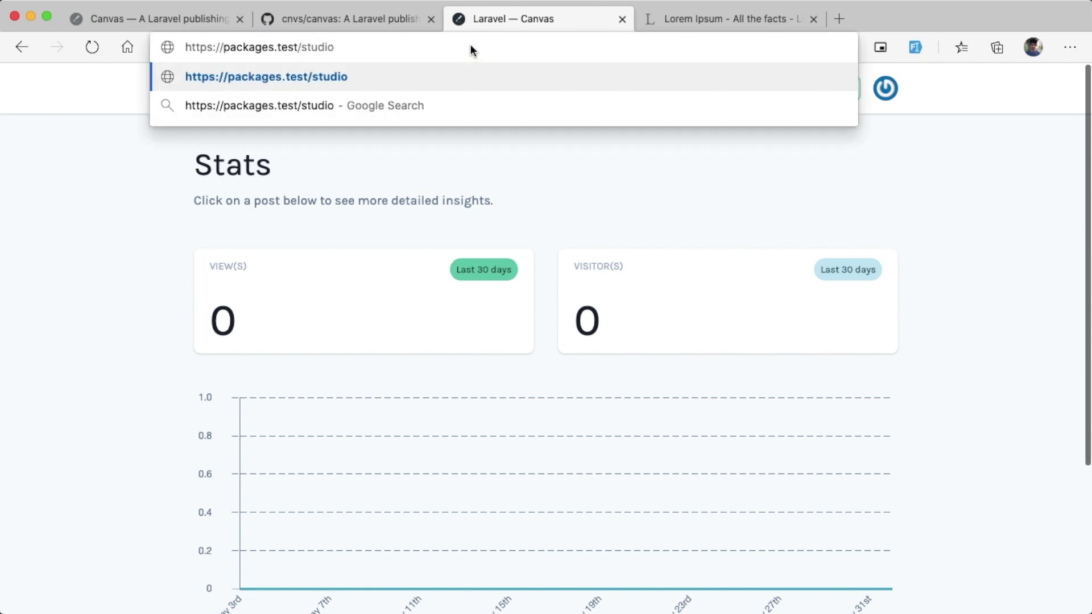
key("Return")
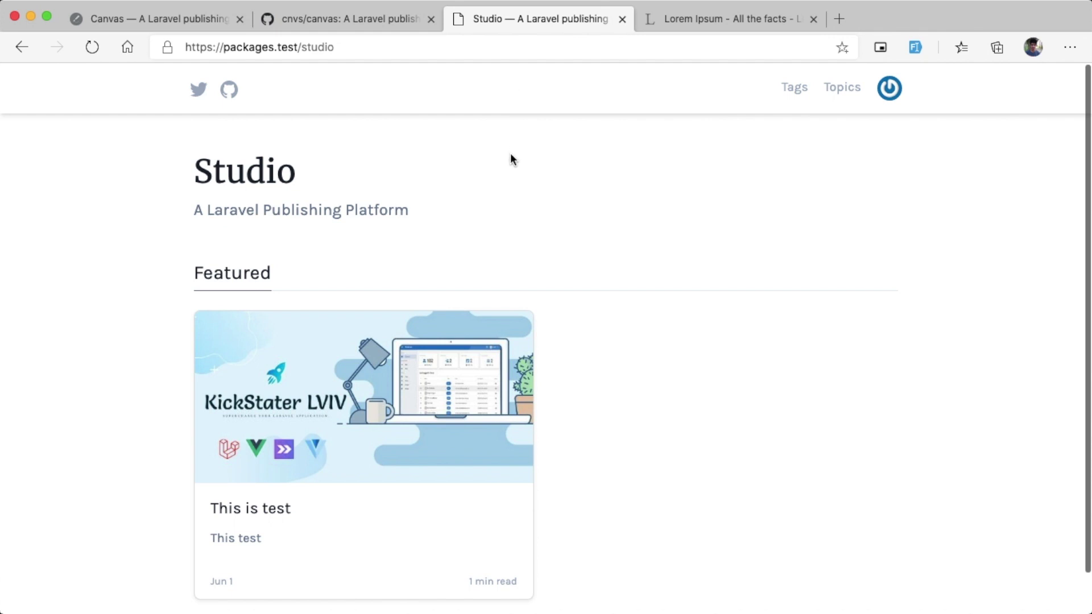
Step: Scroll the Studio home page and open the featured This is test post
scroll(288, 142, "down", 1)
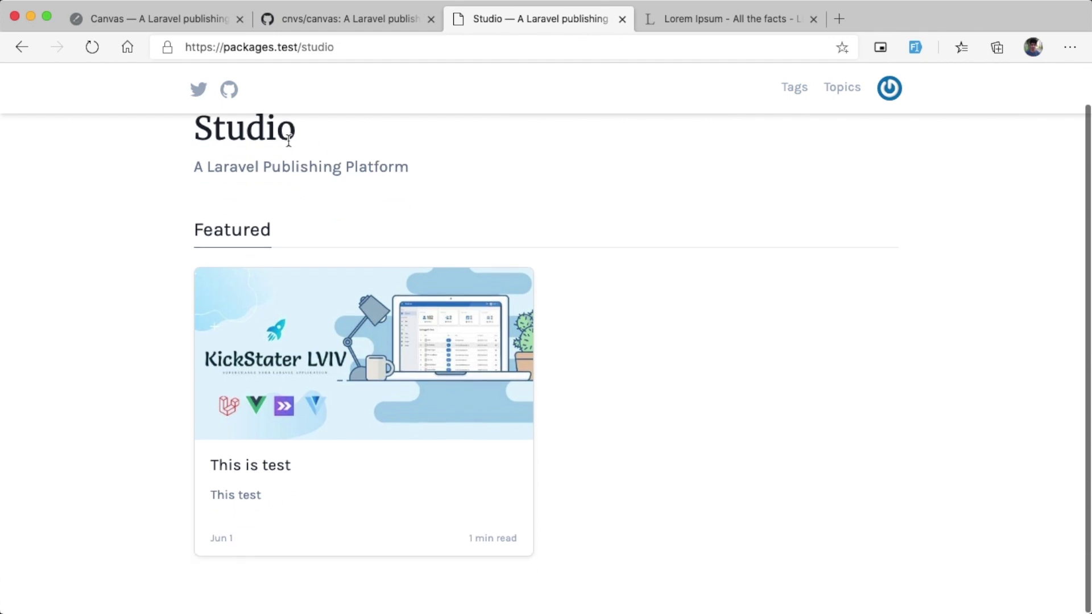
scroll(355, 158, "up", 1)
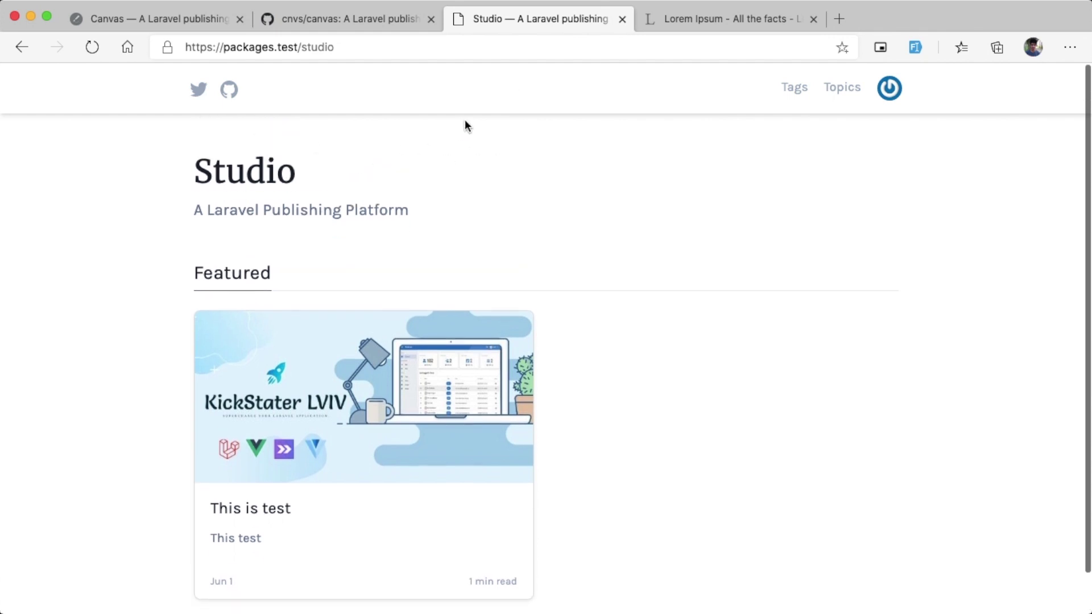
scroll(327, 241, "down", 1)
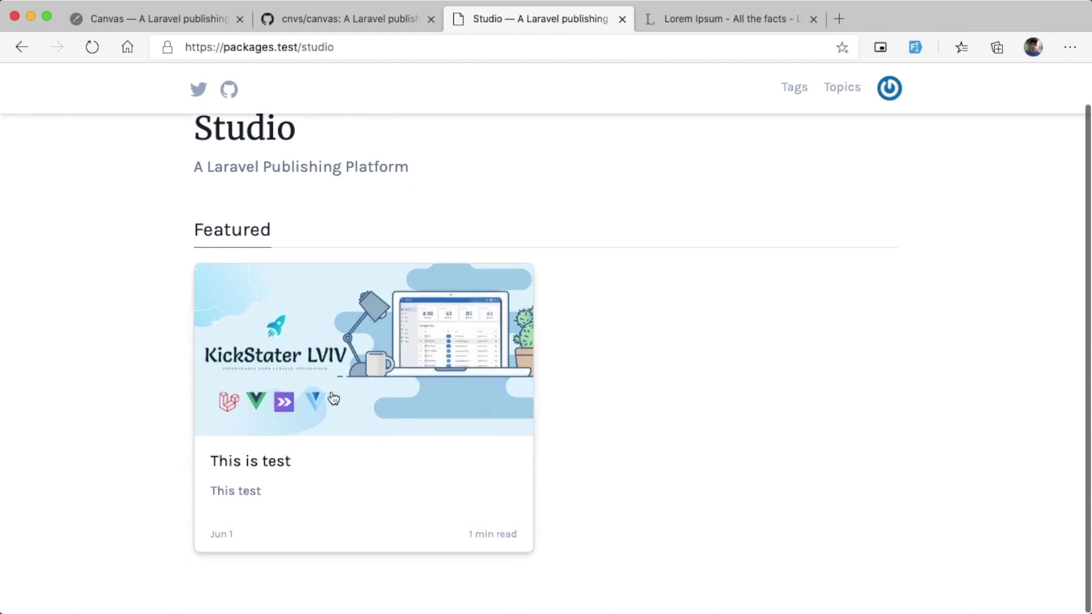
scroll(334, 398, "up", 1)
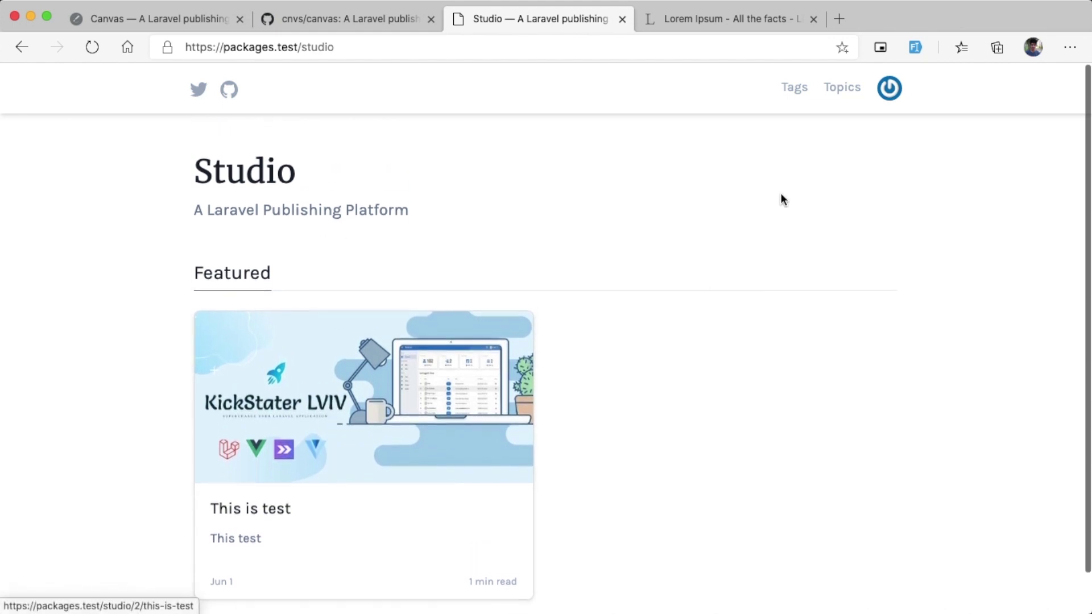
scroll(612, 220, "down", 1)
scroll(258, 236, "up", 1)
scroll(259, 237, "down", 1)
left_click(287, 373)
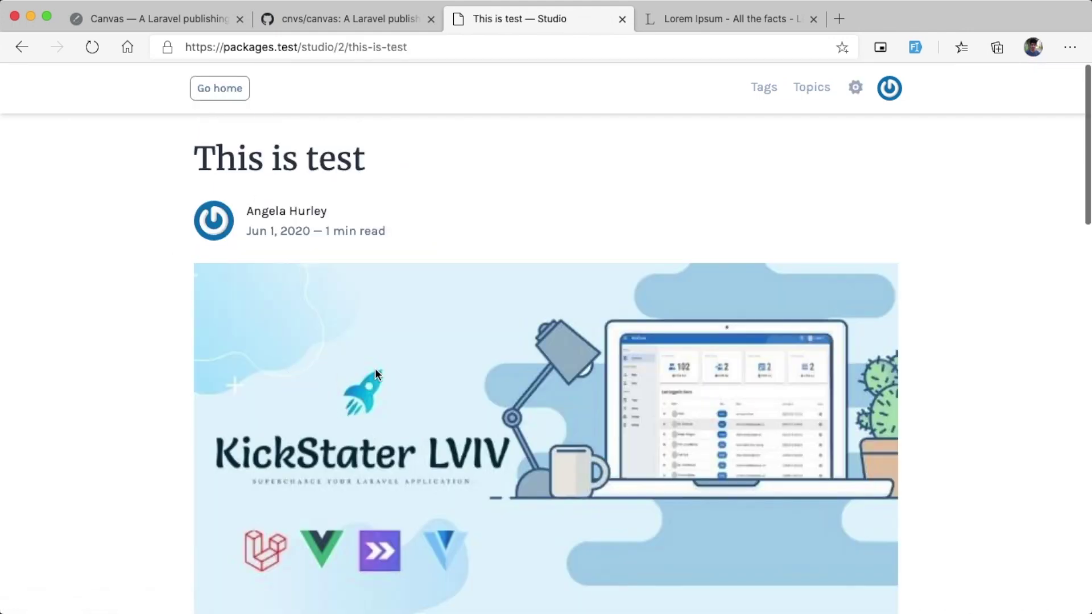
Step: Scroll through the published This is test post page
scroll(475, 371, "down", 3)
scroll(475, 370, "up", 3)
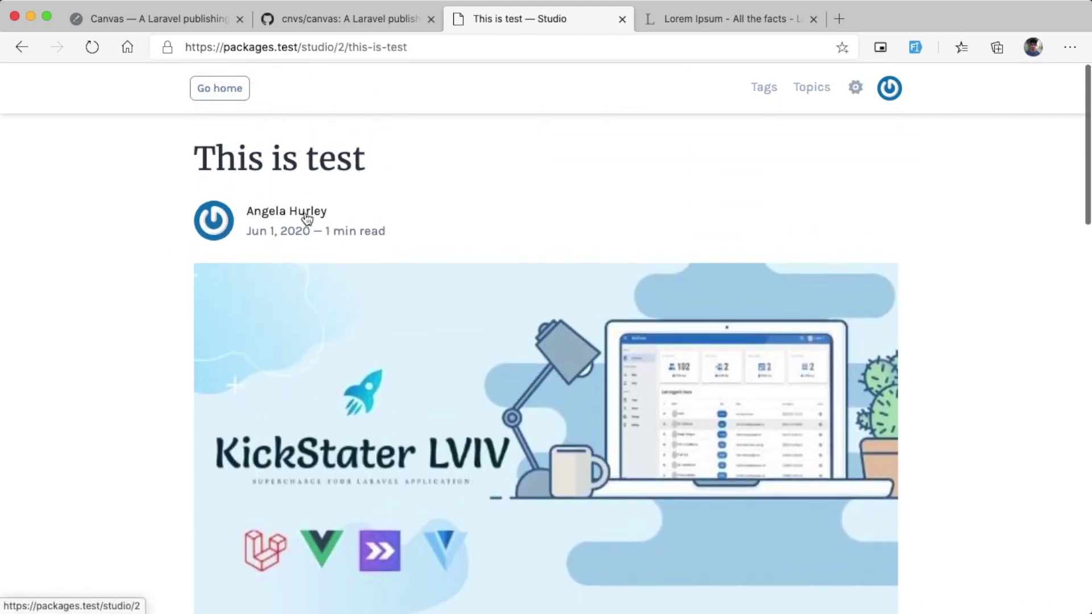
scroll(396, 224, "down", 8)
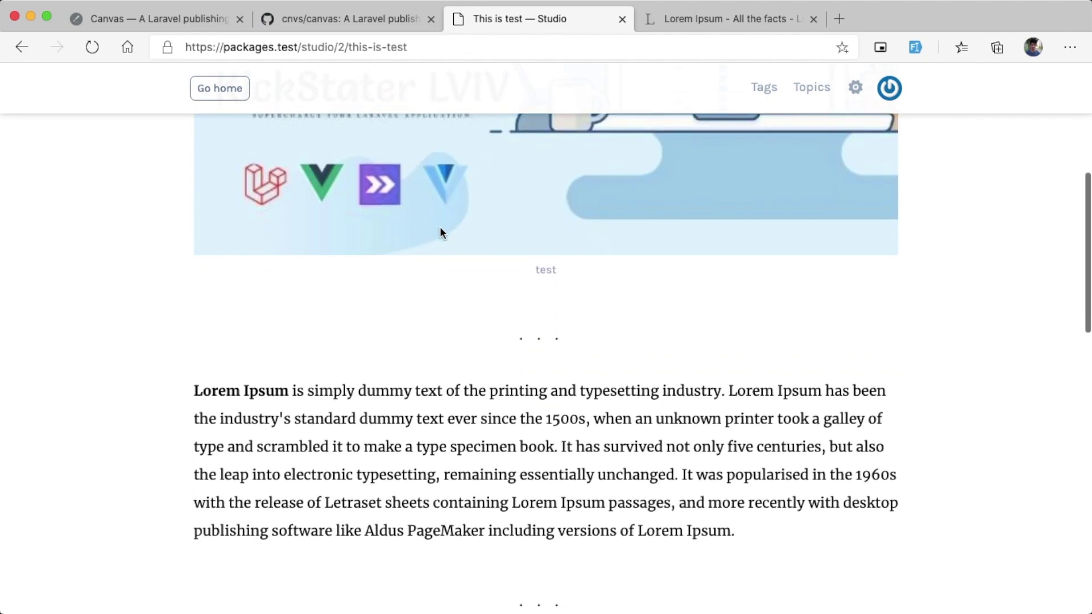
scroll(441, 232, "up", 4)
scroll(499, 233, "down", 18)
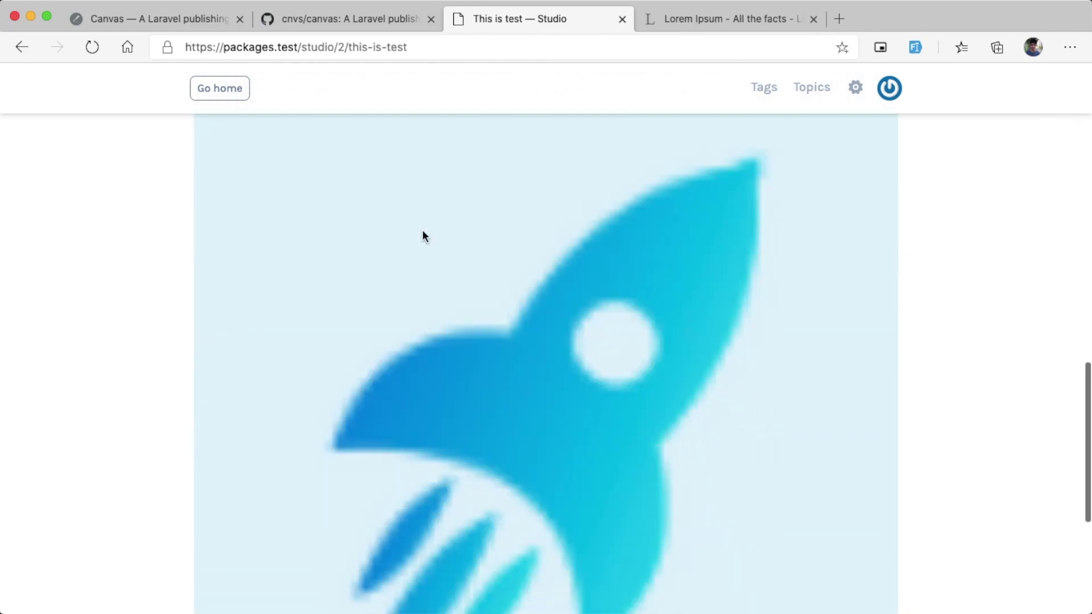
scroll(425, 231, "down", 5)
scroll(429, 233, "up", 20)
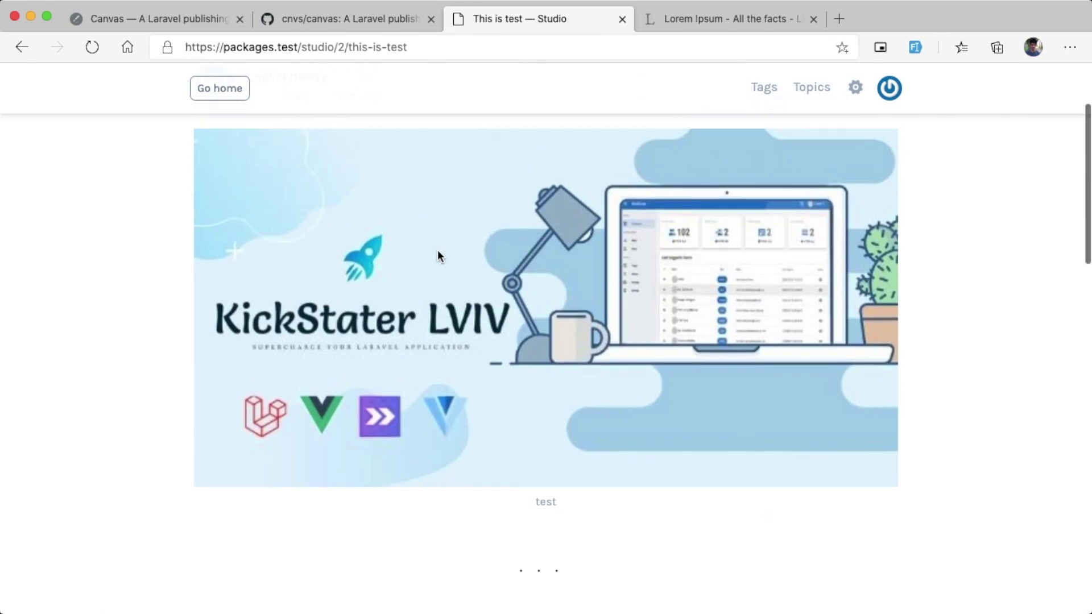
scroll(437, 256, "up", 3)
Step: Open the post in the Canvas editor via the gear menu's Edit post, then return
left_click(854, 89)
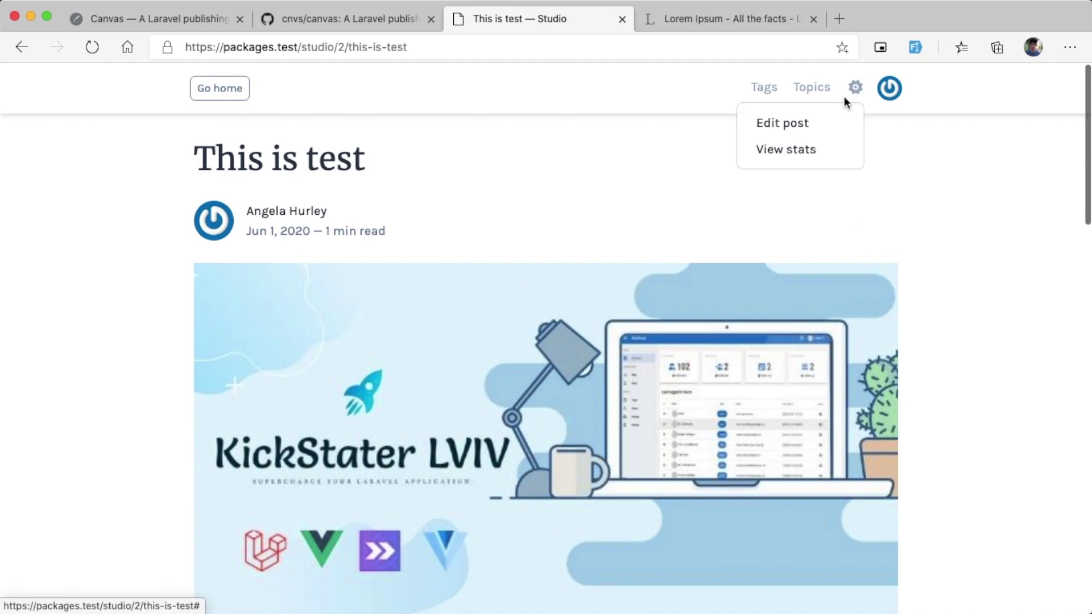
left_click(852, 91)
left_click(853, 89)
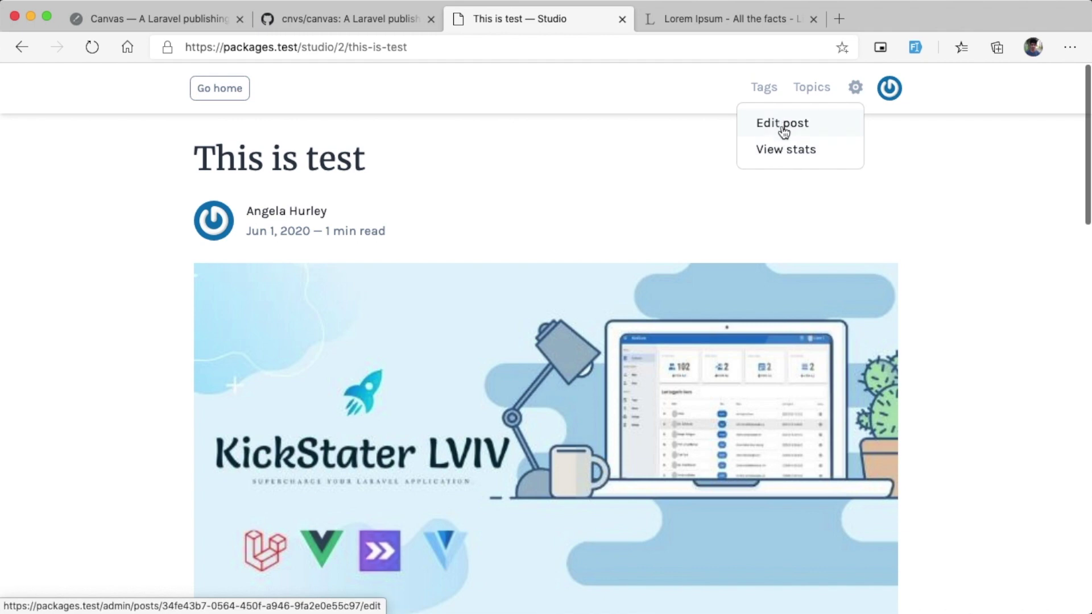
left_click(783, 128)
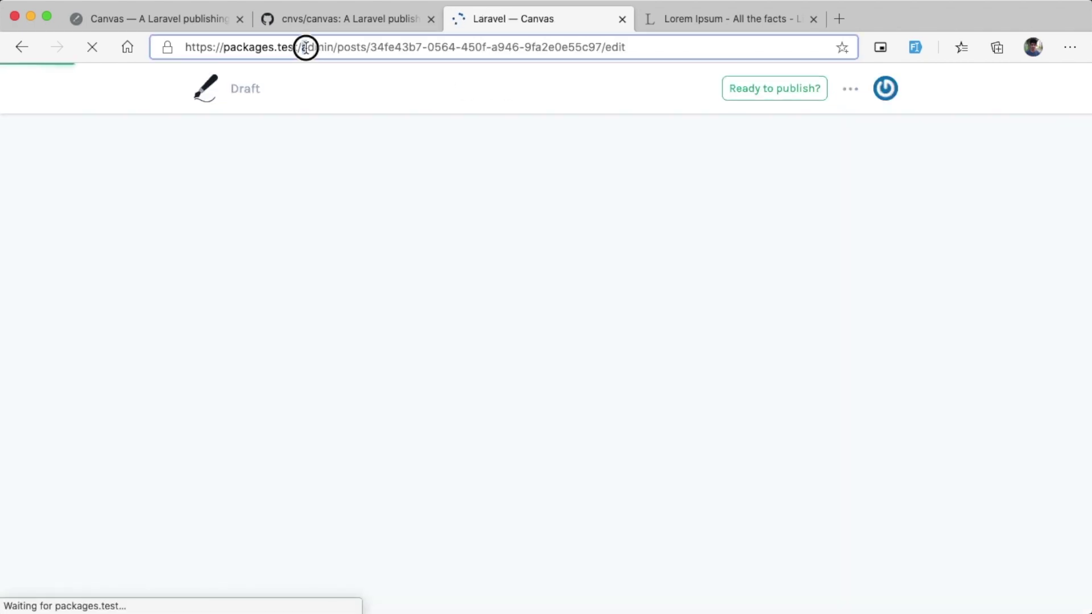
left_click_drag(305, 47, 328, 47)
left_click(631, 223)
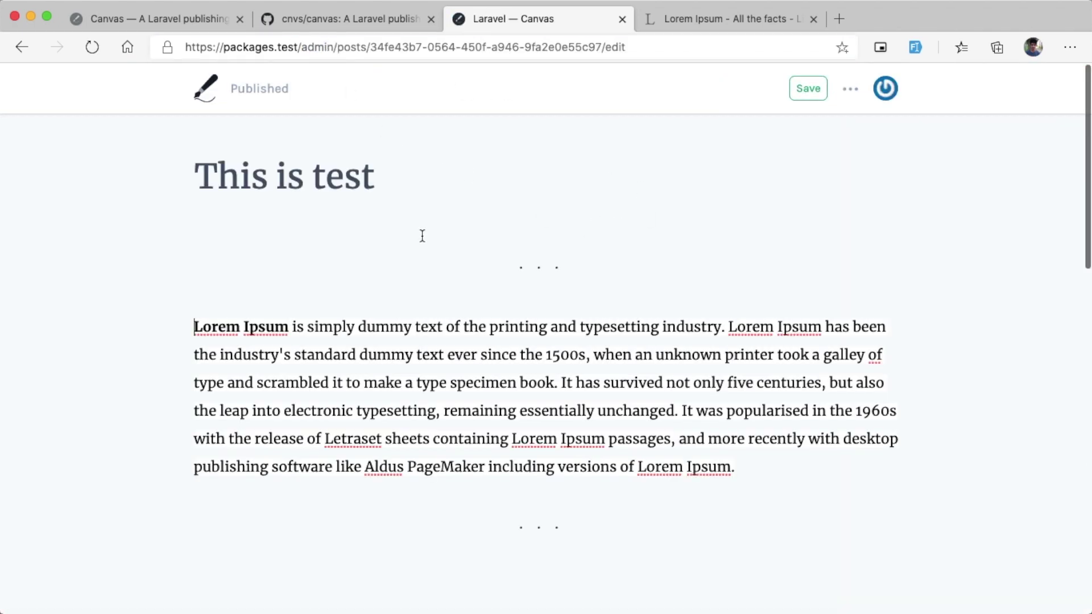
left_click(21, 50)
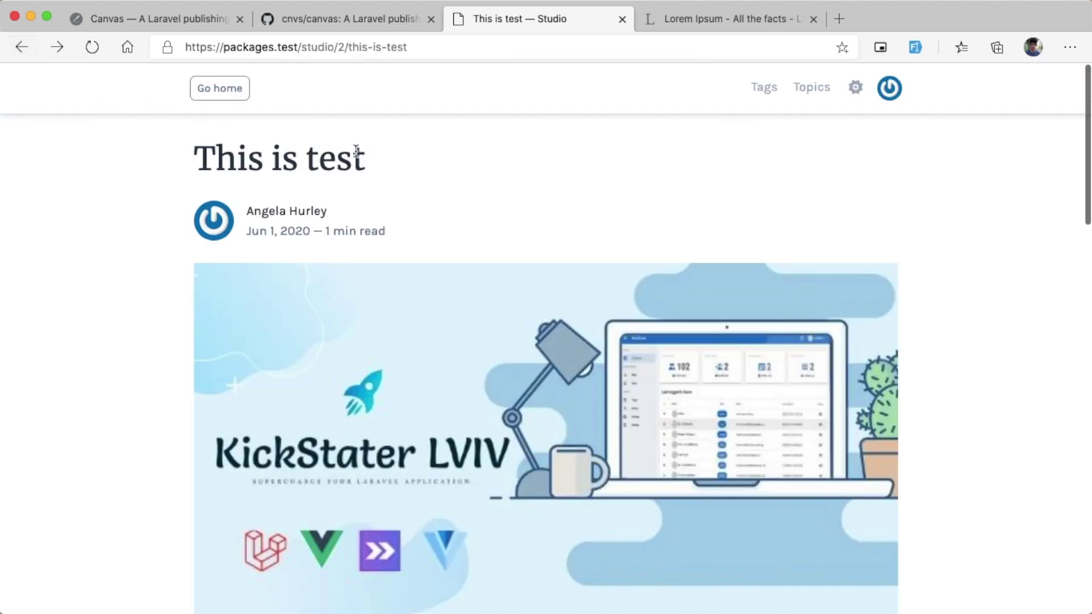
Step: Select studio in the post's address and switch to Visual Studio Code
double_click(311, 50)
key("super+Tab")
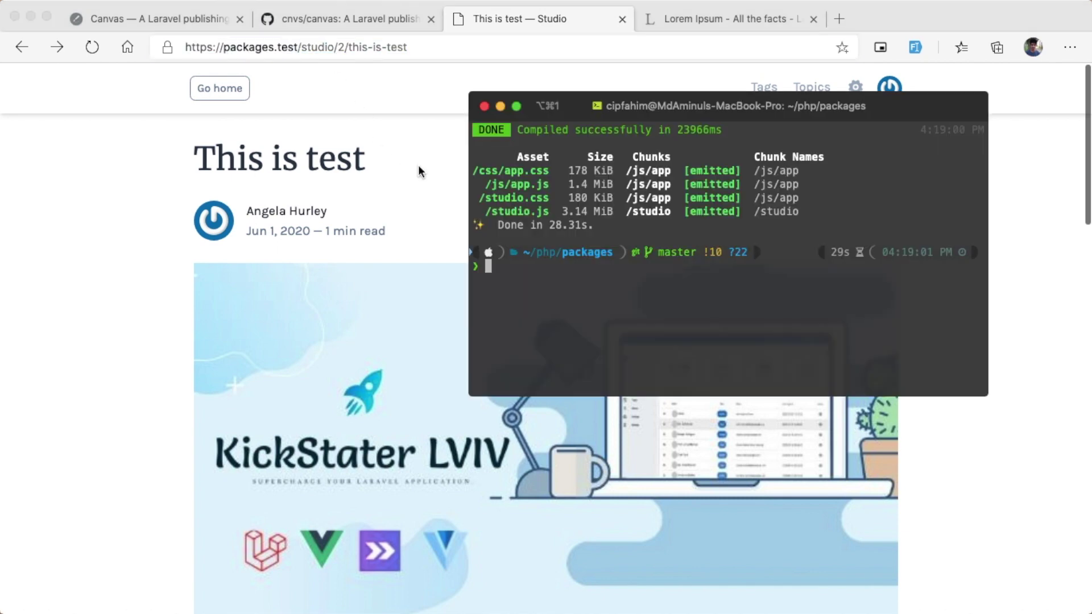
mouse_move(499, 594)
left_click(599, 595)
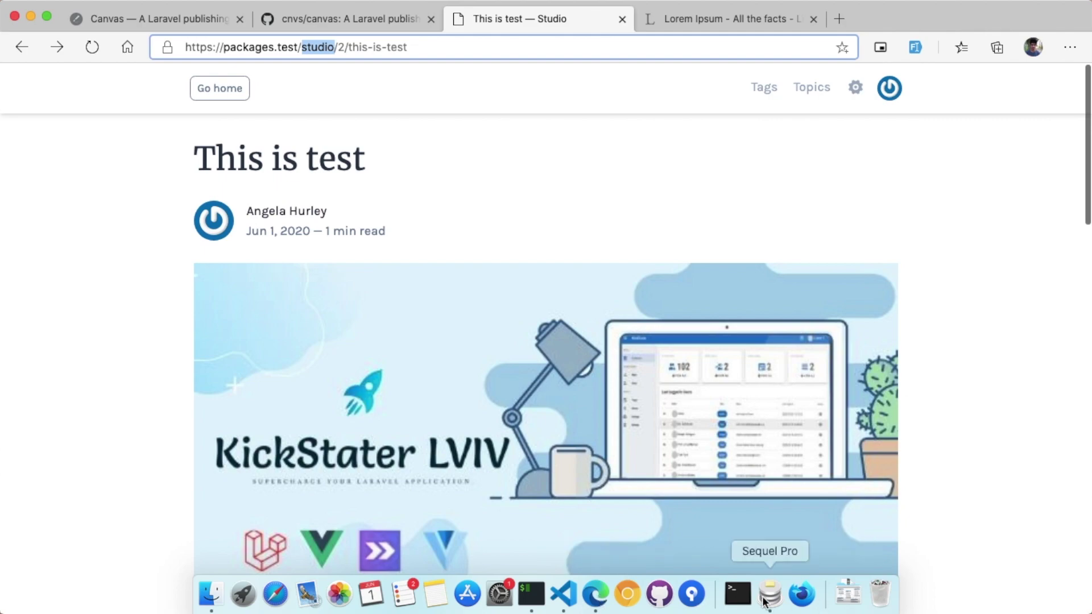
left_click(562, 594)
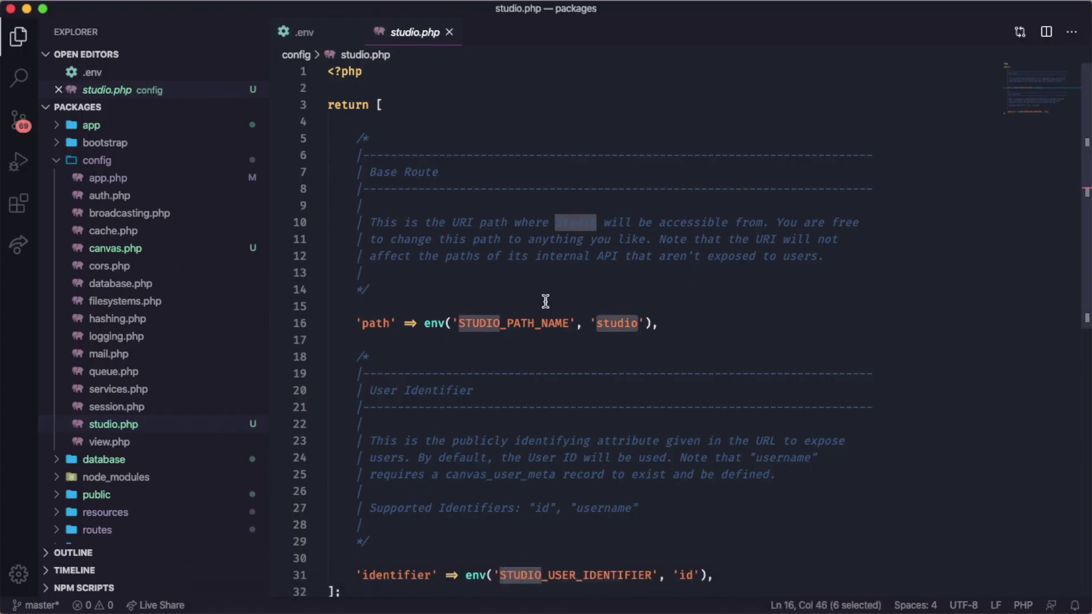
Step: Using studio.php's STUDIO_PATH_NAME setting, add STUDIO_PATH_NAME=blog under CANVAS_PATH_NAME=admin in .env and save
double_click(504, 325)
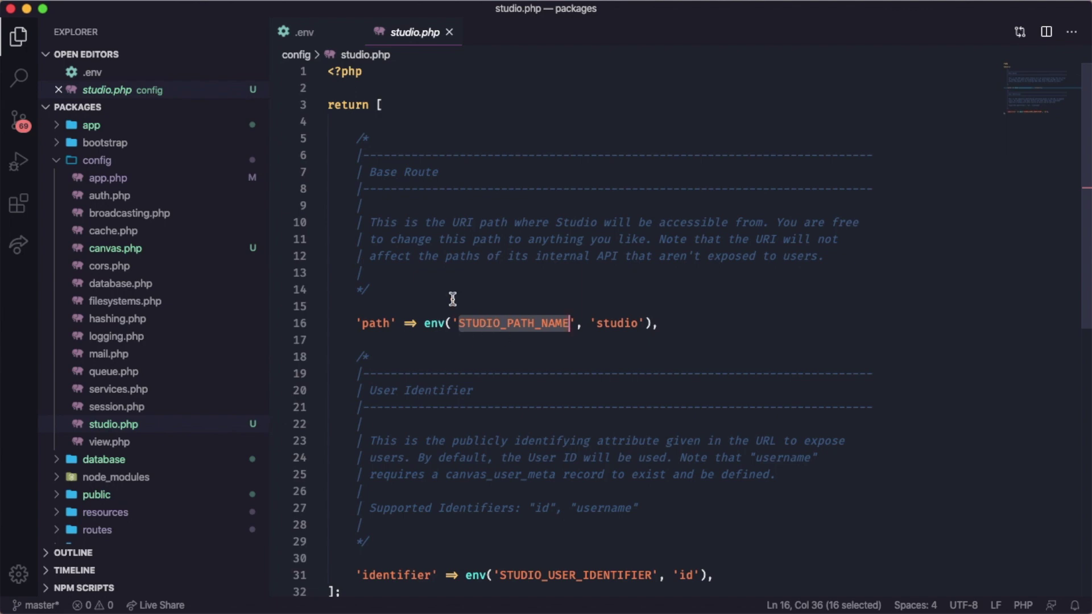
left_click(307, 32)
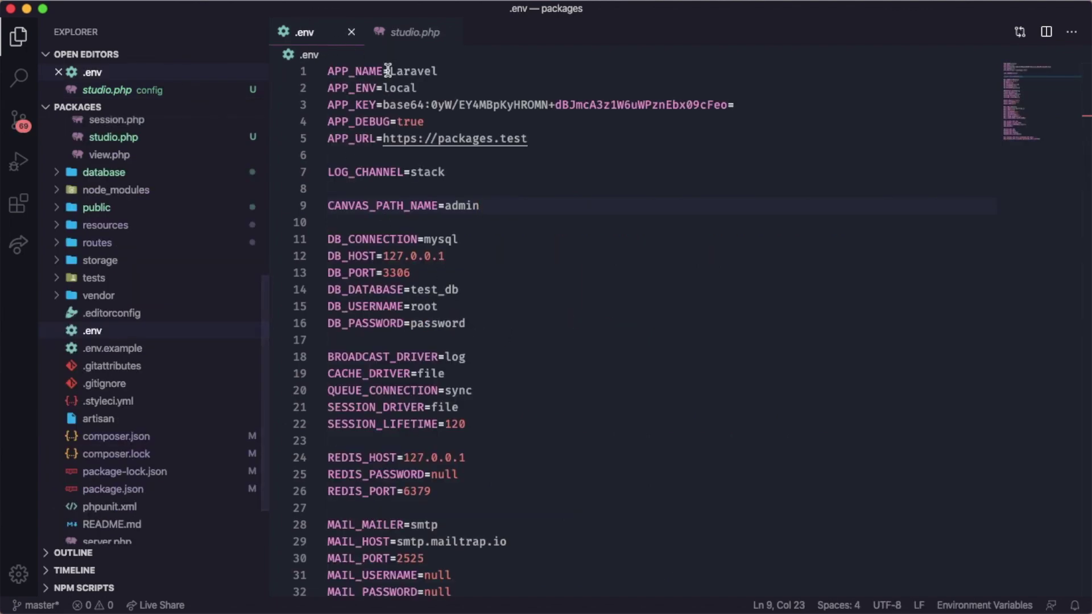
left_click(481, 206)
left_click(415, 32)
left_click_drag(425, 323, 651, 322)
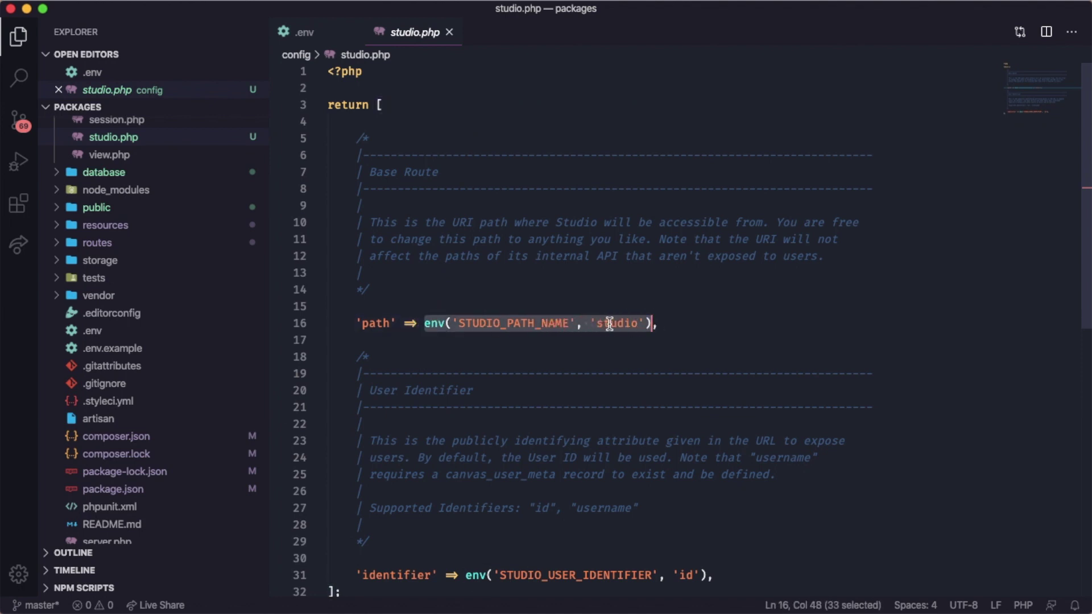
left_click(304, 28)
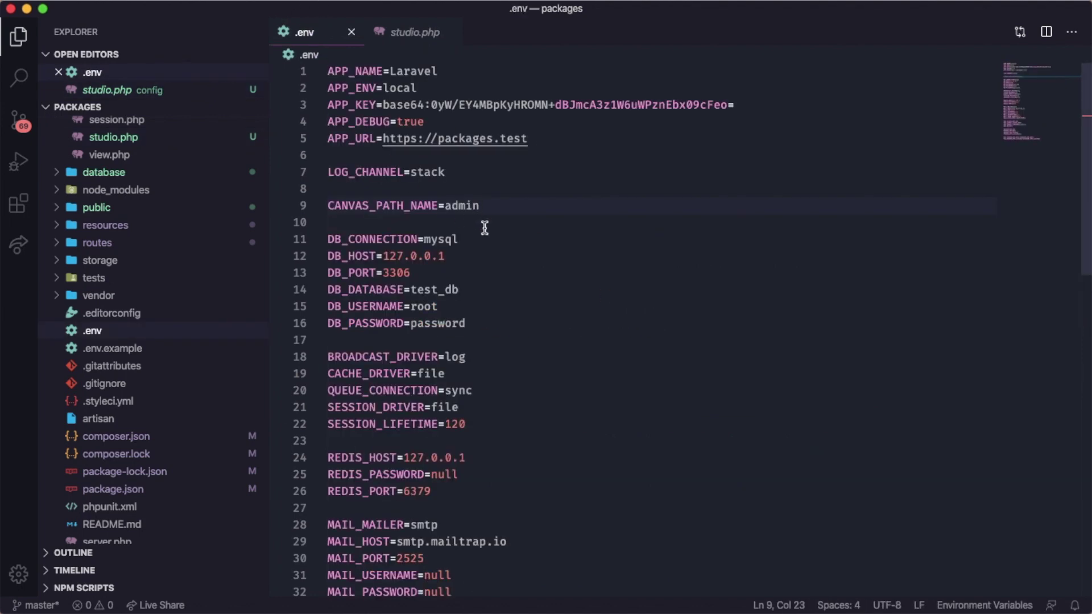
key("Return")
type("STUDIO_PATH_NAME")
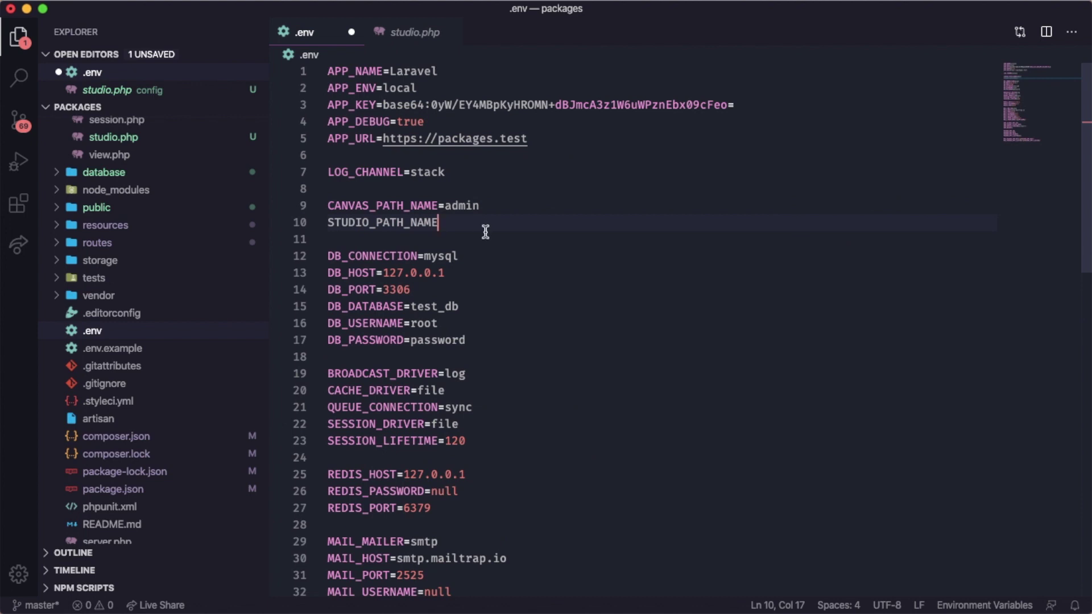
type("=blog")
key("super+s")
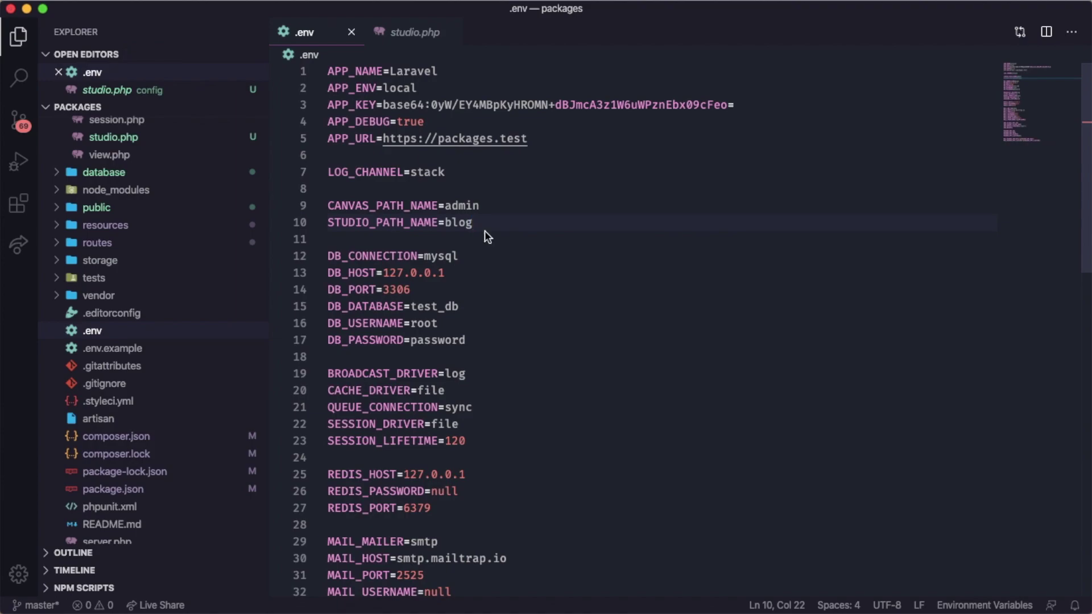
Step: Reload the test post in Edge, which now gives 404 at the old /studio path
key("super+Tab")
left_click(423, 162)
key("super+r")
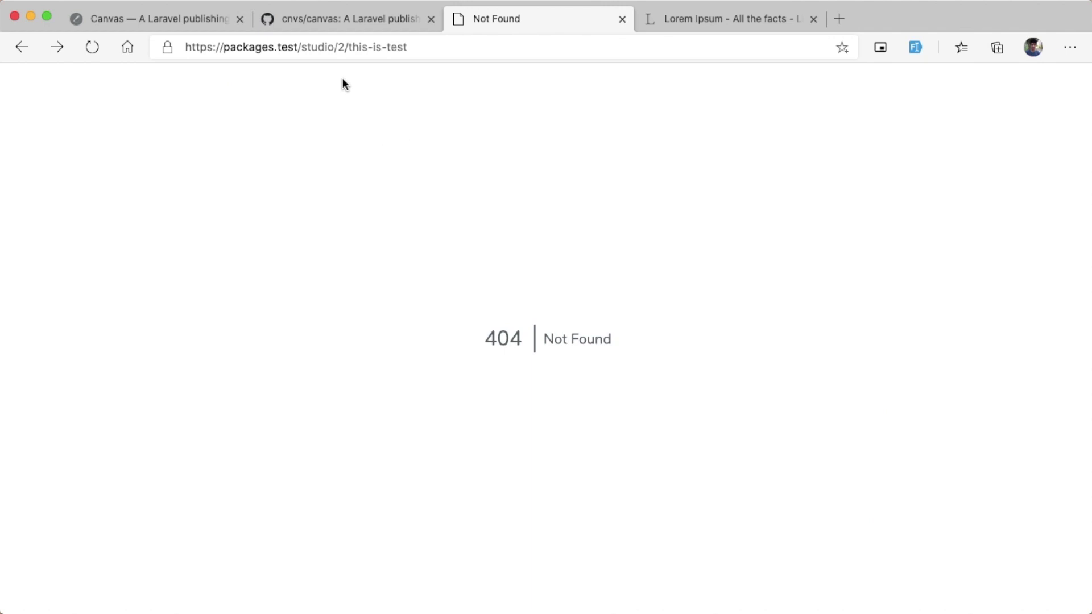
Step: Replace 'studio' with 'blog' in the post's address, then go to the blog home page at packages.test/blog/
double_click(318, 47)
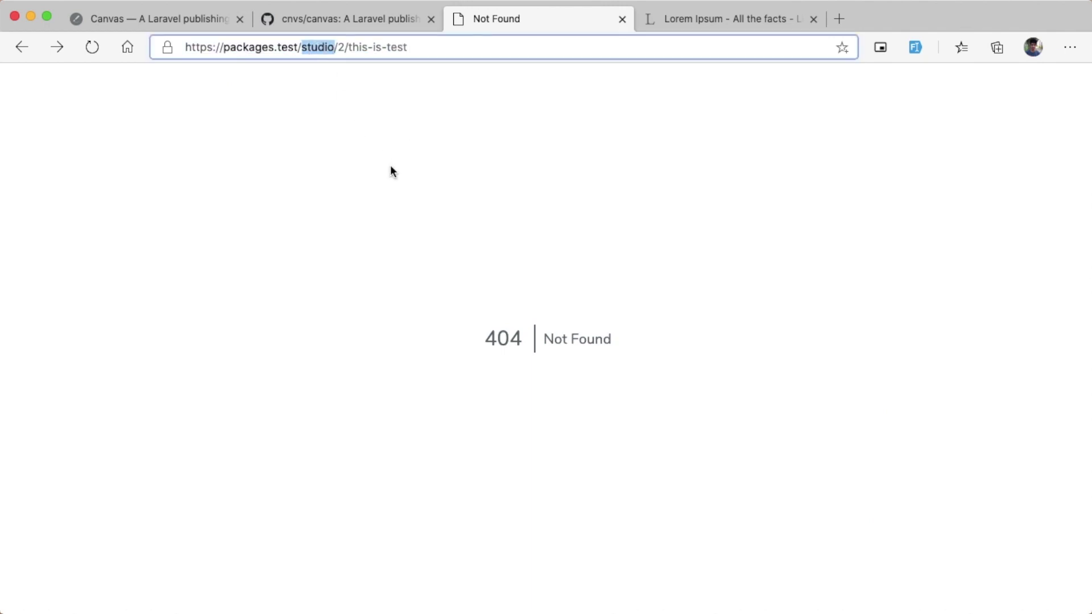
type("blog")
key("Return")
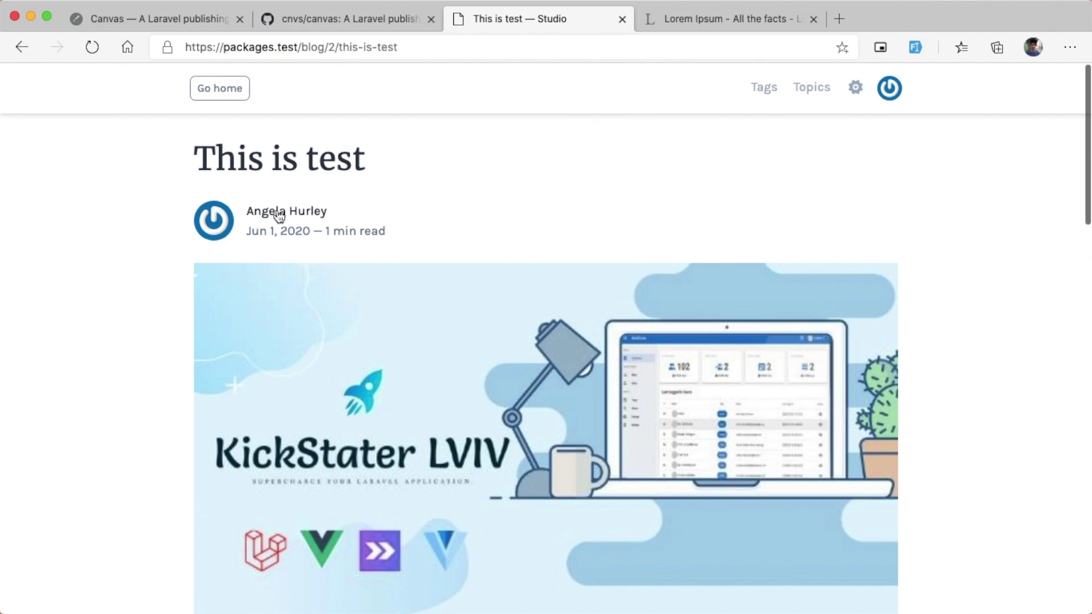
left_click(223, 89)
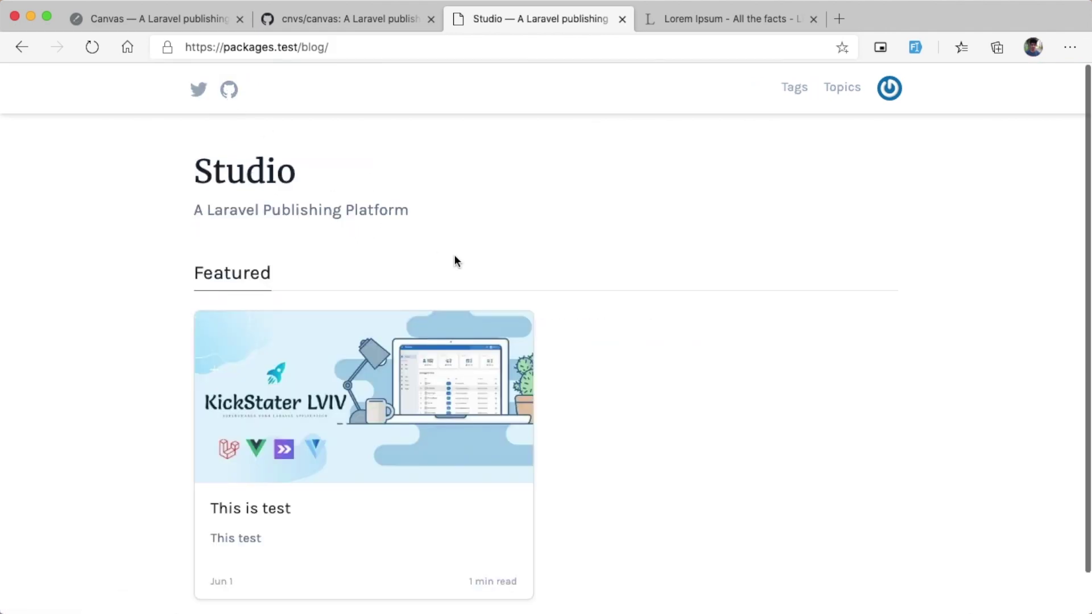